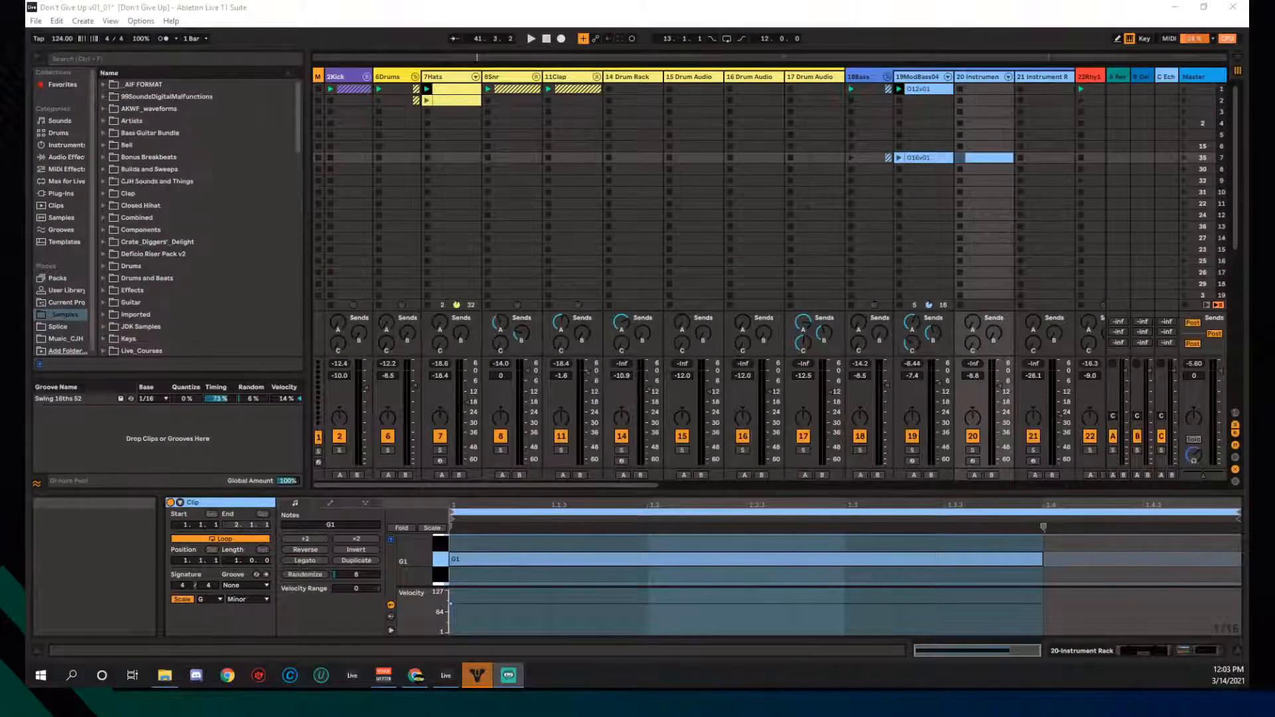
# - Bring the 'Don't Give Up' session window into focus in Session View
pyautogui.click(464, 485)
# - Hide the browser to widen the mixer, and scroll the session across
pyautogui.moveTo(465, 485); pyautogui.dragTo(443, 517)
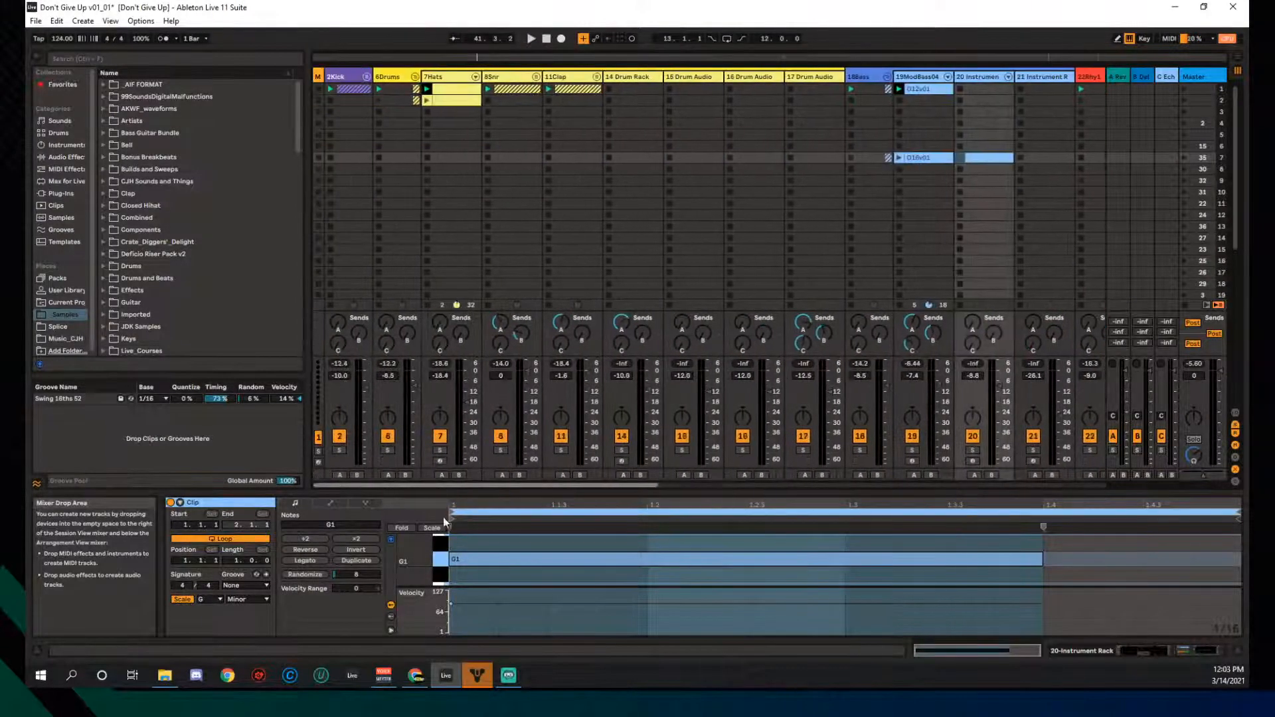
pyautogui.click(36, 56)
pyautogui.moveTo(282, 485); pyautogui.dragTo(591, 487)
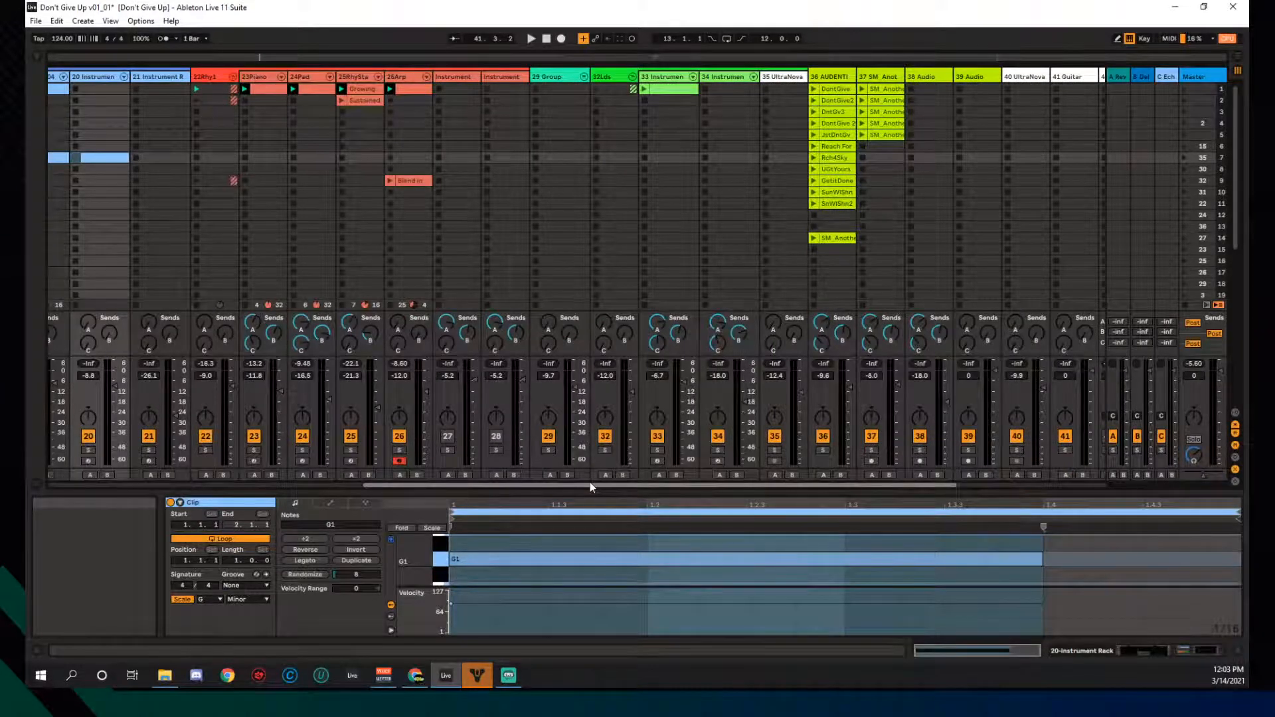
pyautogui.moveTo(589, 485); pyautogui.dragTo(547, 484)
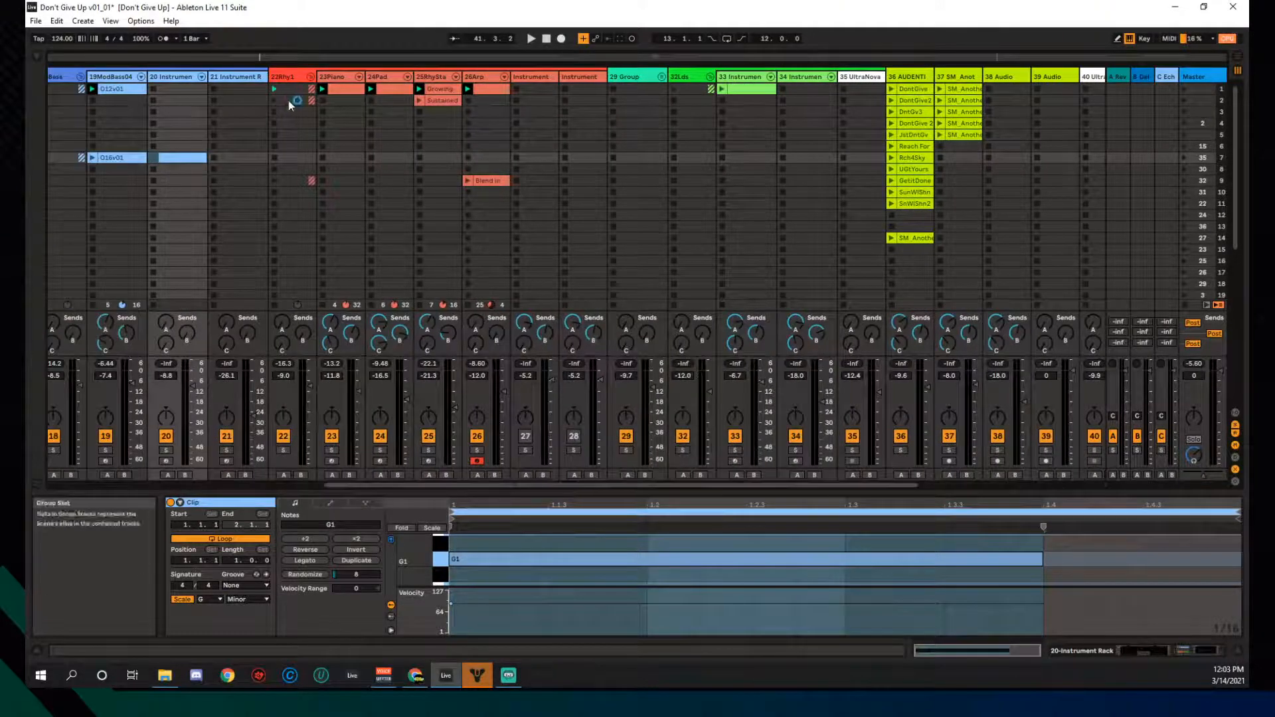
# - Stop the clips playing in the 22Rhy1 group from track 21's stop button
pyautogui.click(270, 113)
pyautogui.click(274, 113)
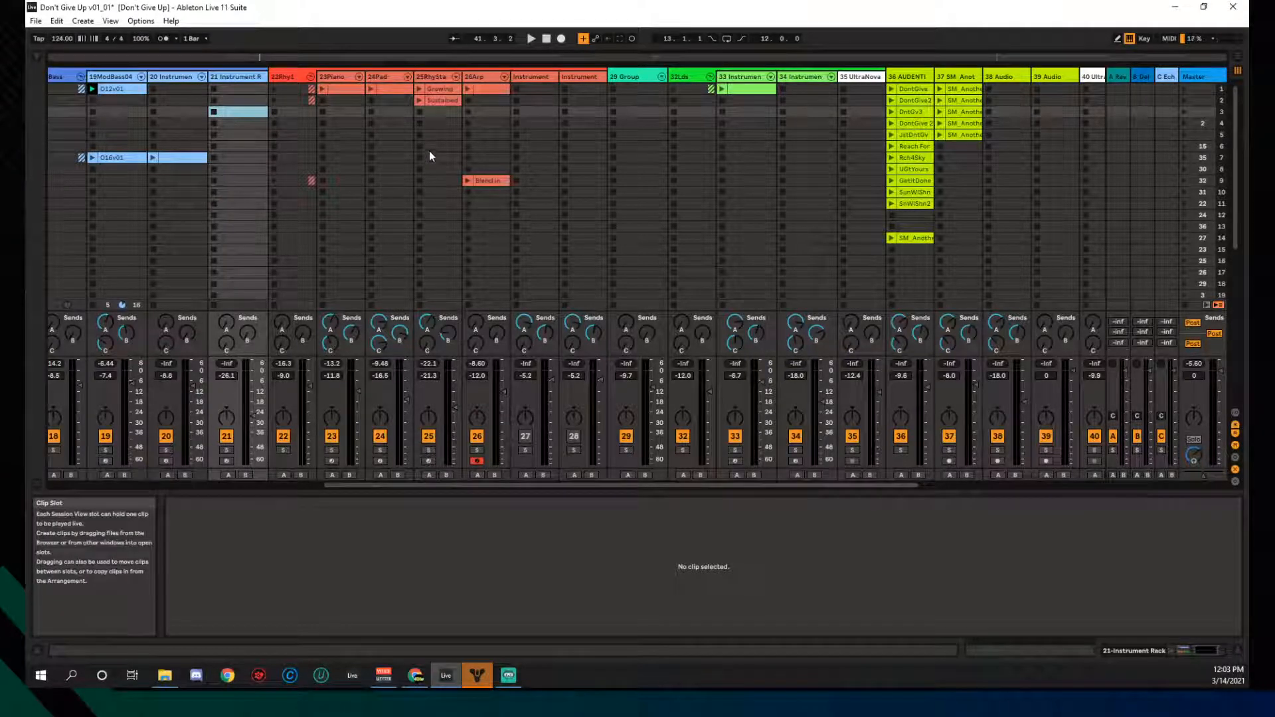
pyautogui.moveTo(469, 484); pyautogui.dragTo(160, 489)
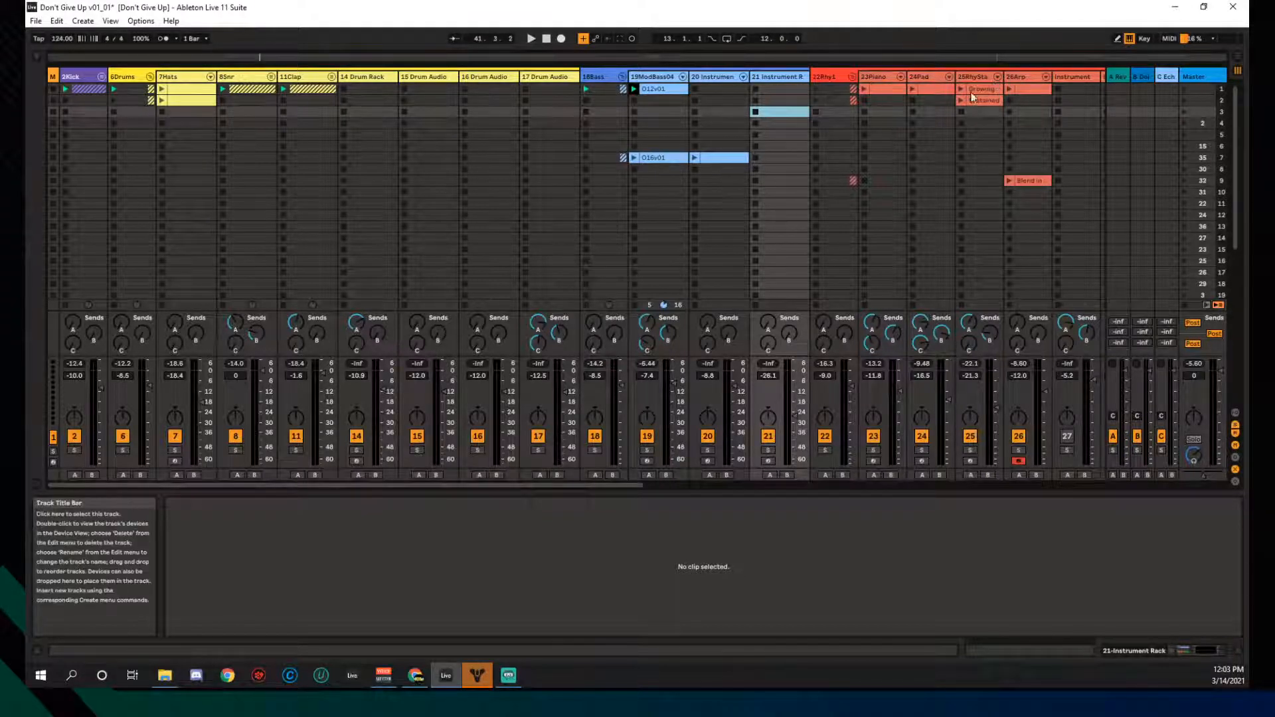
# - Fold the 6Drums and 18Bass group tracks
pyautogui.click(1022, 74)
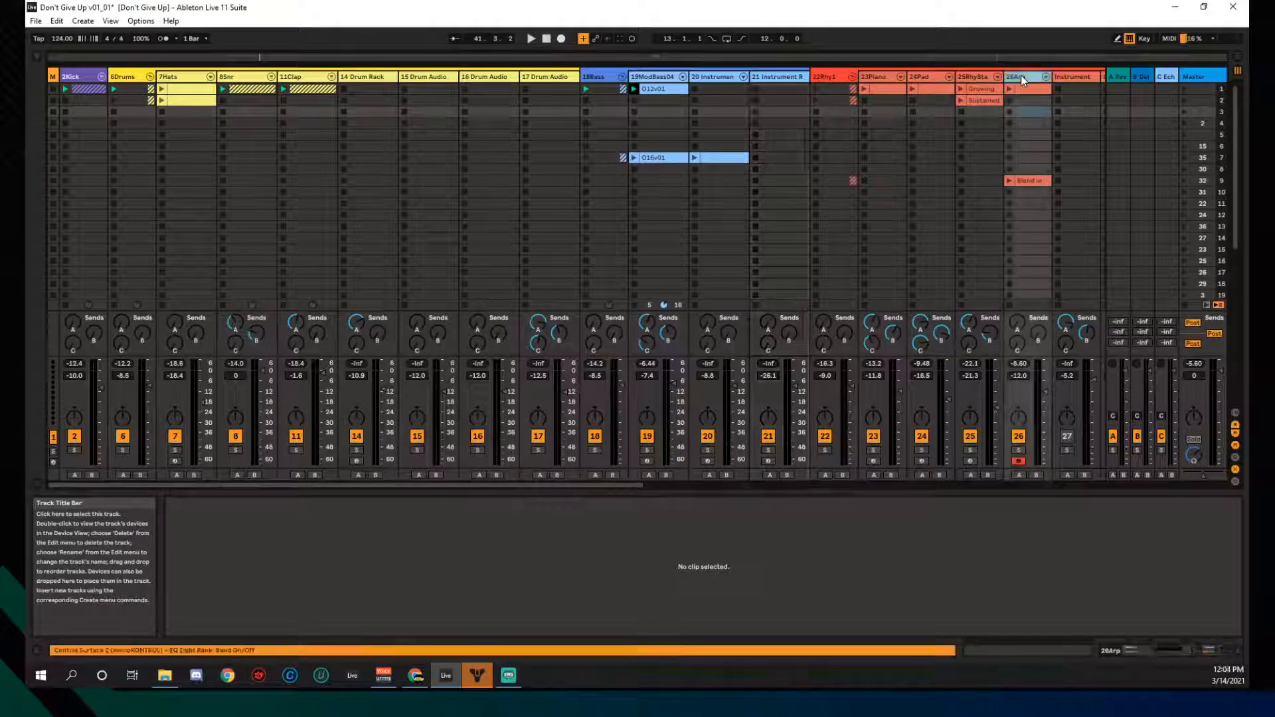
pyautogui.click(886, 76)
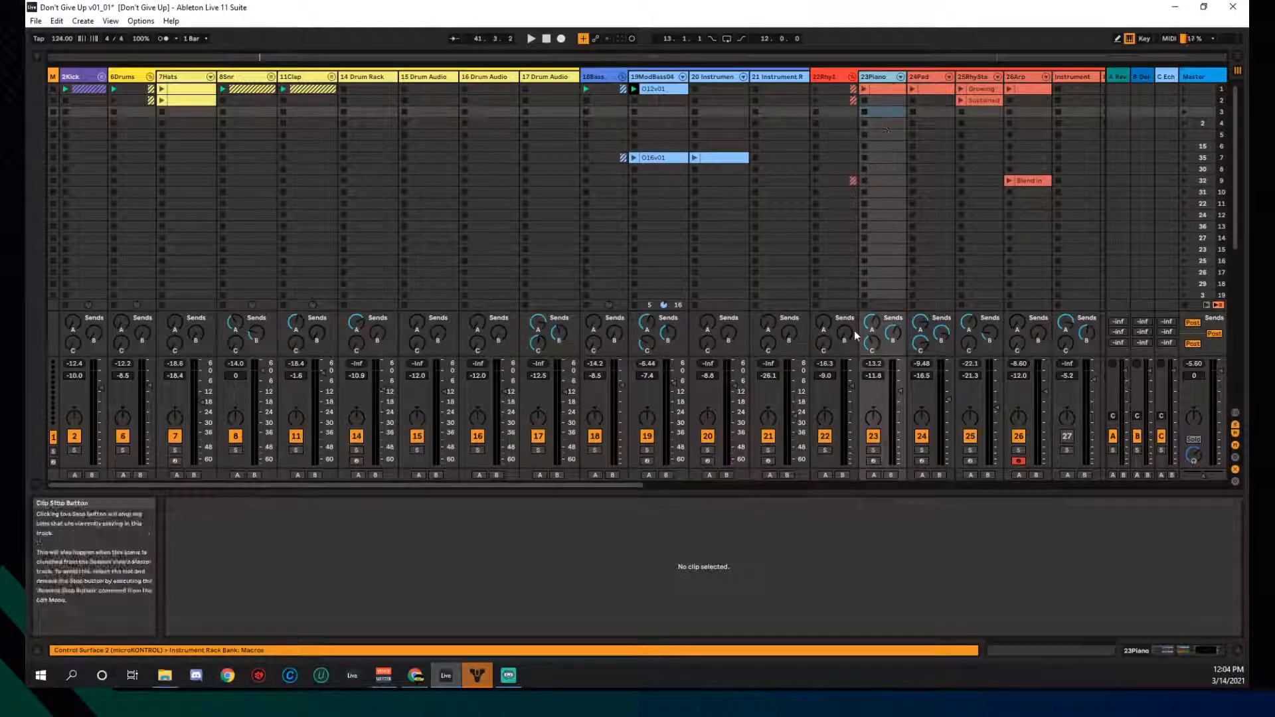
pyautogui.moveTo(640, 485)
pyautogui.mouseDown()
pyautogui.moveTo(670, 486)
pyautogui.moveTo(618, 485)
pyautogui.mouseUp()
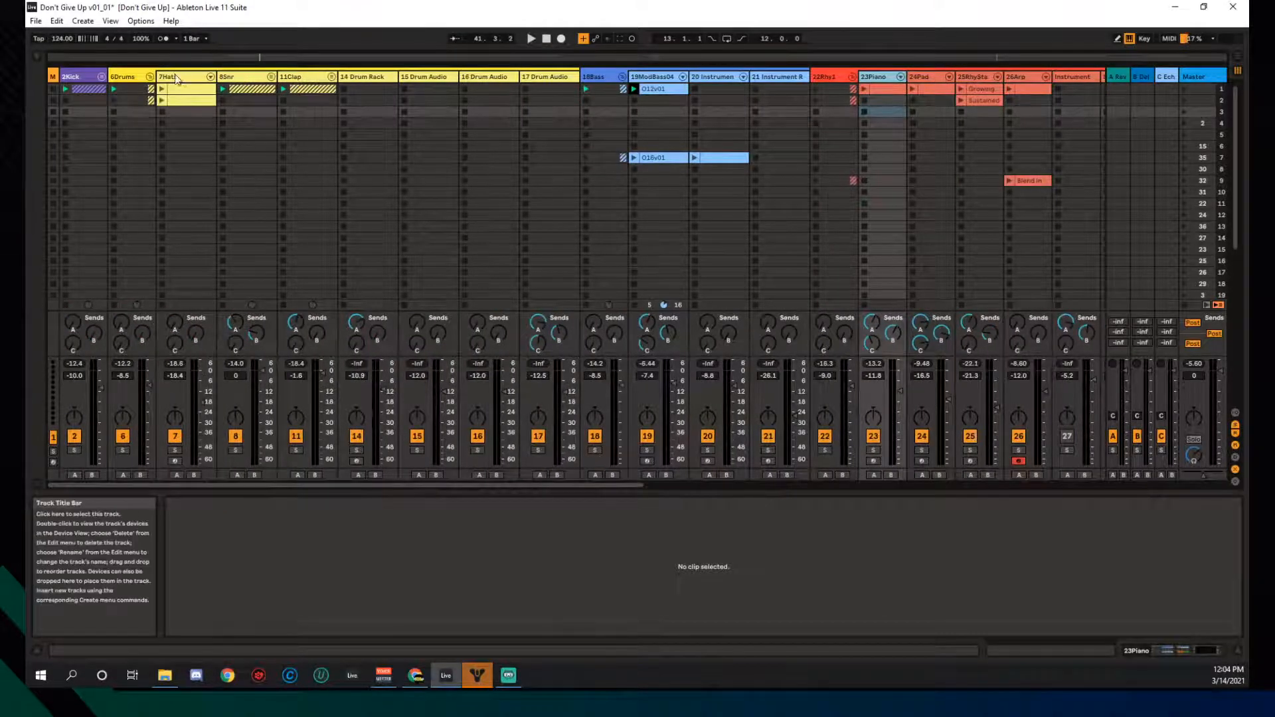
pyautogui.click(150, 77)
pyautogui.click(71, 77)
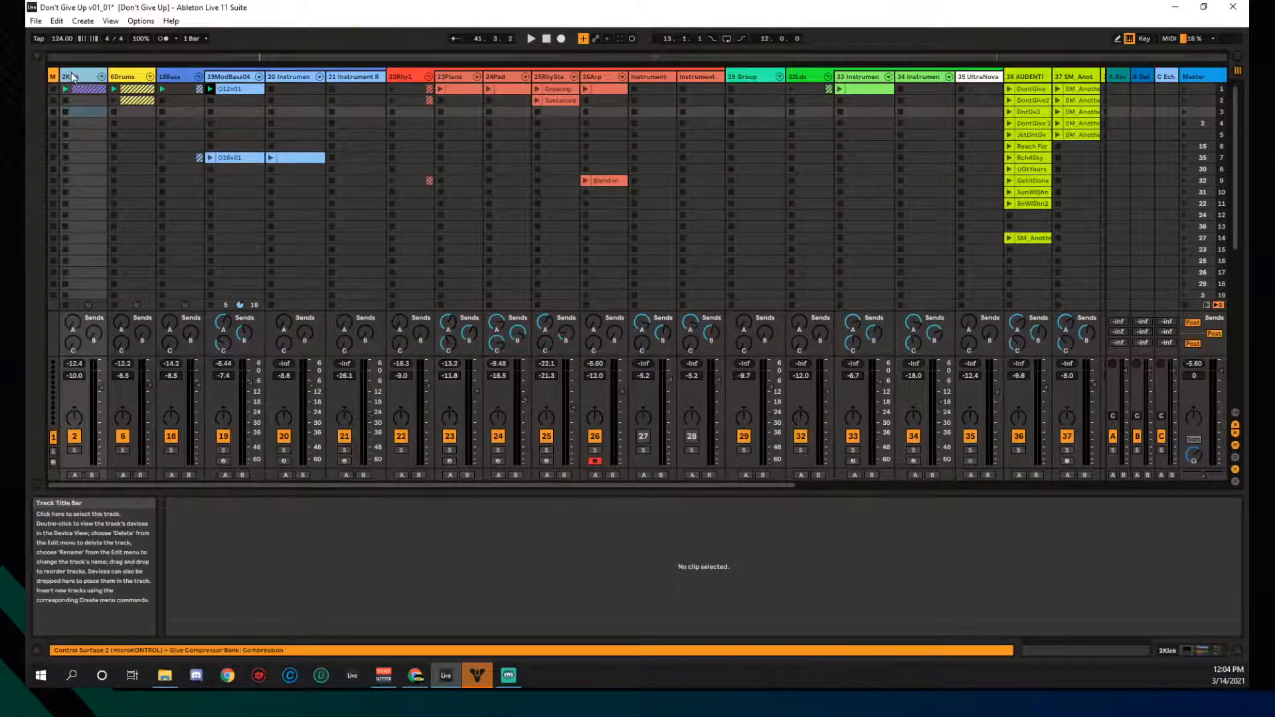
pyautogui.click(114, 77)
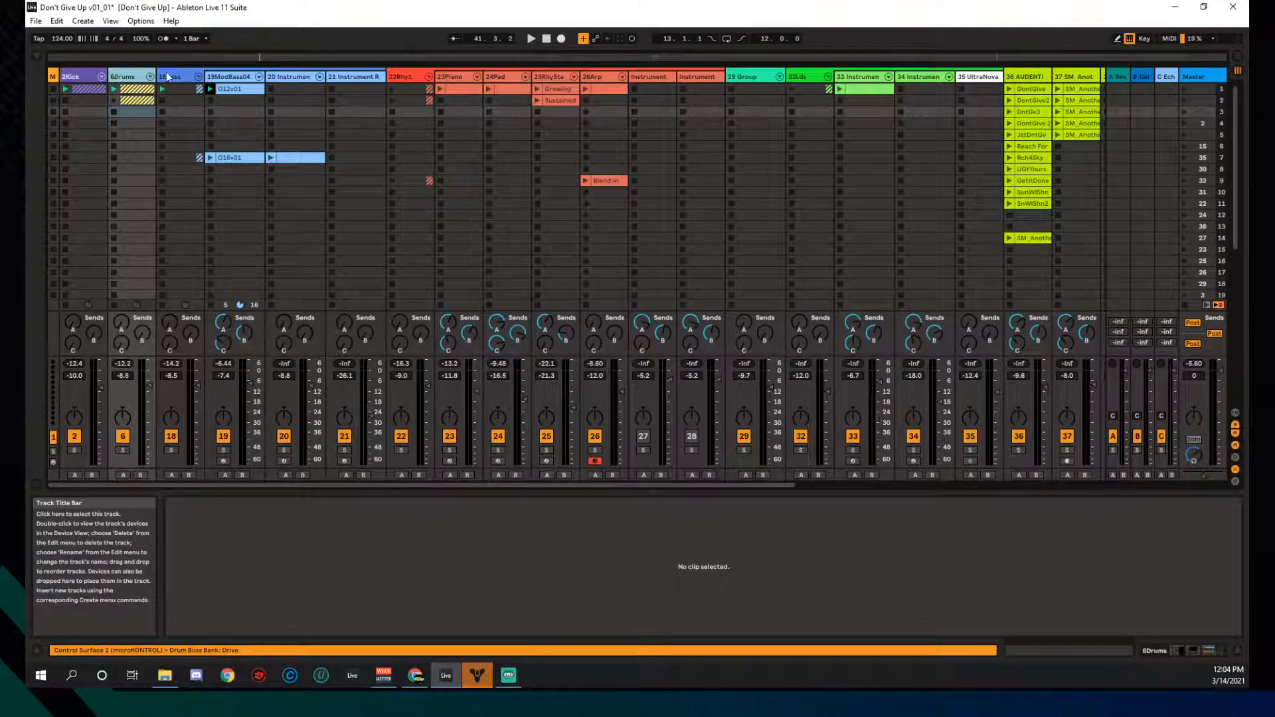
pyautogui.click(180, 77)
pyautogui.click(198, 77)
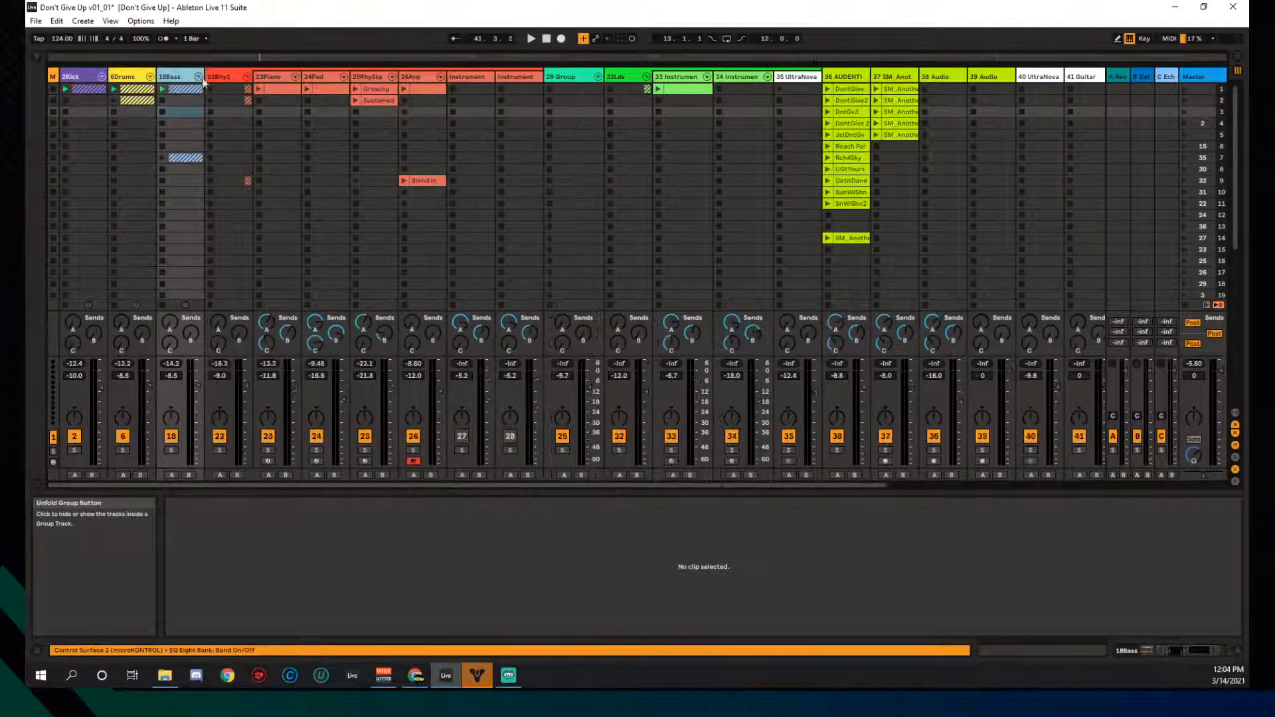
# - Fold the 22Rhy1 and 32Lds group tracks
pyautogui.click(229, 77)
pyautogui.click(245, 77)
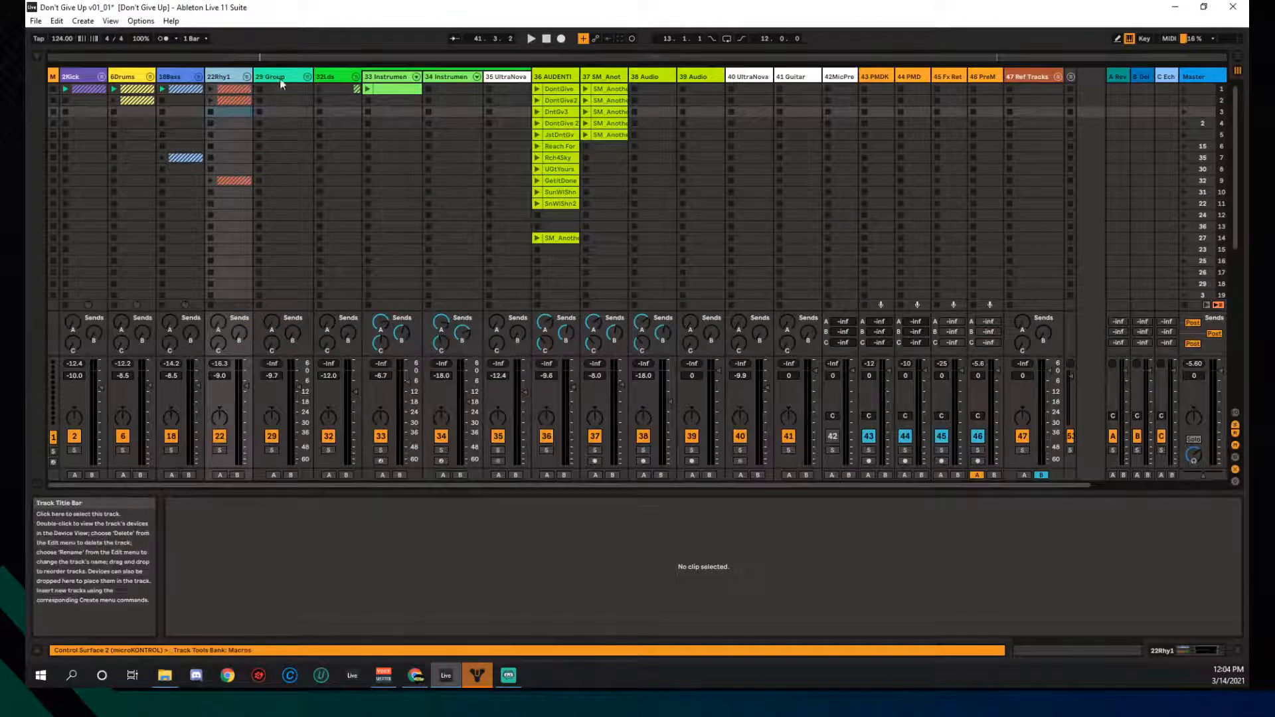
pyautogui.click(344, 77)
pyautogui.click(355, 78)
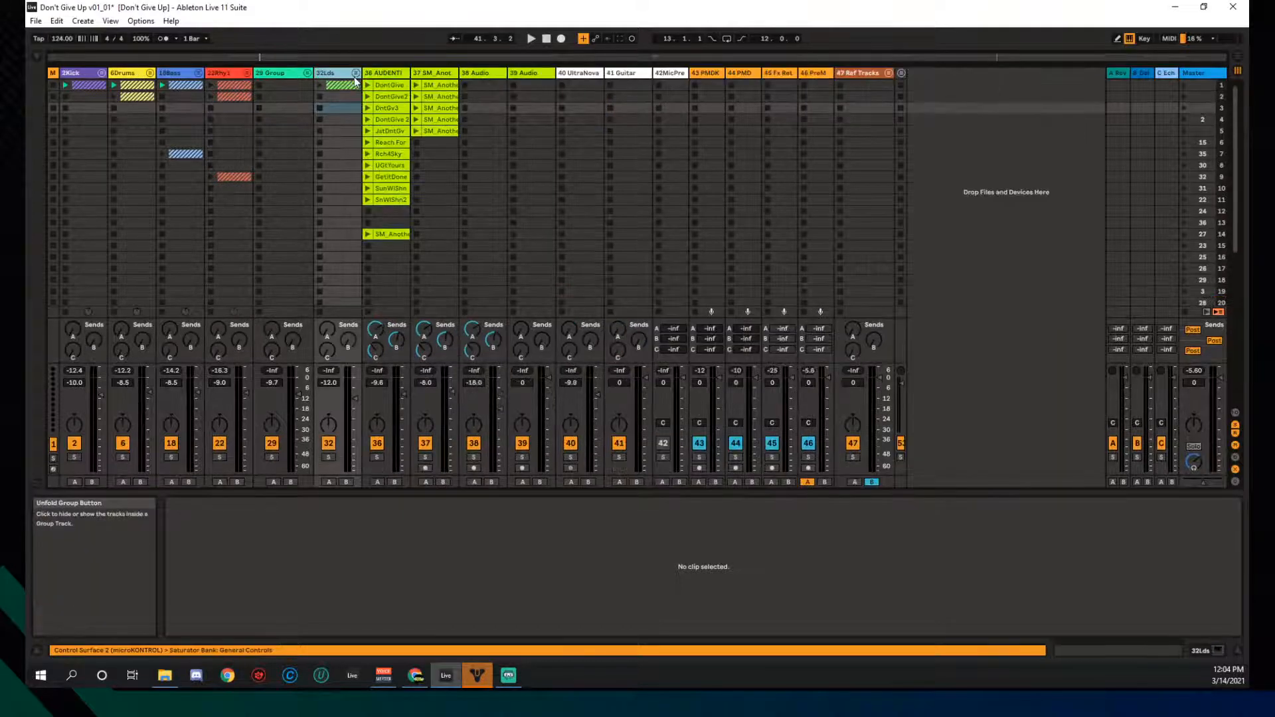
# - Unfold and refold 29 Group twice to check its tracks, leaving it folded
pyautogui.click(276, 74)
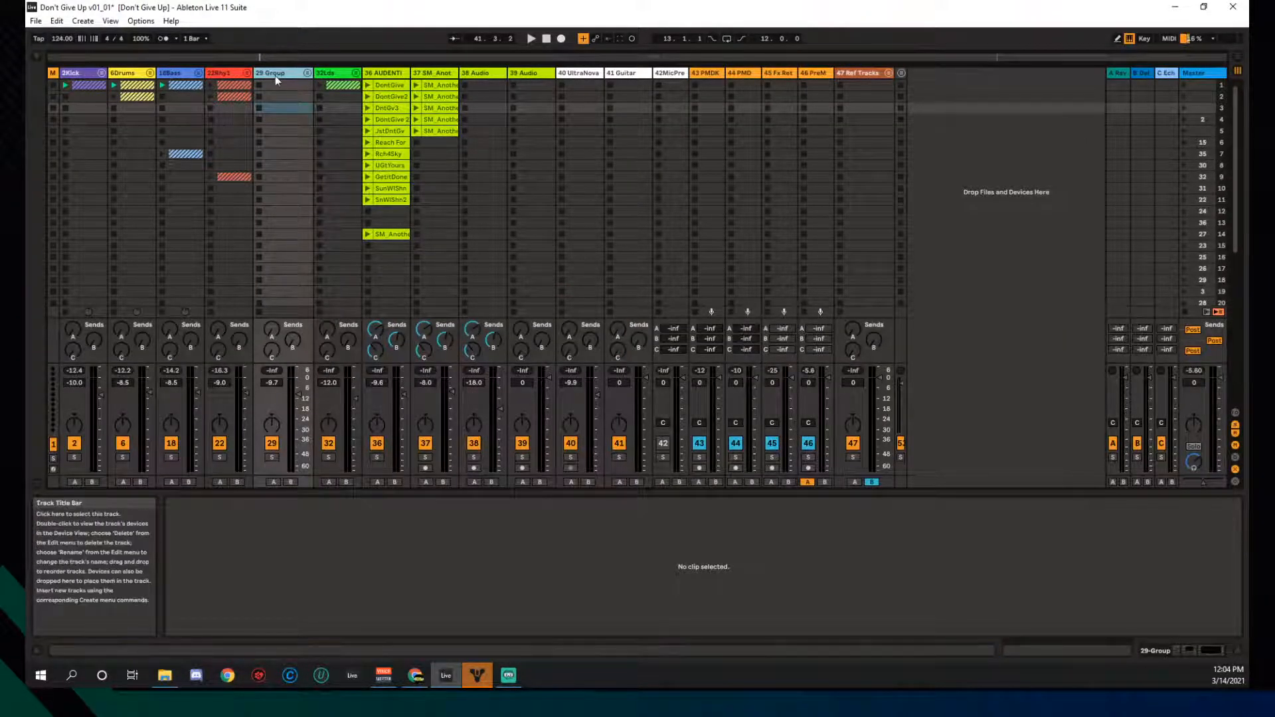
pyautogui.click(307, 73)
pyautogui.click(307, 73)
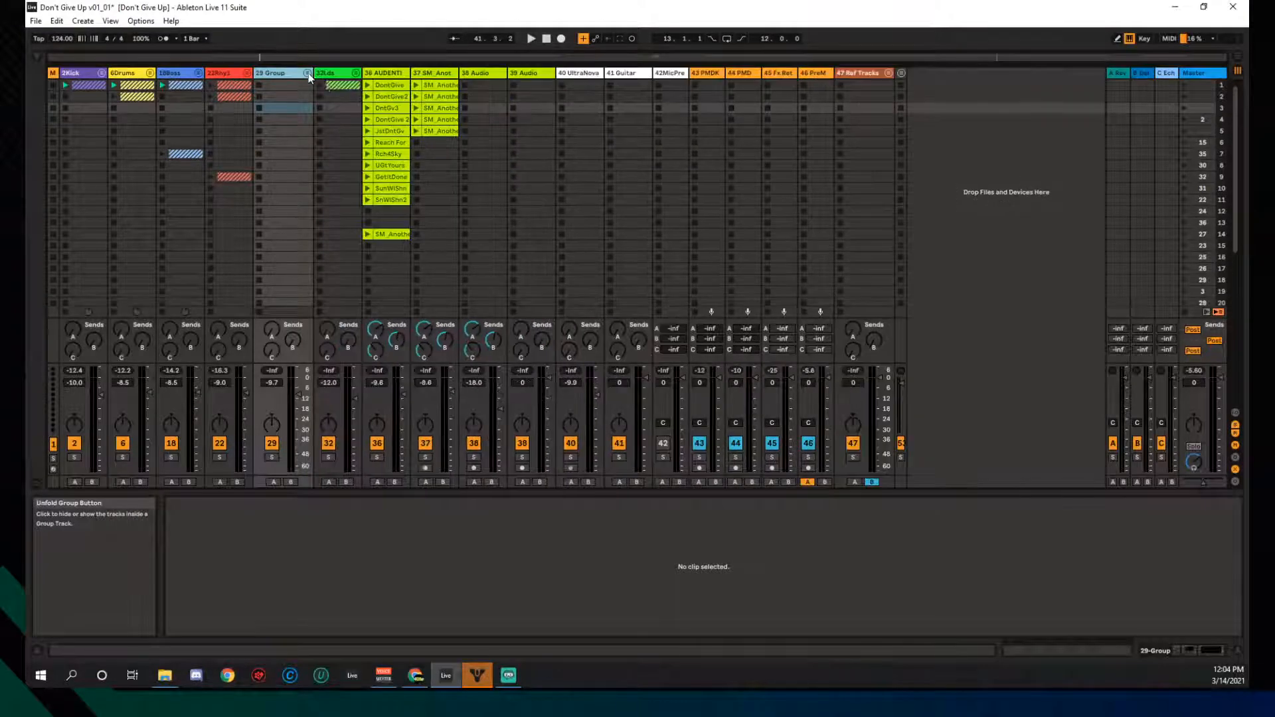
pyautogui.click(307, 73)
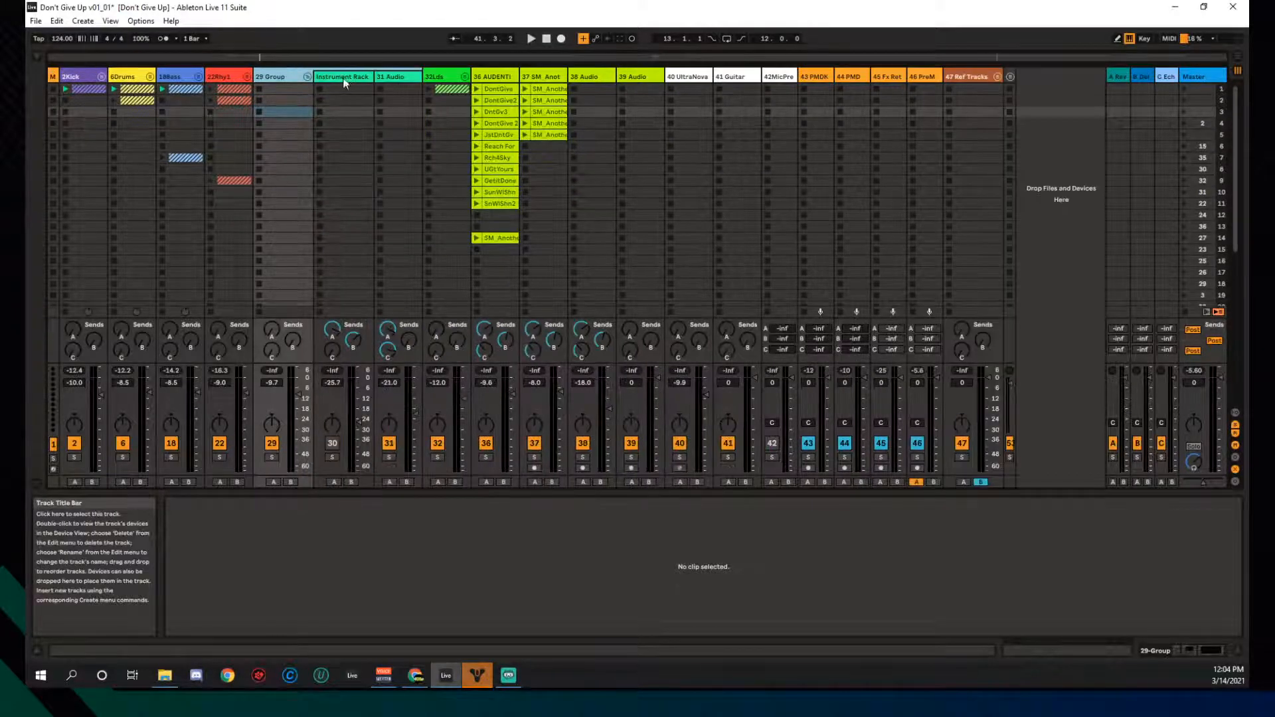
pyautogui.click(304, 76)
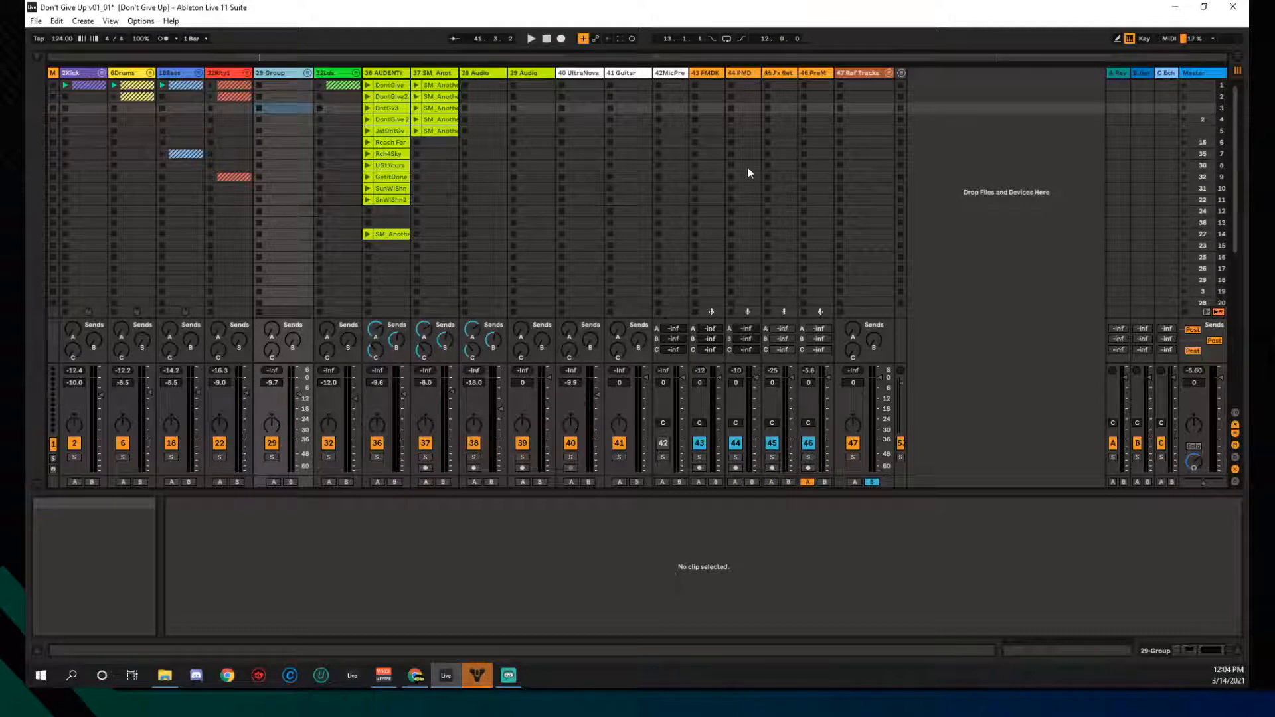
# - Unfold the 22Rhy1 group and show the 26Arp track's devices
pyautogui.click(245, 73)
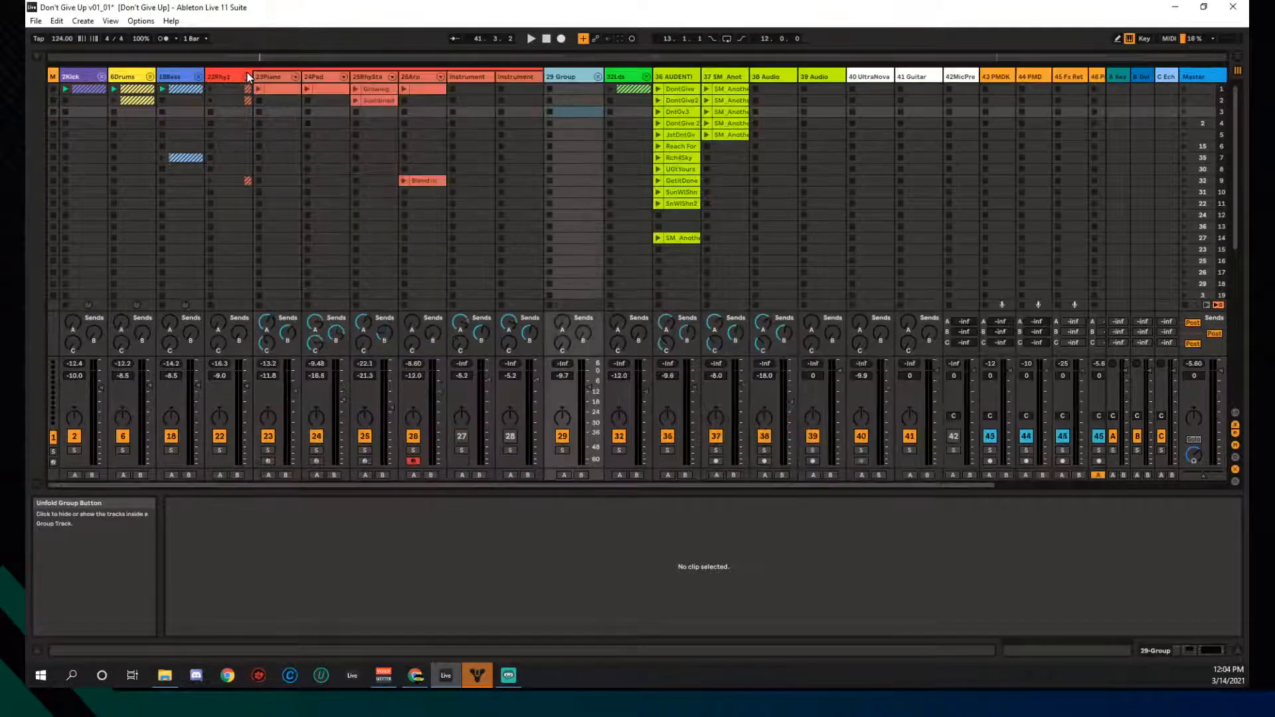
pyautogui.click(424, 77)
pyautogui.doubleClick(424, 76)
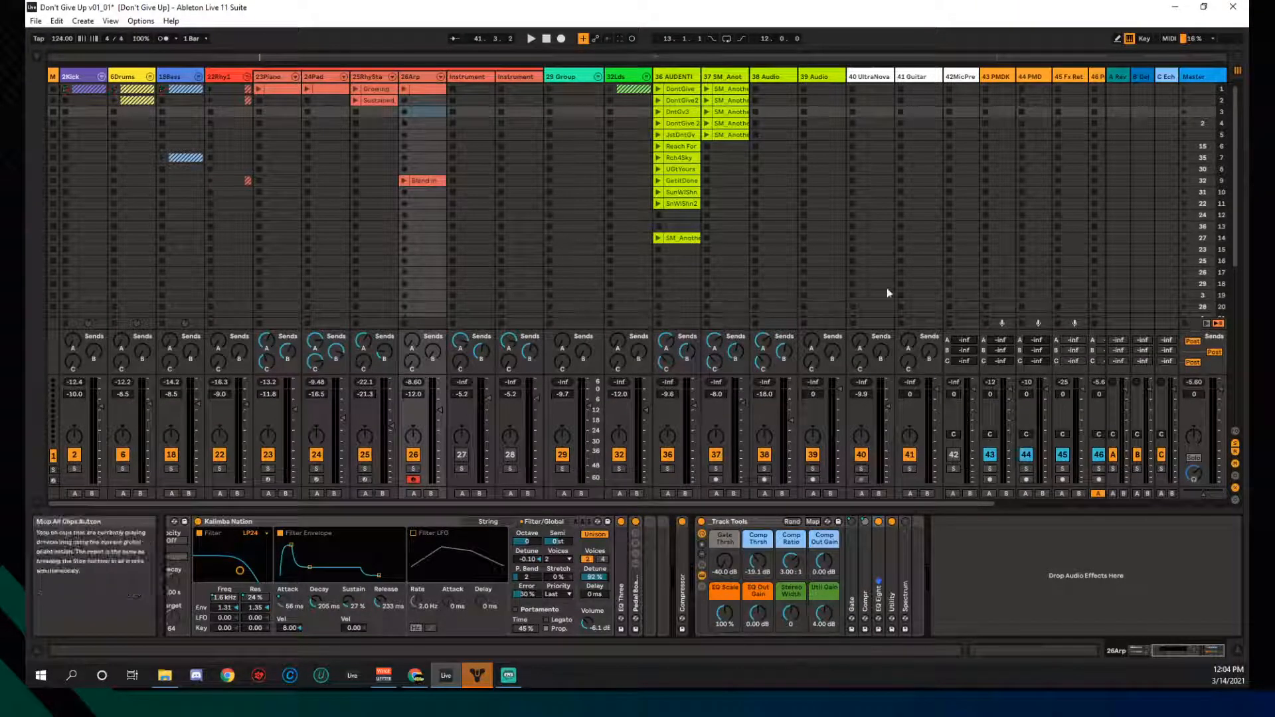
# - Play the 26Arp and 23Piano clips together, stop both, and reselect 26Arp
pyautogui.click(404, 89)
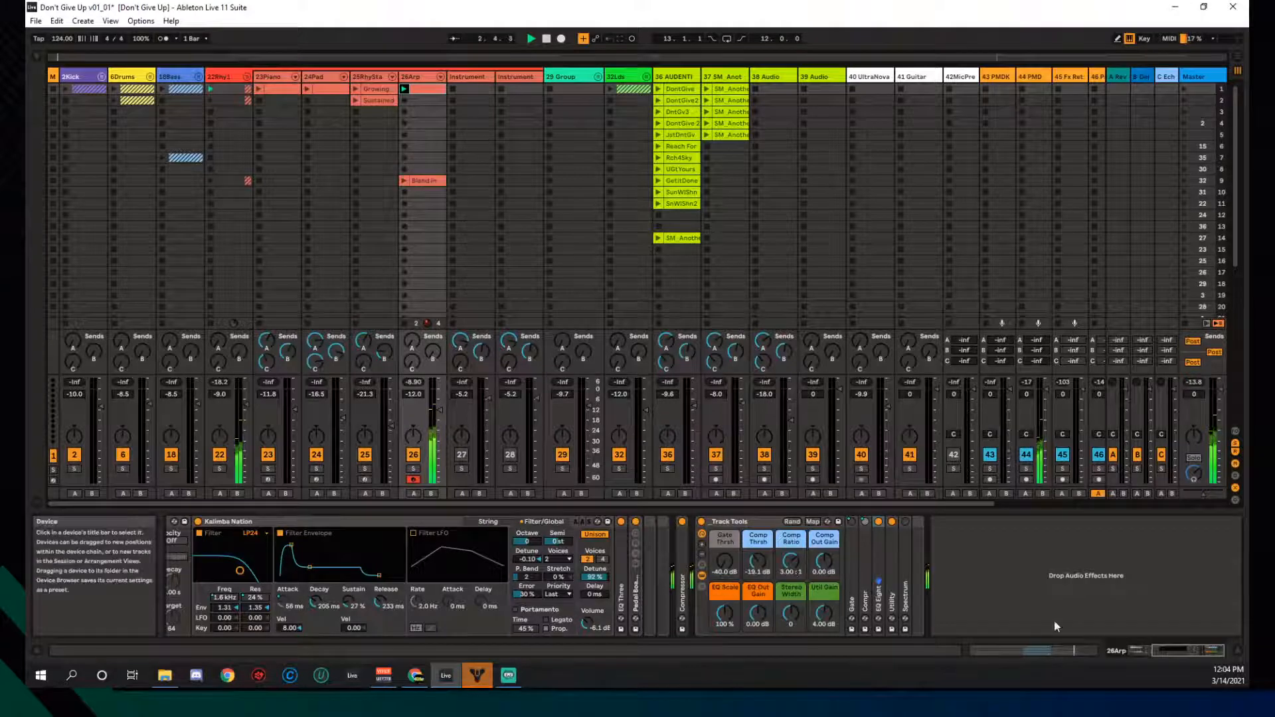
pyautogui.moveTo(1187, 650); pyautogui.dragTo(1156, 649)
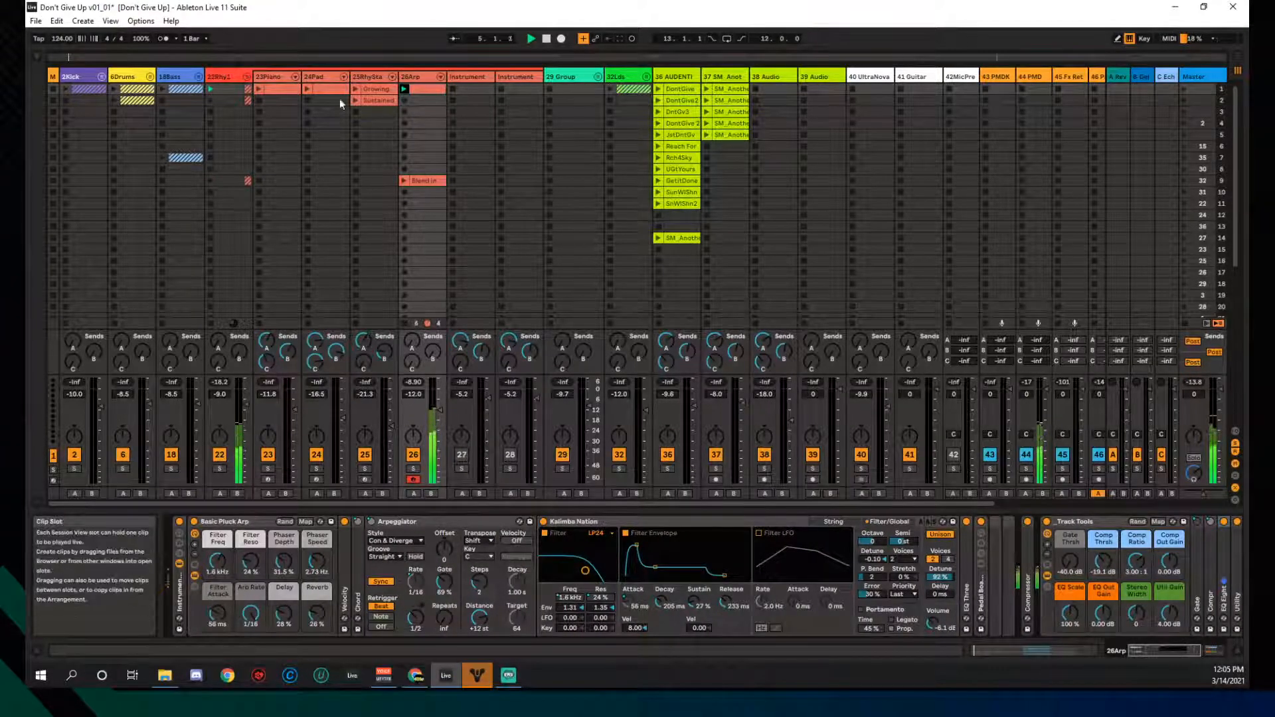
pyautogui.click(259, 89)
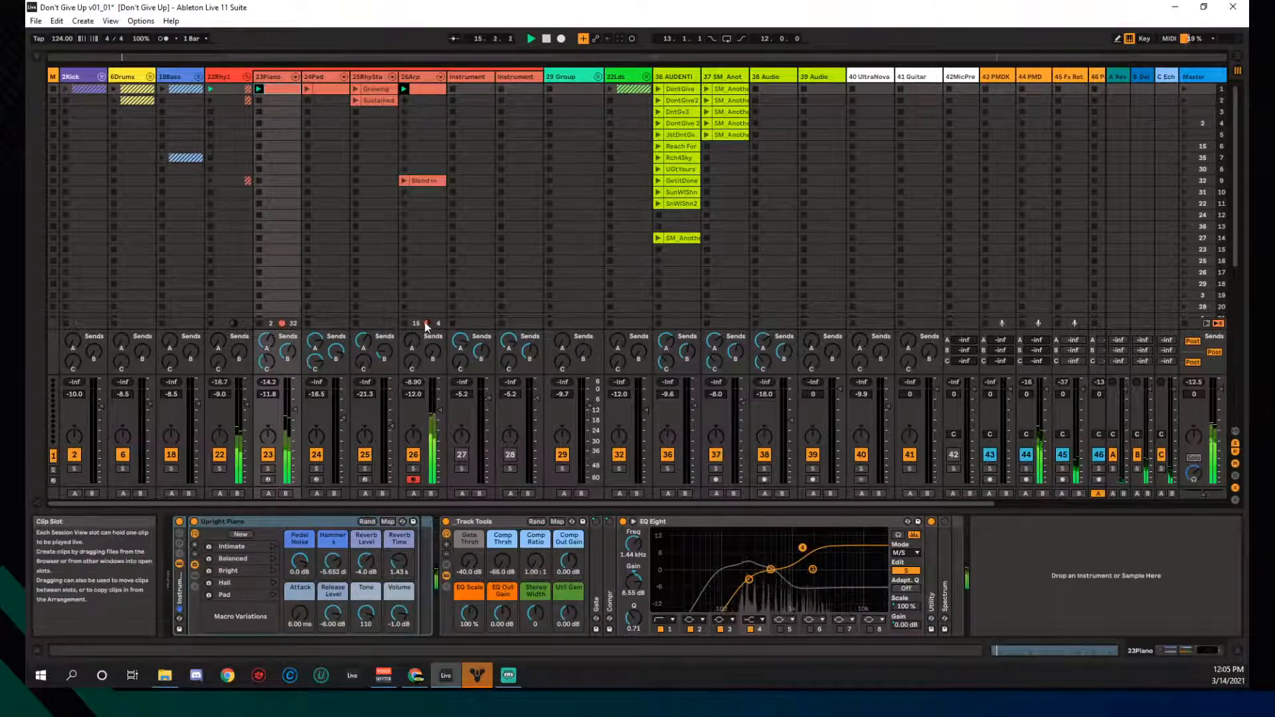
pyautogui.click(405, 101)
pyautogui.click(258, 101)
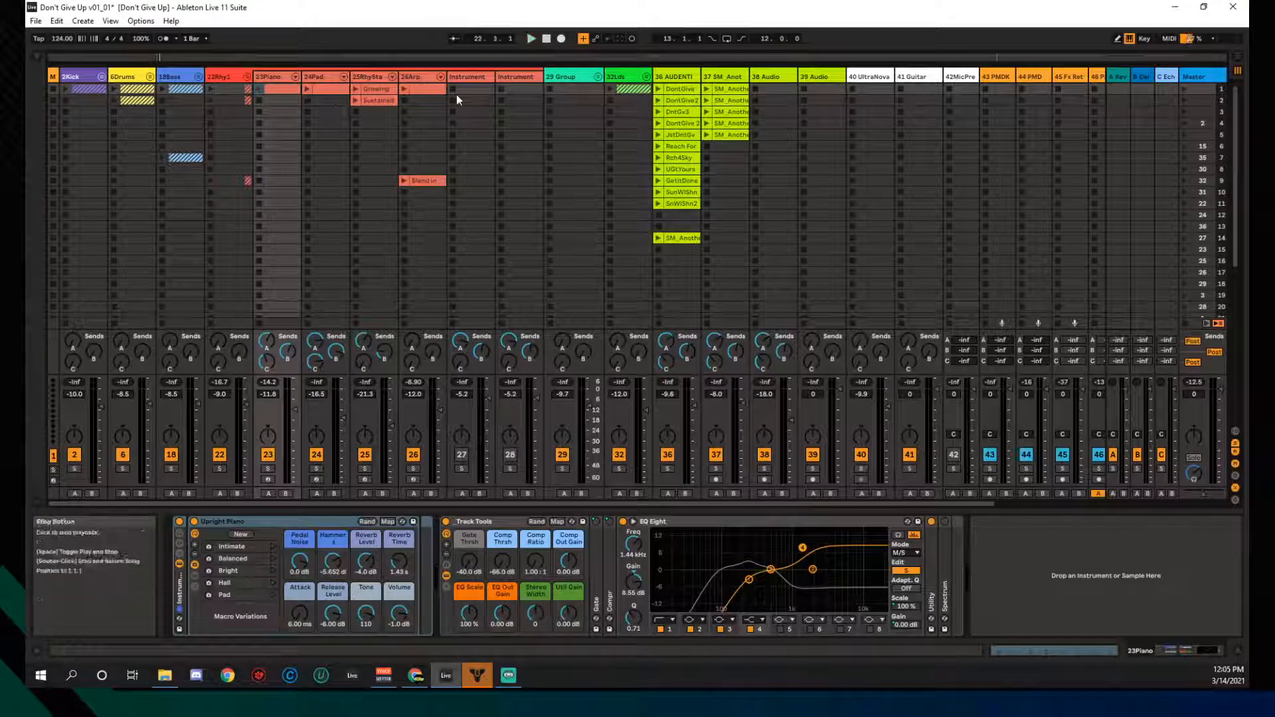
pyautogui.click(415, 79)
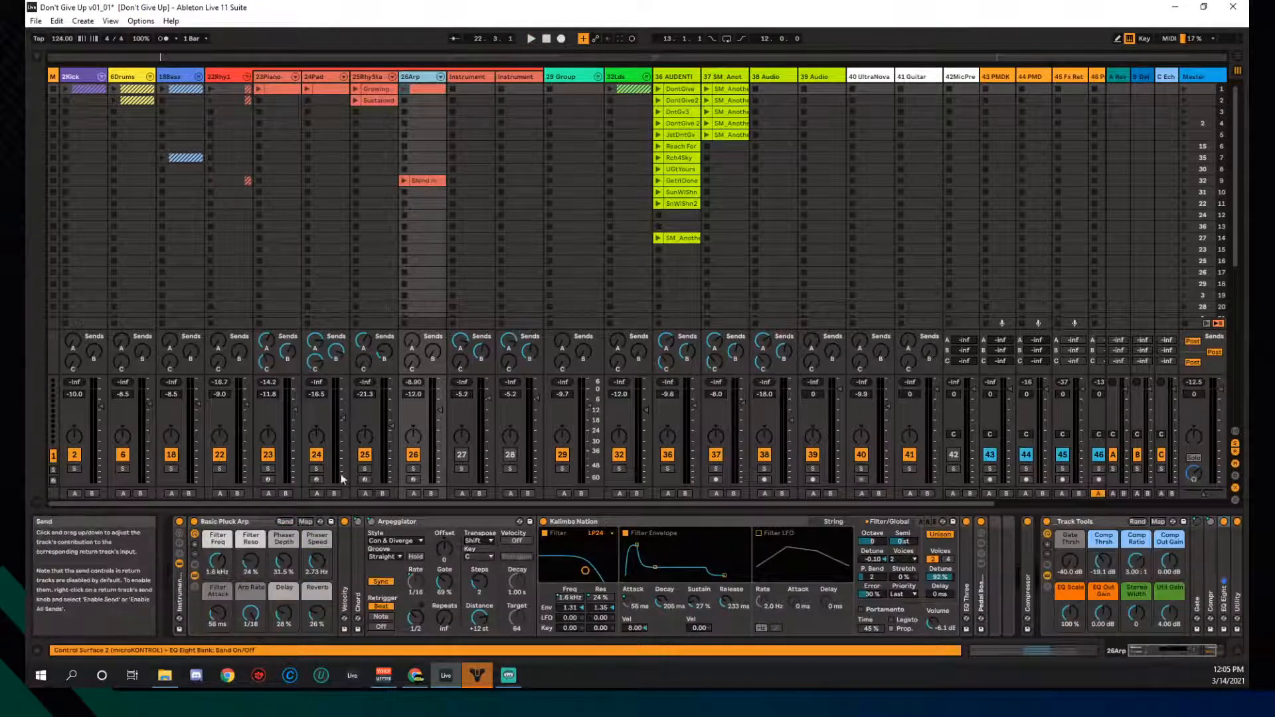
# - Inspect the Basic Pluck Arp rack and Arpeggiator, folding and reopening Kalimba Nation
pyautogui.click(252, 525)
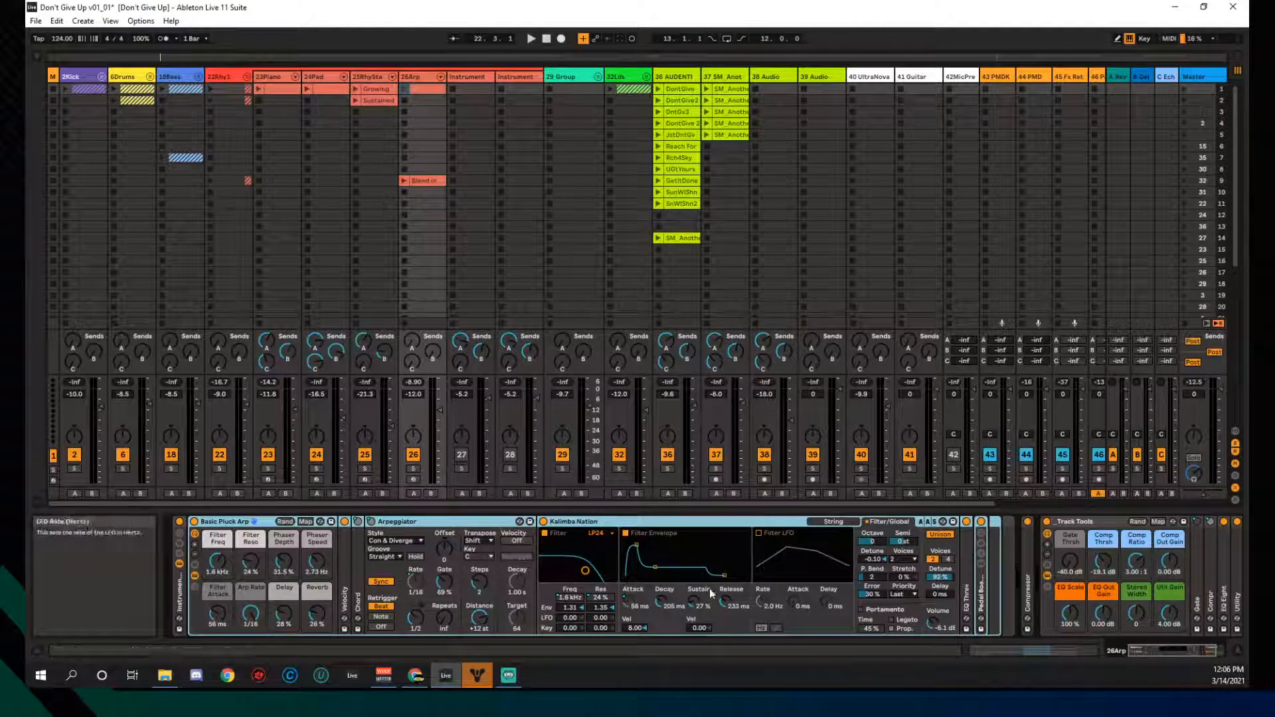
pyautogui.click(453, 520)
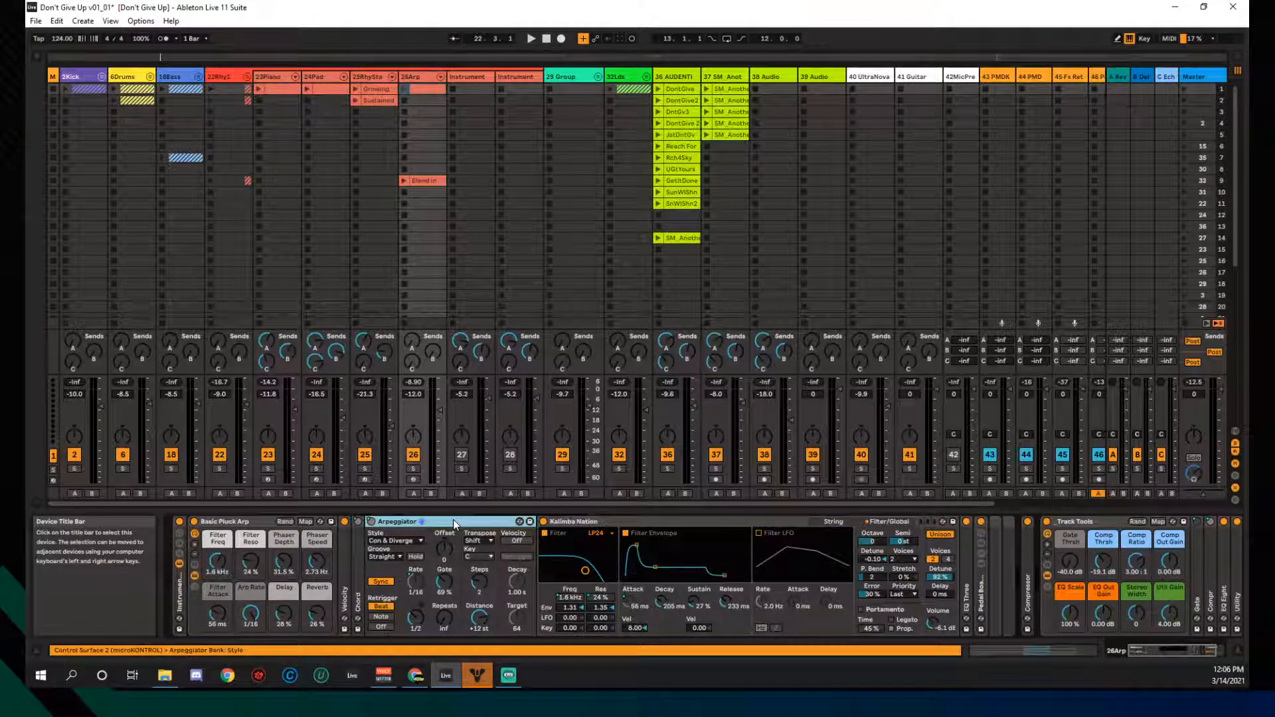
pyautogui.doubleClick(632, 518)
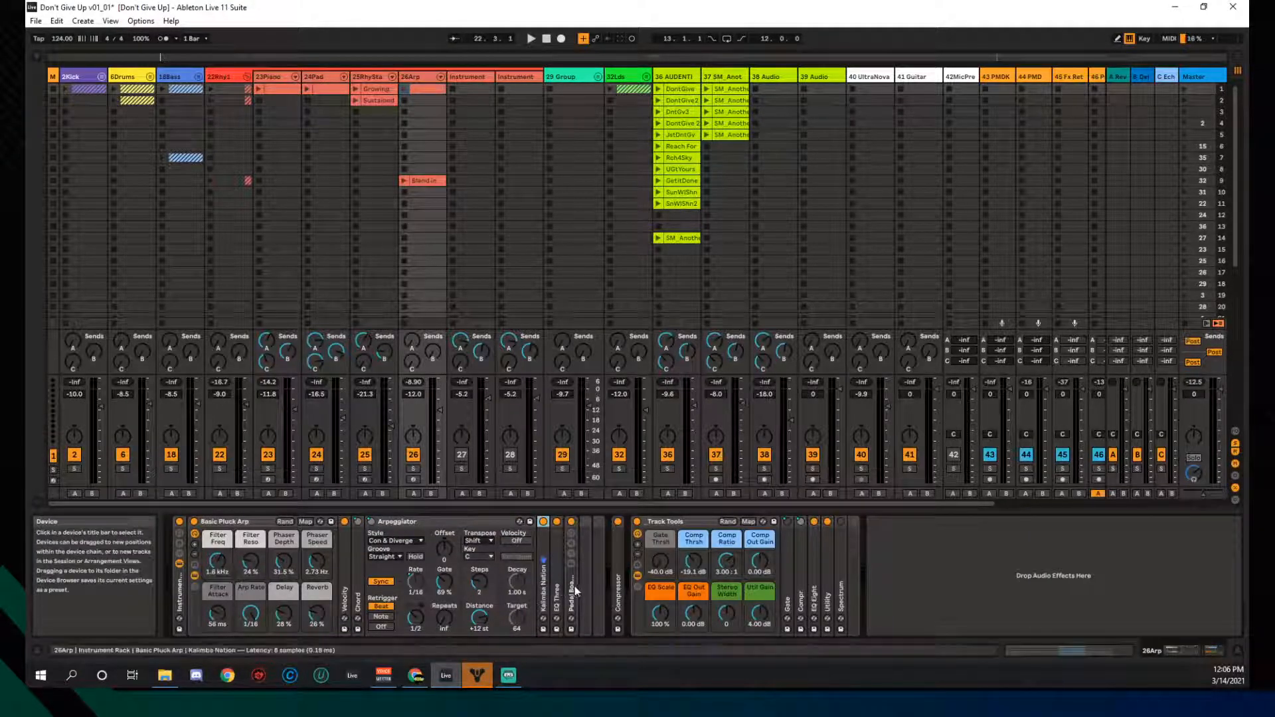
pyautogui.doubleClick(545, 546)
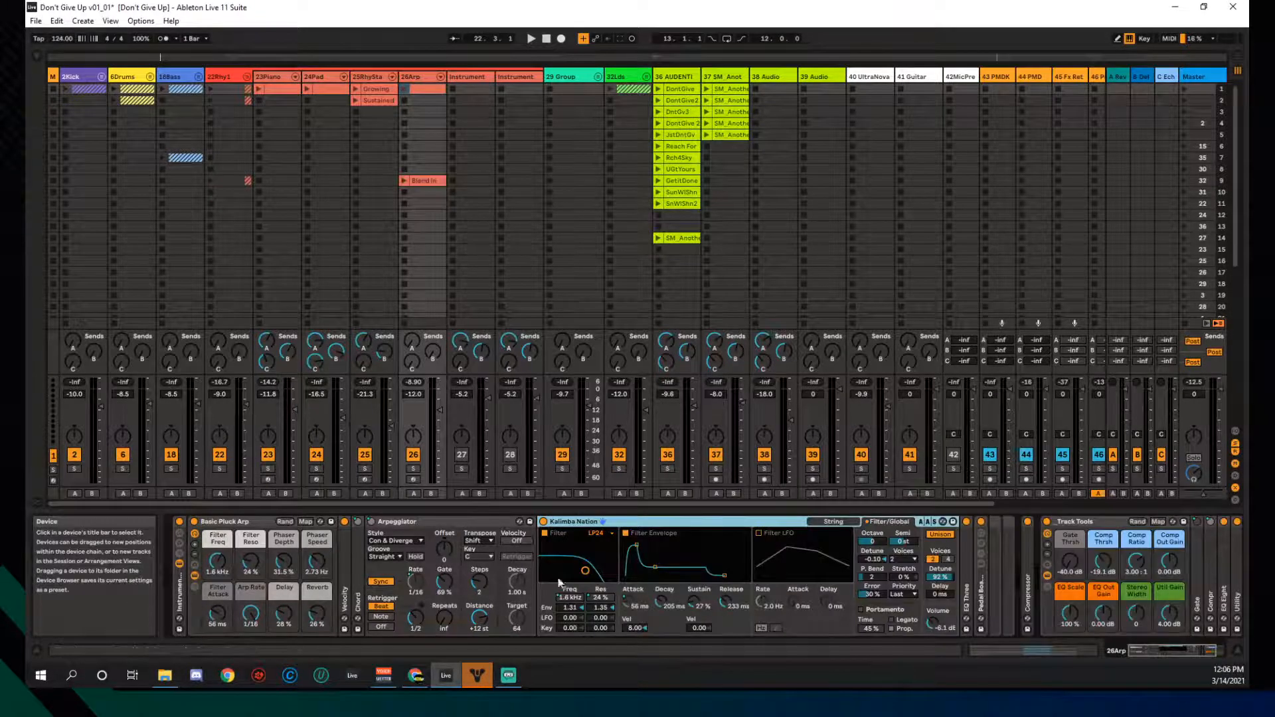
# - Check Kalimba Nation's String page, then fold it and expand the Compressor
pyautogui.click(833, 522)
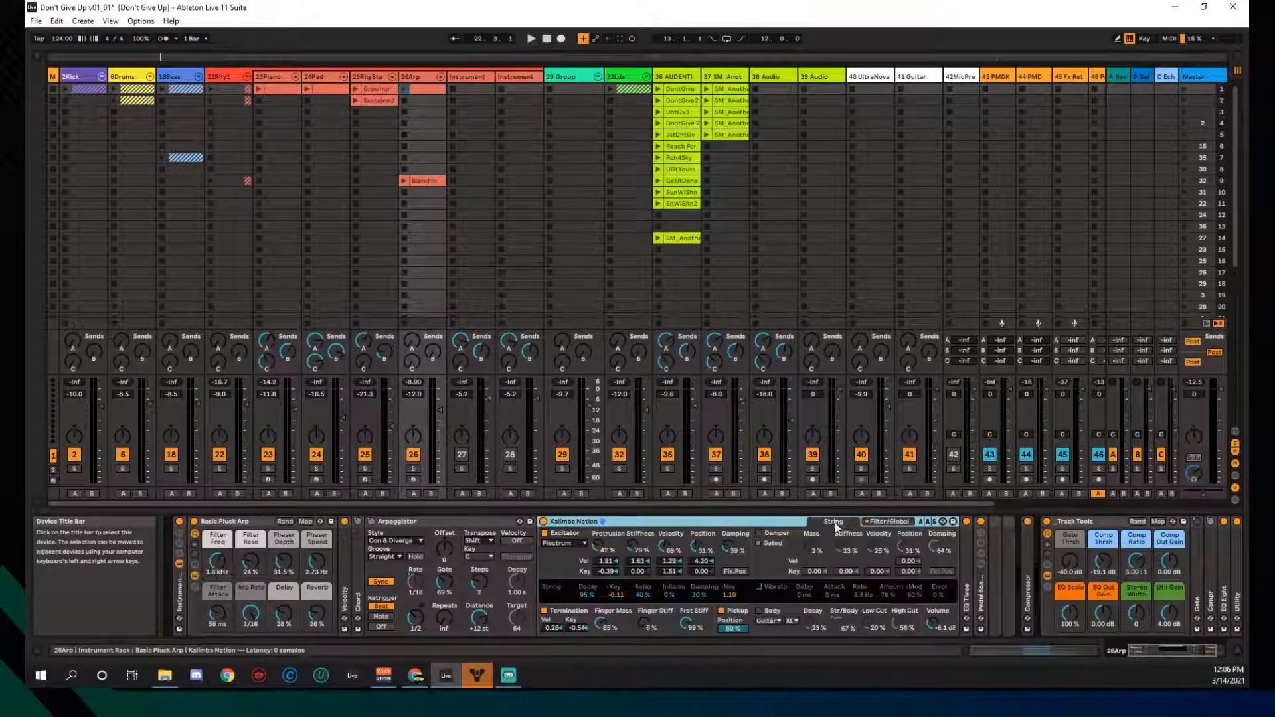
pyautogui.doubleClick(656, 527)
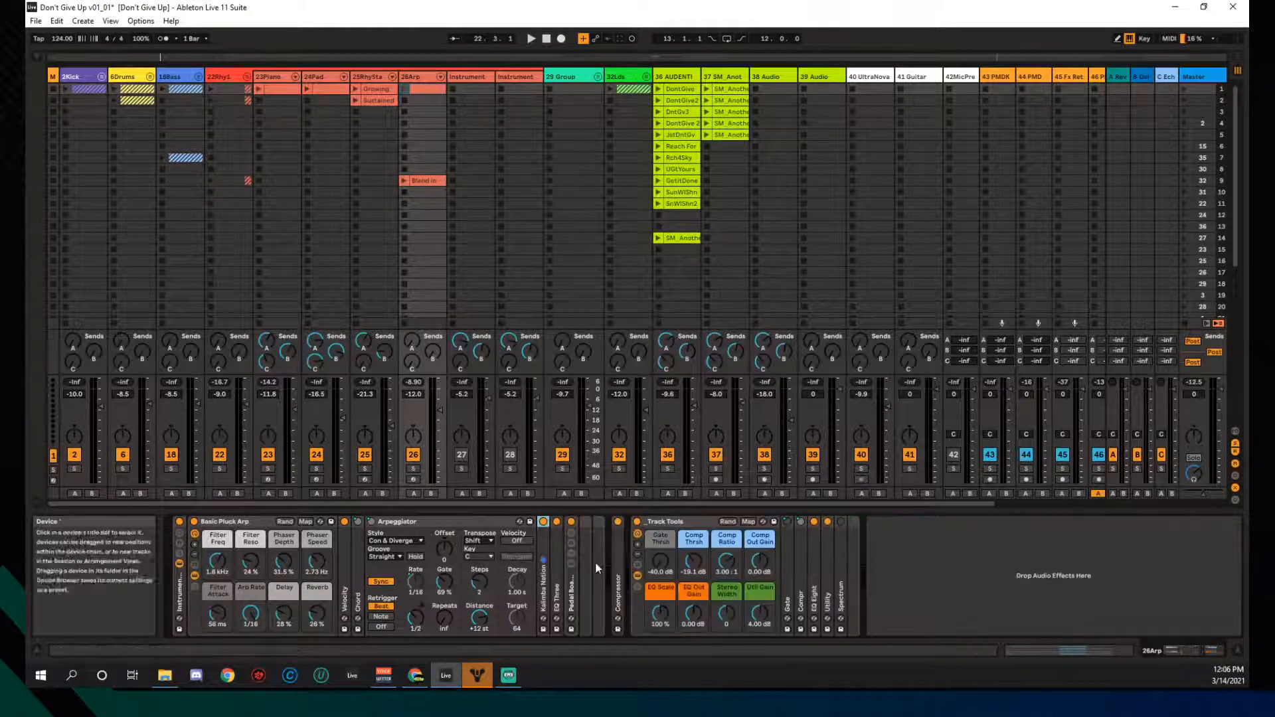
pyautogui.doubleClick(616, 544)
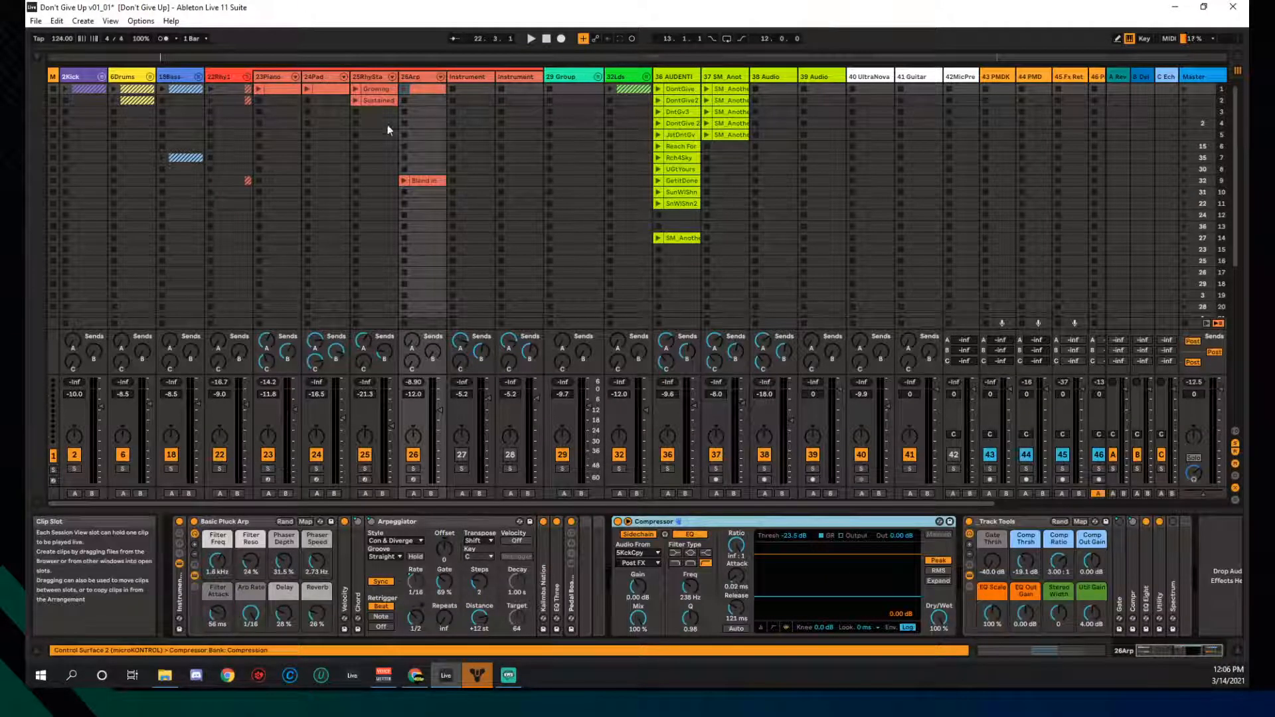
# - Play the first 26Arp clip with the 2Kick group, then stop the kick
pyautogui.click(404, 90)
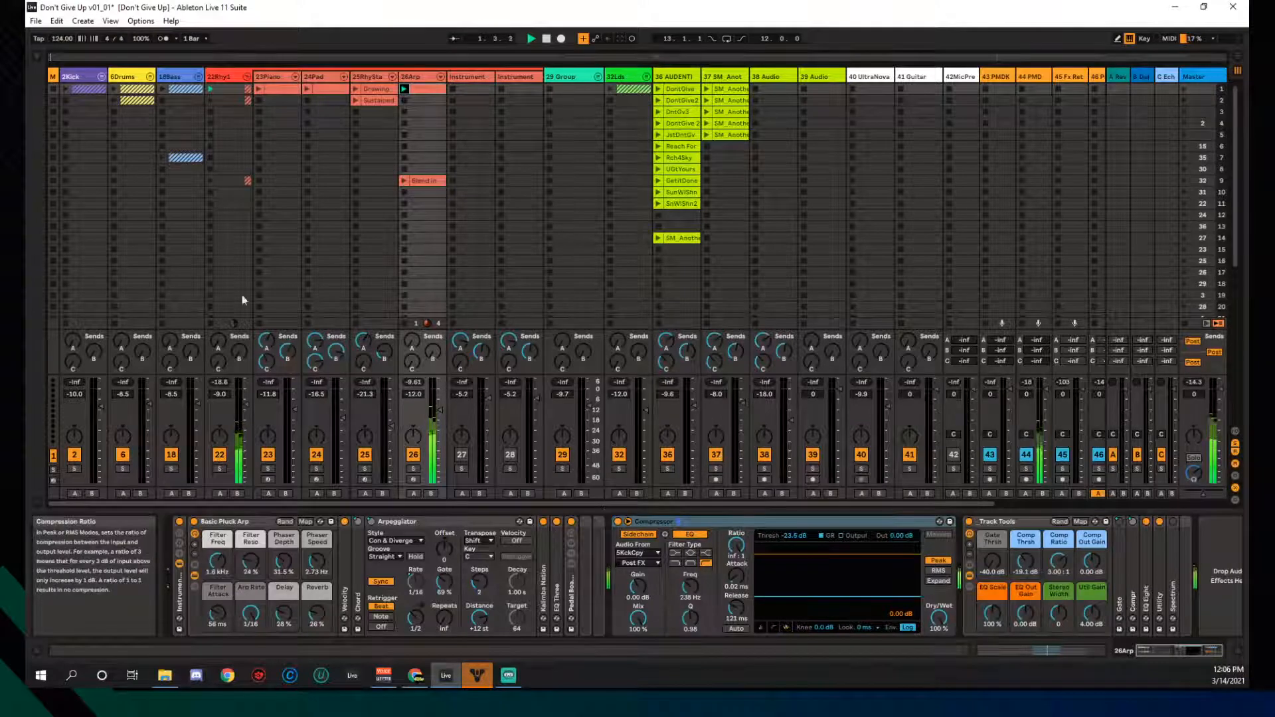
pyautogui.click(66, 89)
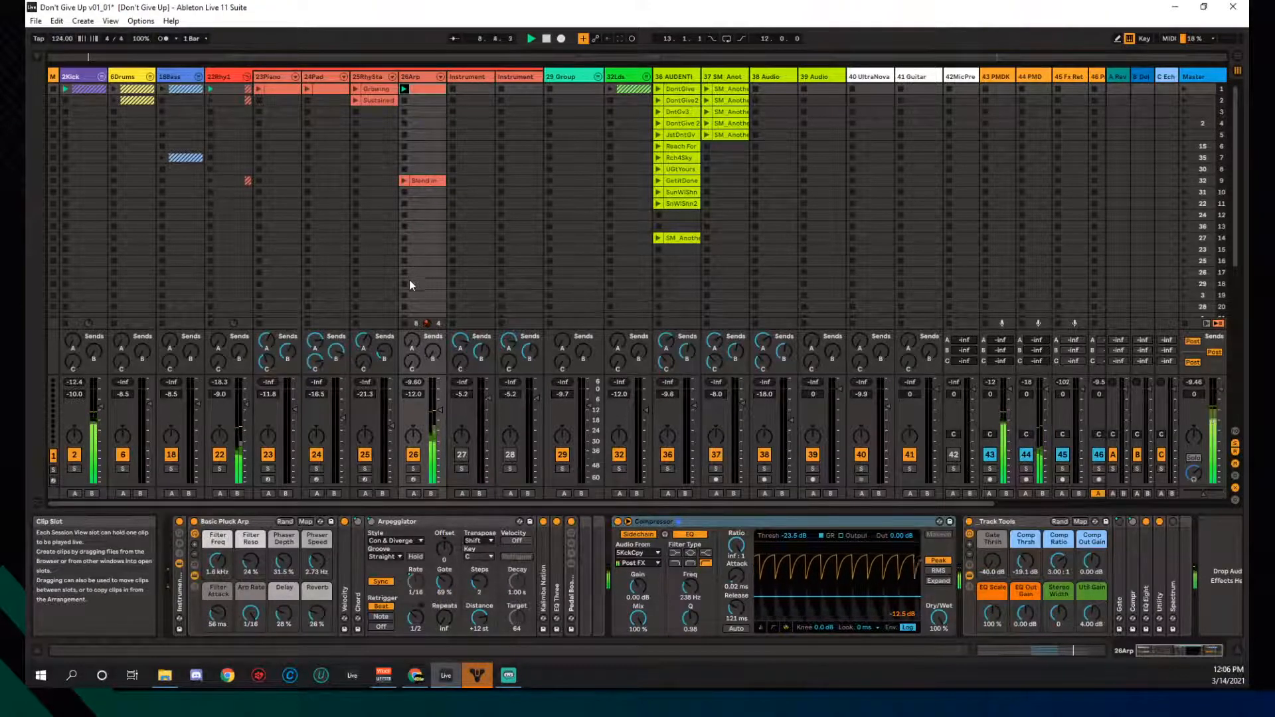
pyautogui.click(62, 100)
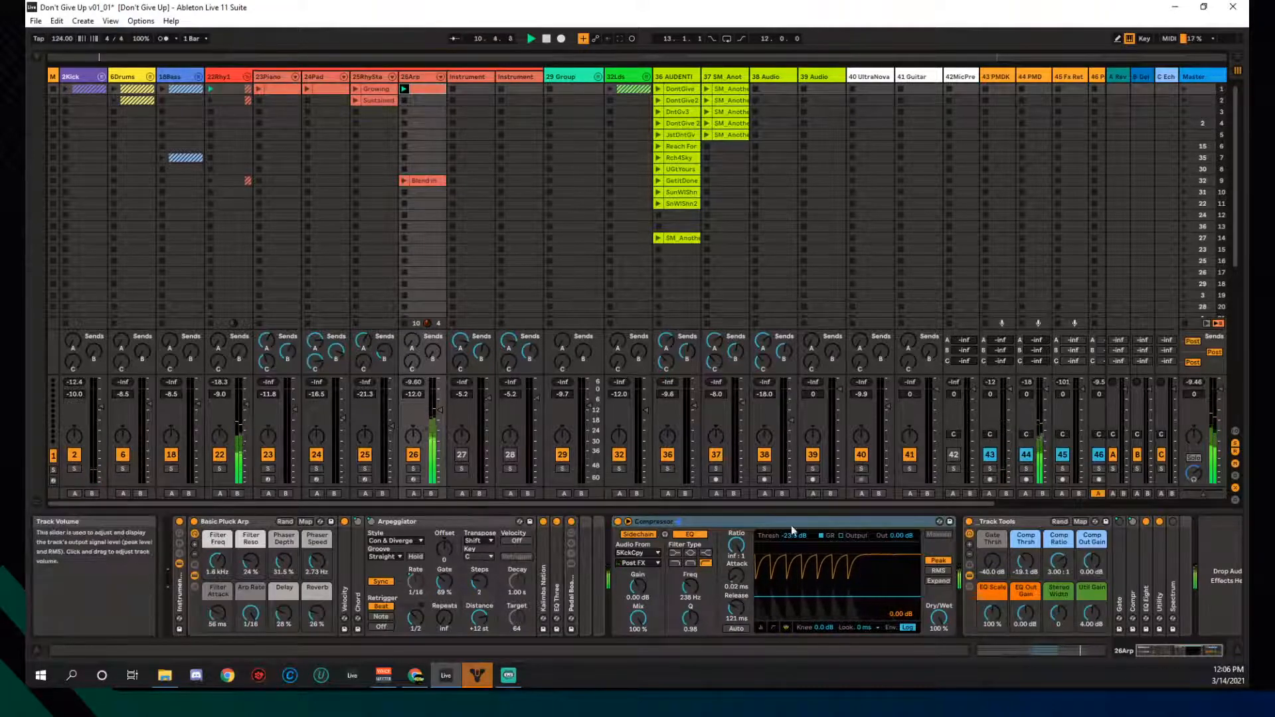
# - Fold the Compressor and briefly expand EQ Eight to view its curve
pyautogui.doubleClick(744, 522)
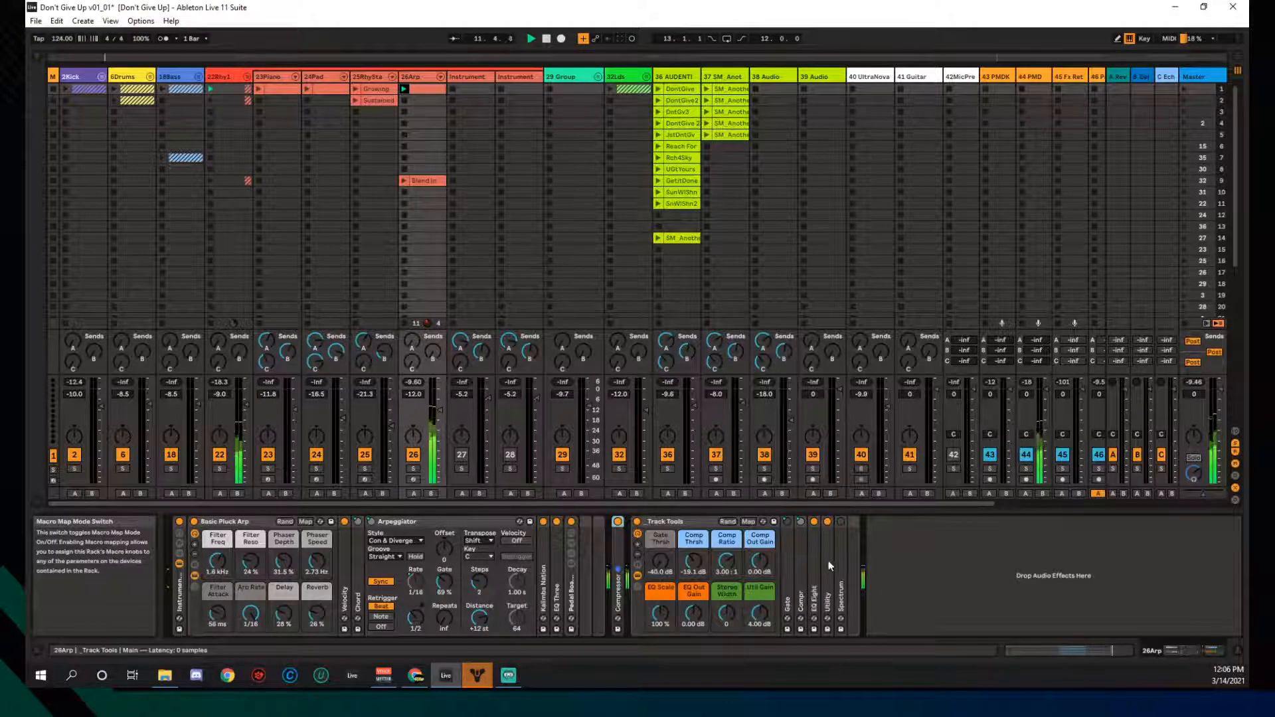
pyautogui.doubleClick(813, 544)
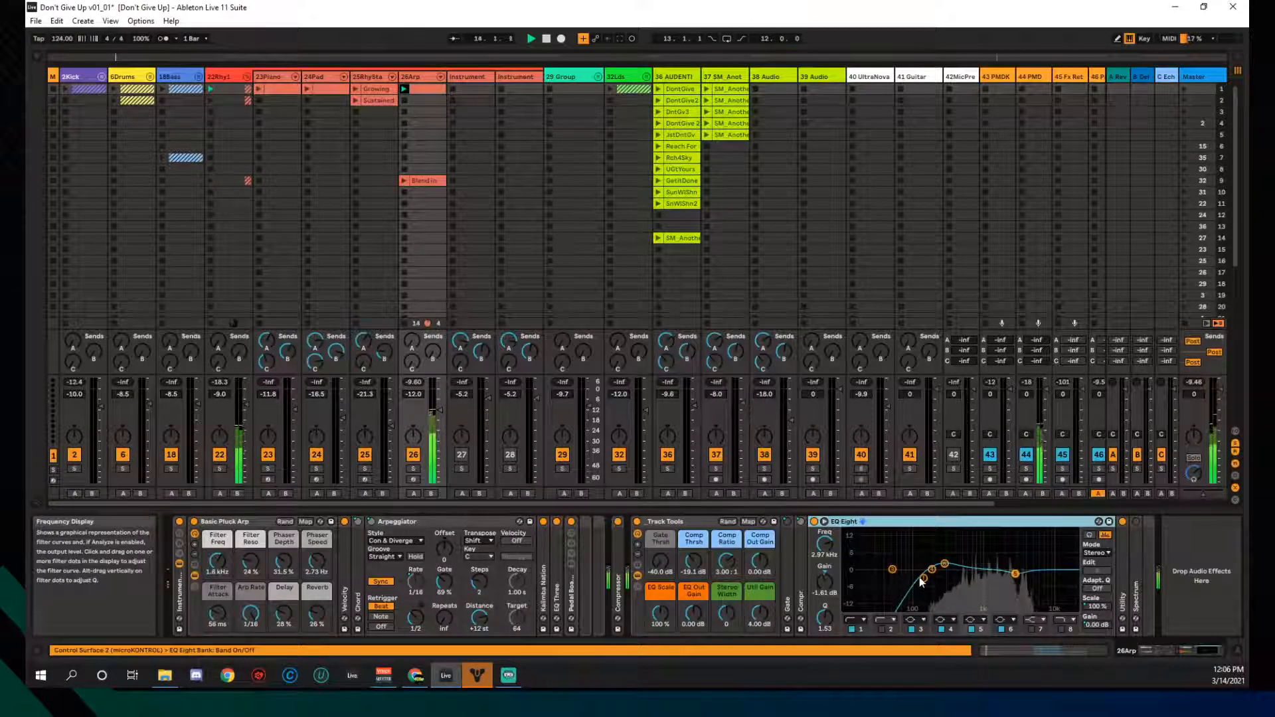
pyautogui.doubleClick(978, 520)
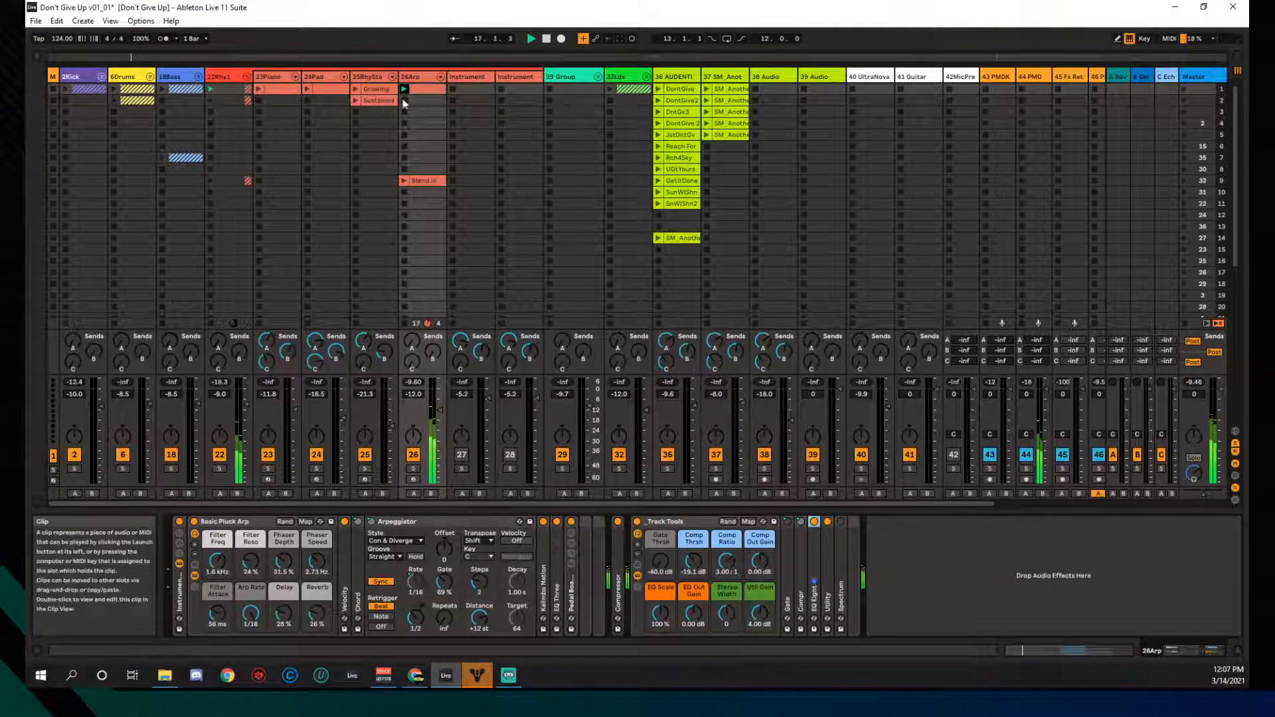
# - Stop the 26Arp clip, launch its Blend In clip, and open it in Clip View
pyautogui.click(403, 182)
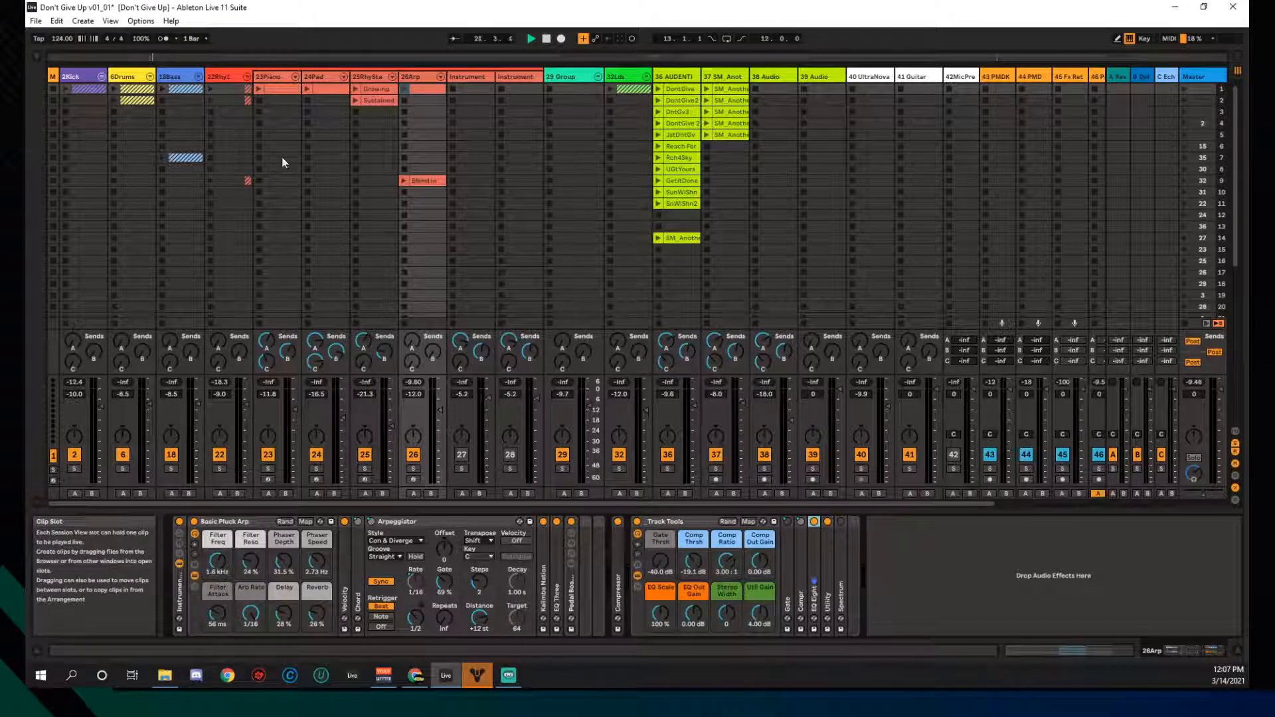
pyautogui.click(406, 181)
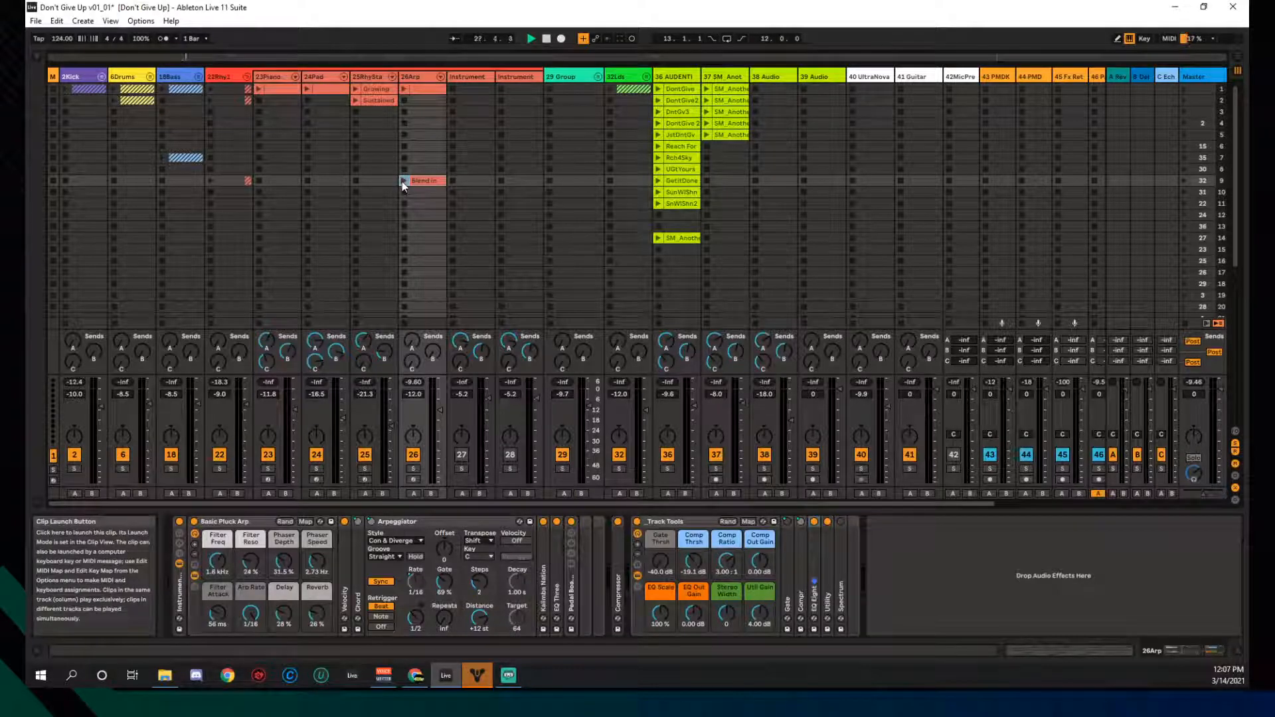
pyautogui.click(401, 181)
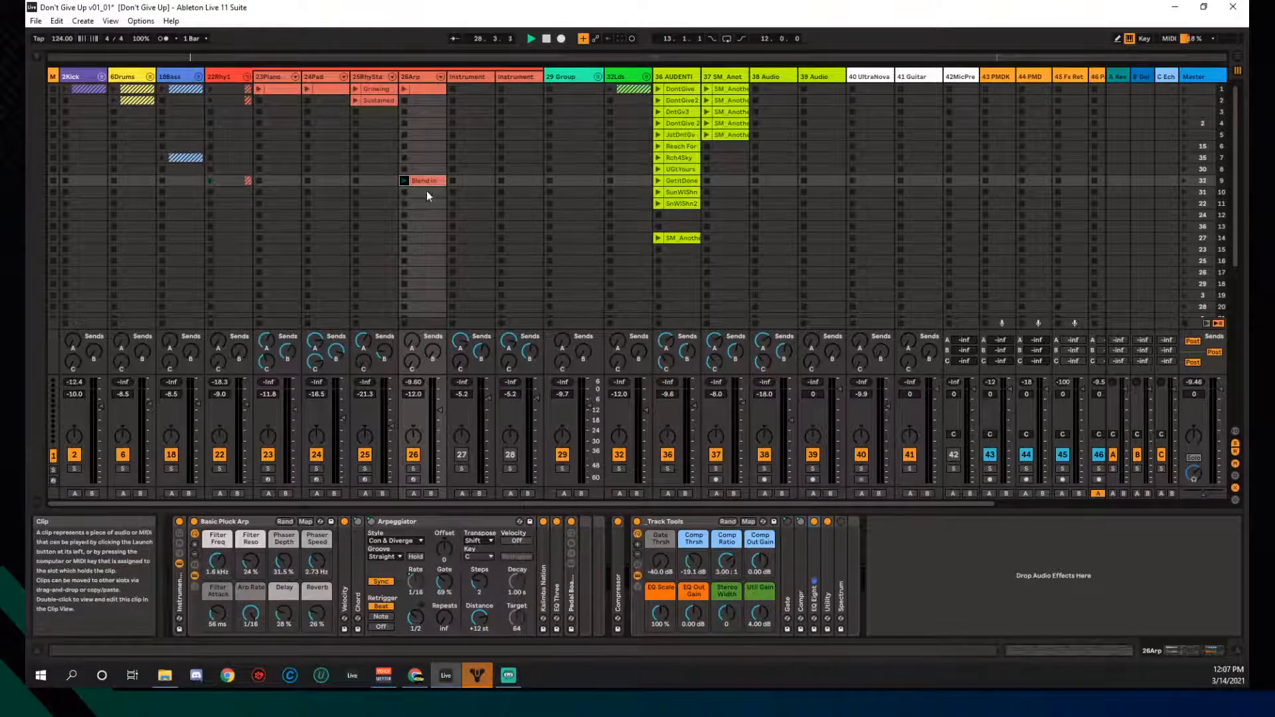
pyautogui.click(431, 181)
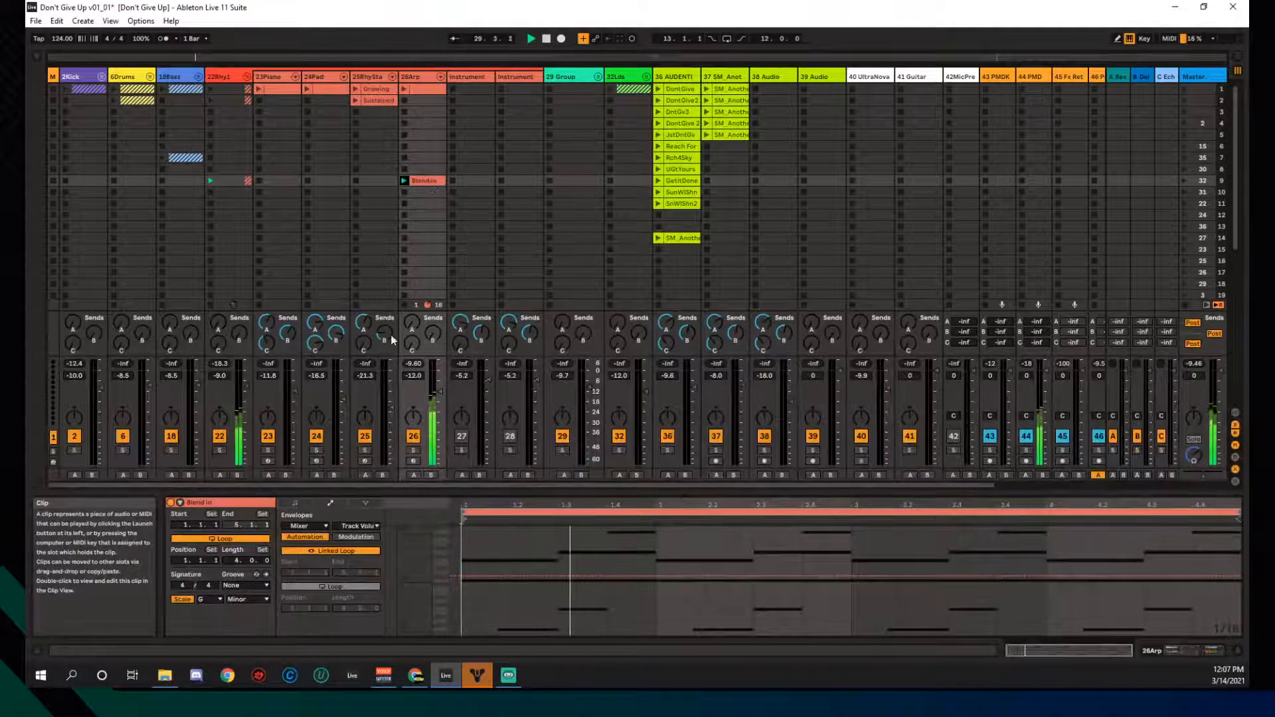
# - View the Blend In clip's Basic Pluck Reverb envelope, then return to the 26Arp device chain
pyautogui.click(358, 526)
pyautogui.click(356, 528)
pyautogui.click(309, 526)
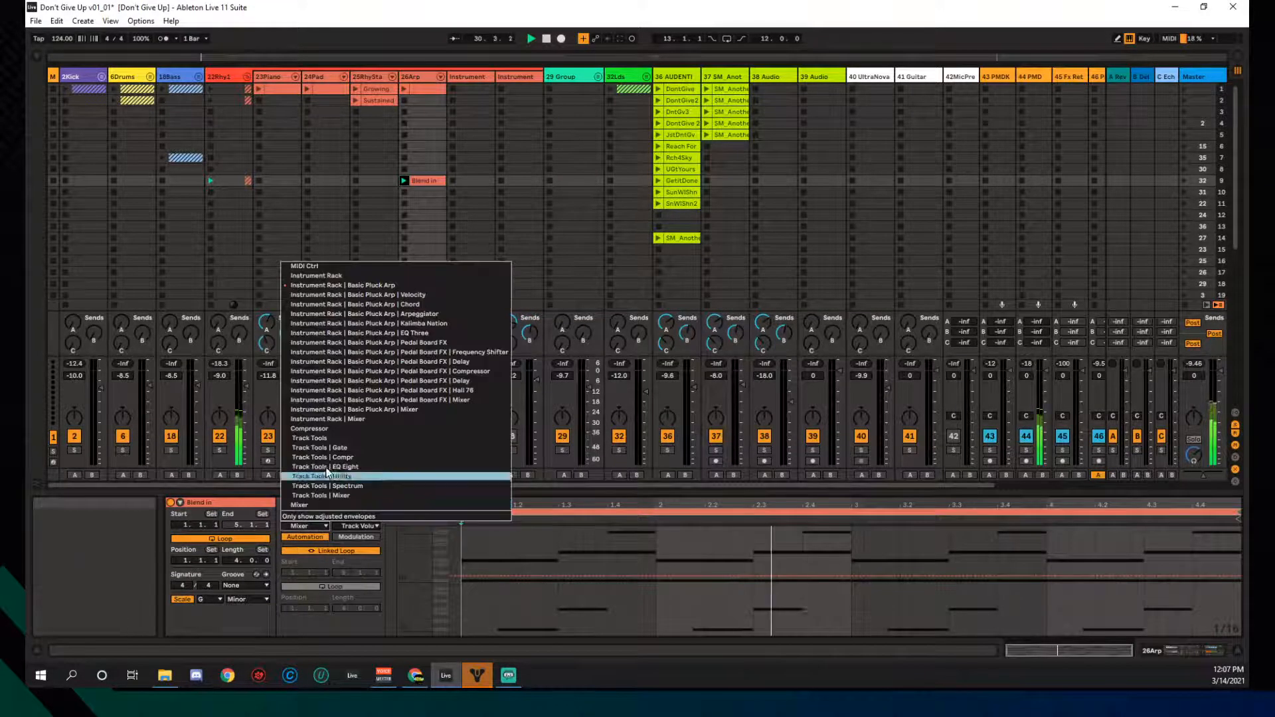
pyautogui.click(341, 287)
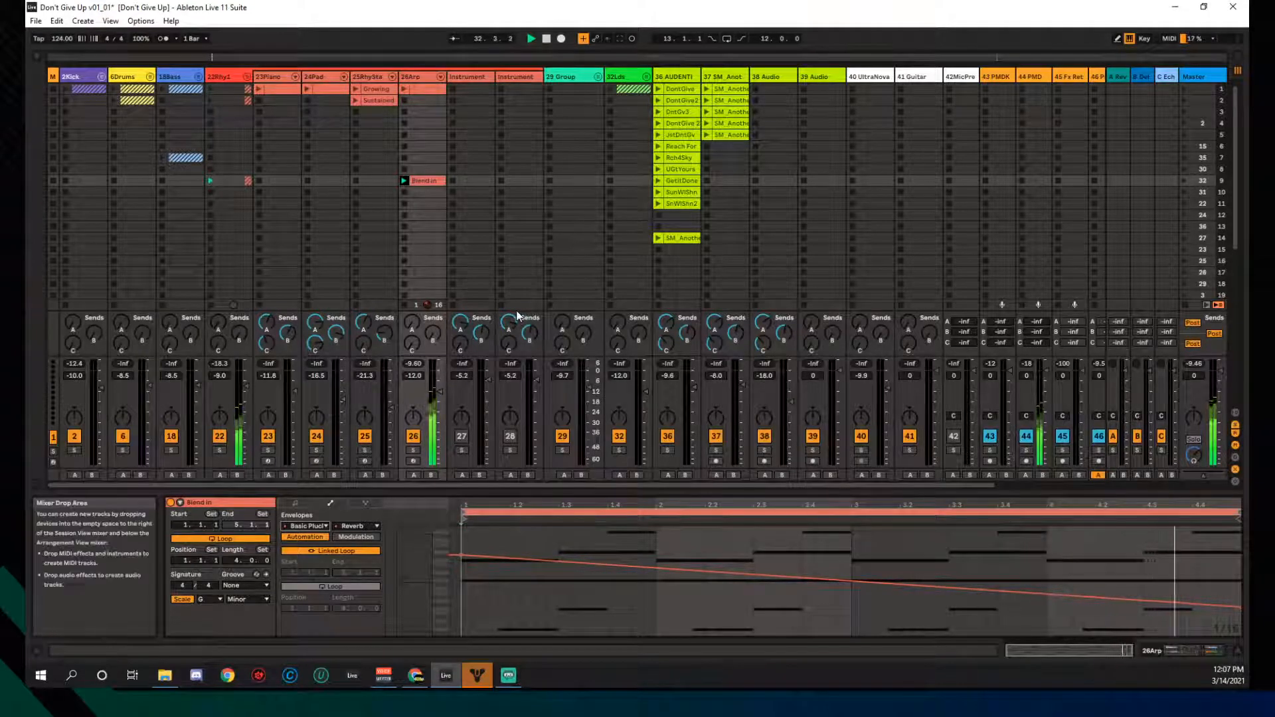
pyautogui.click(424, 77)
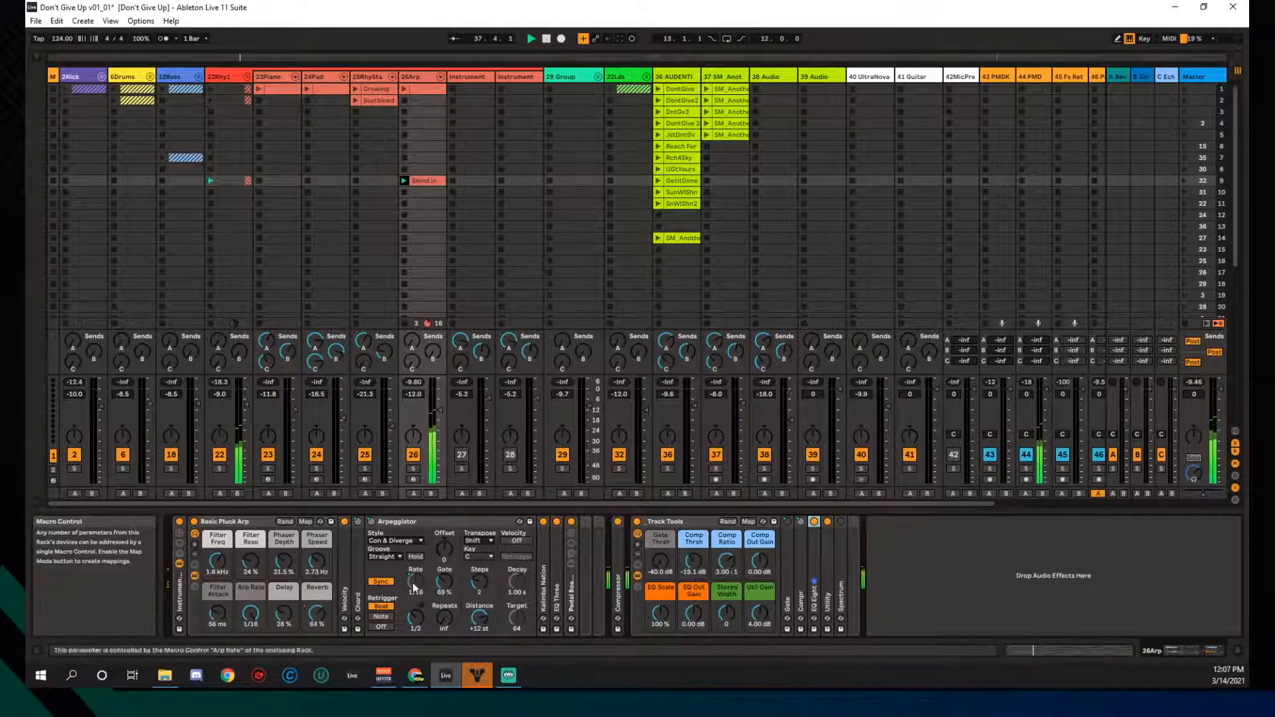
pyautogui.doubleClick(570, 583)
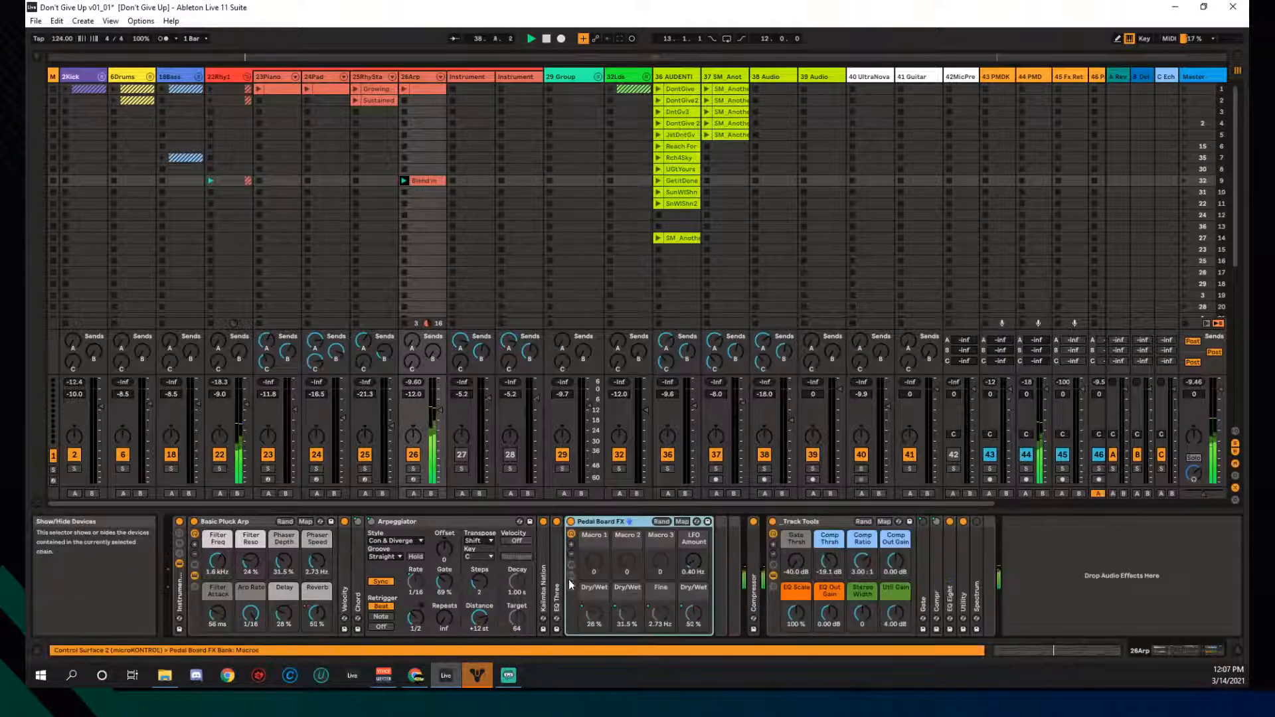
pyautogui.doubleClick(608, 524)
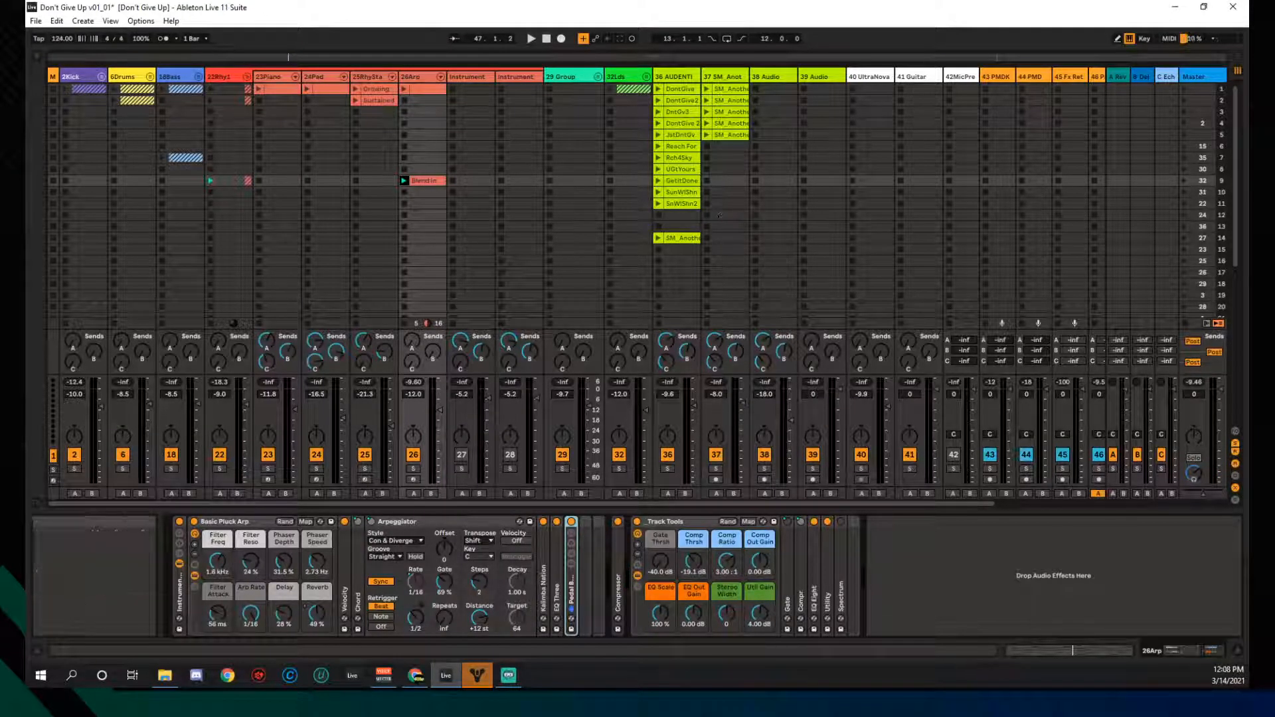
pyautogui.hotkey('alt', 'Tab')
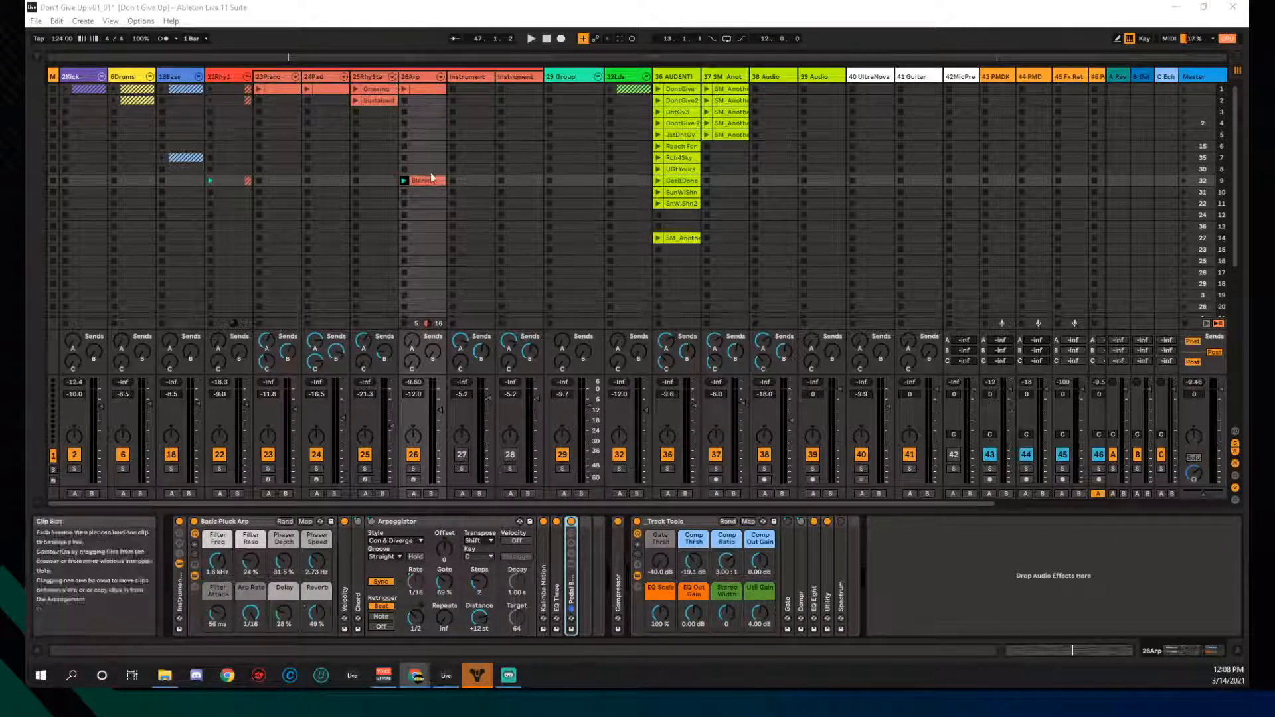
# - While 26Arp plays, set Filter Freq 732 Hz, Gate 50%, Delay 0% and Reverb 12%
pyautogui.click(404, 89)
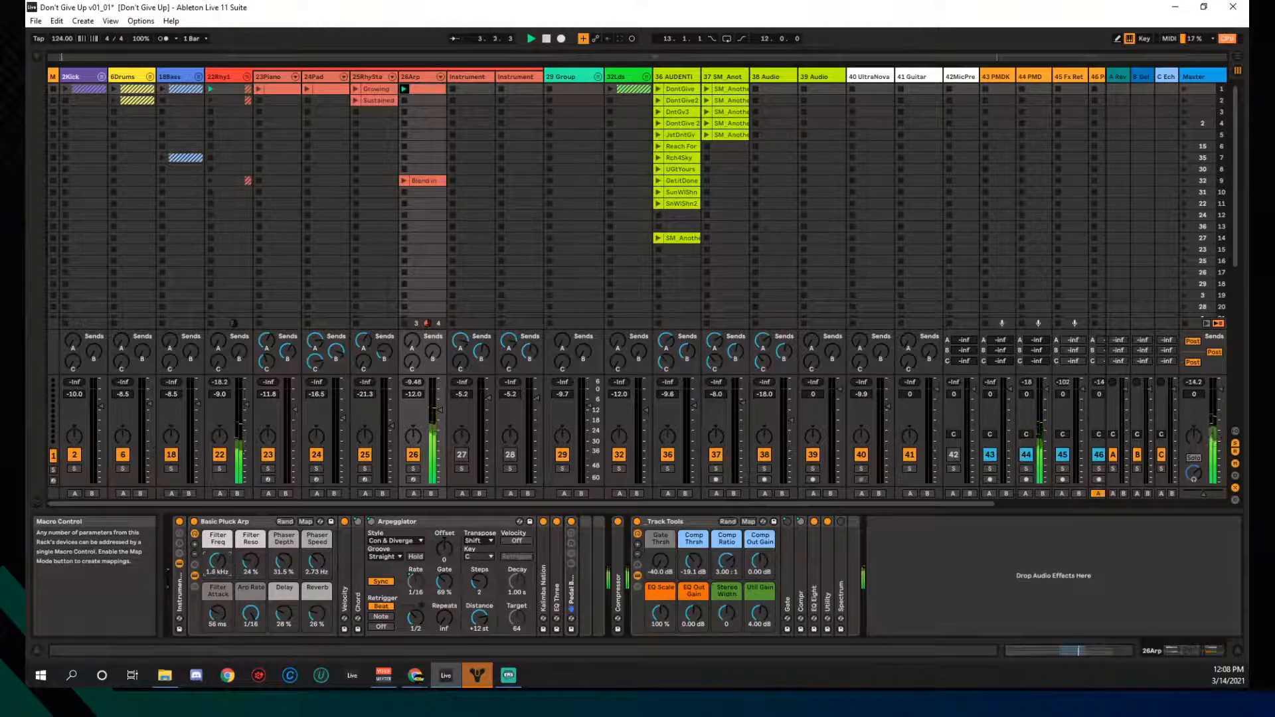
pyautogui.moveTo(210, 570)
pyautogui.mouseDown()
pyautogui.moveTo(210, 604)
pyautogui.moveTo(210, 574)
pyautogui.mouseUp()
pyautogui.moveTo(444, 583)
pyautogui.mouseDown()
pyautogui.moveTo(445, 605)
pyautogui.moveTo(445, 595)
pyautogui.mouseUp()
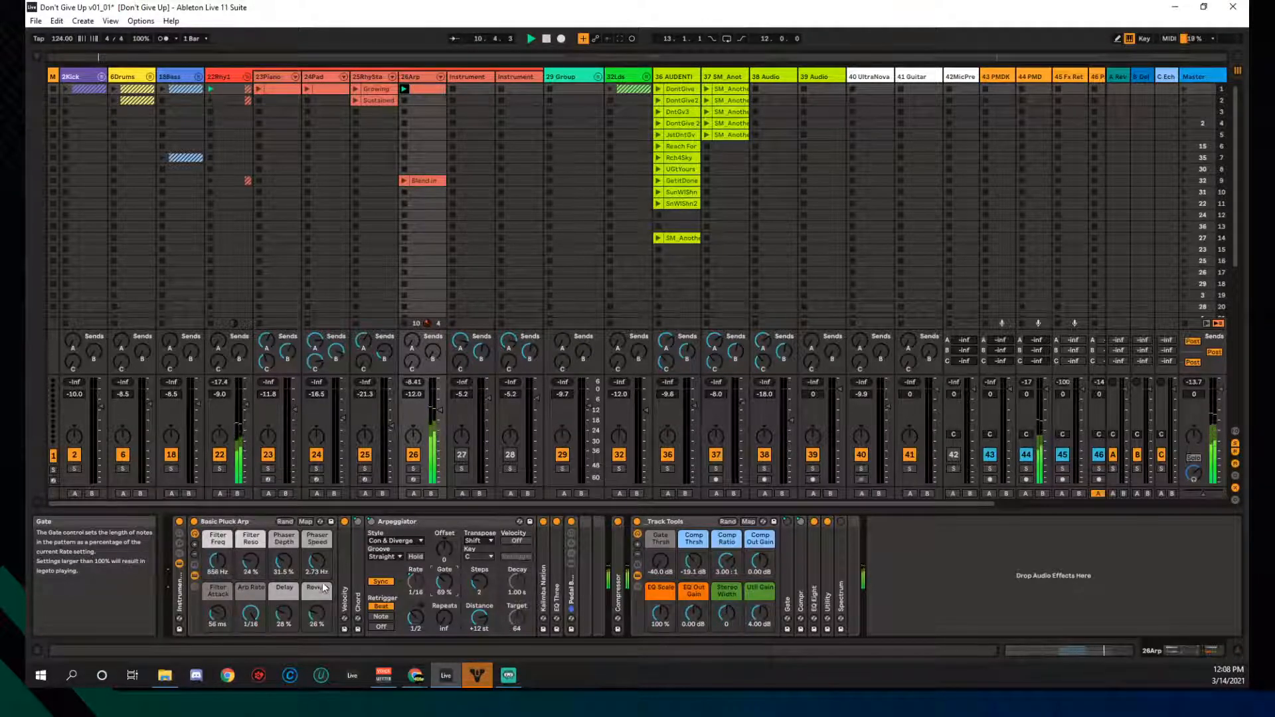
pyautogui.moveTo(285, 615); pyautogui.dragTo(318, 637)
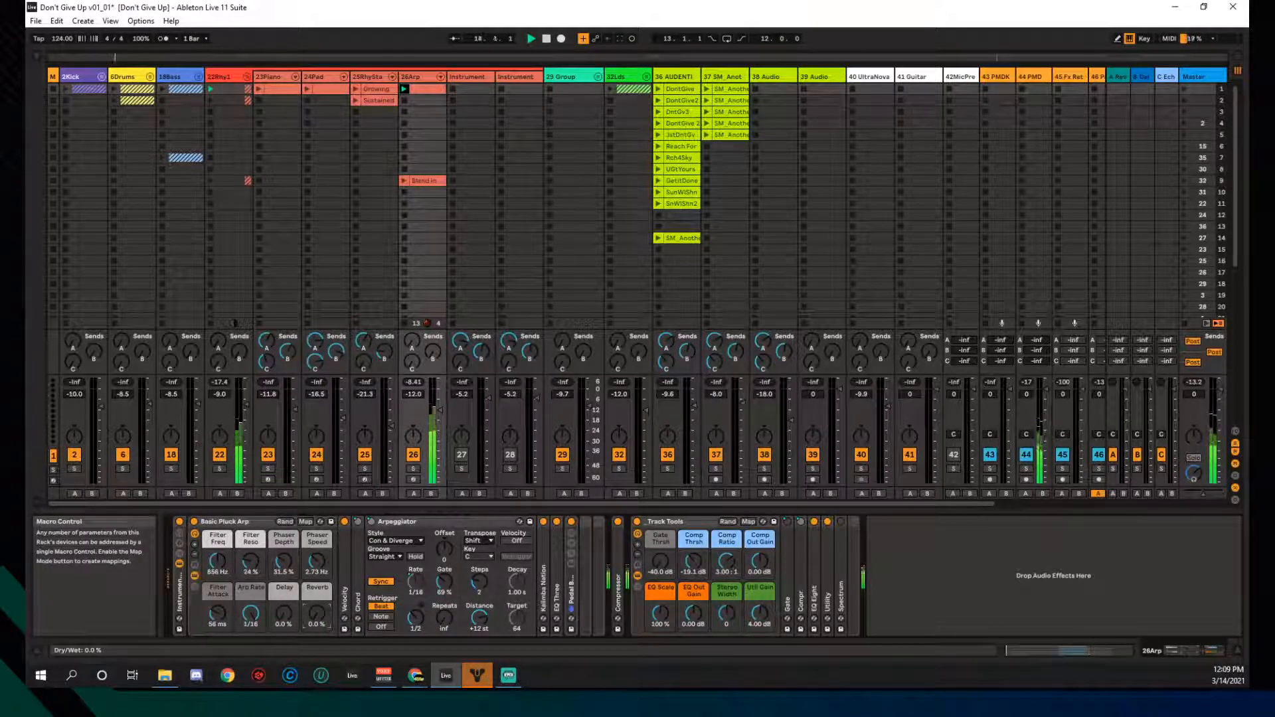
pyautogui.moveTo(318, 615); pyautogui.dragTo(283, 610)
# - Stop the 26Arp clip and launch the first 24Pad clip
pyautogui.click(405, 229)
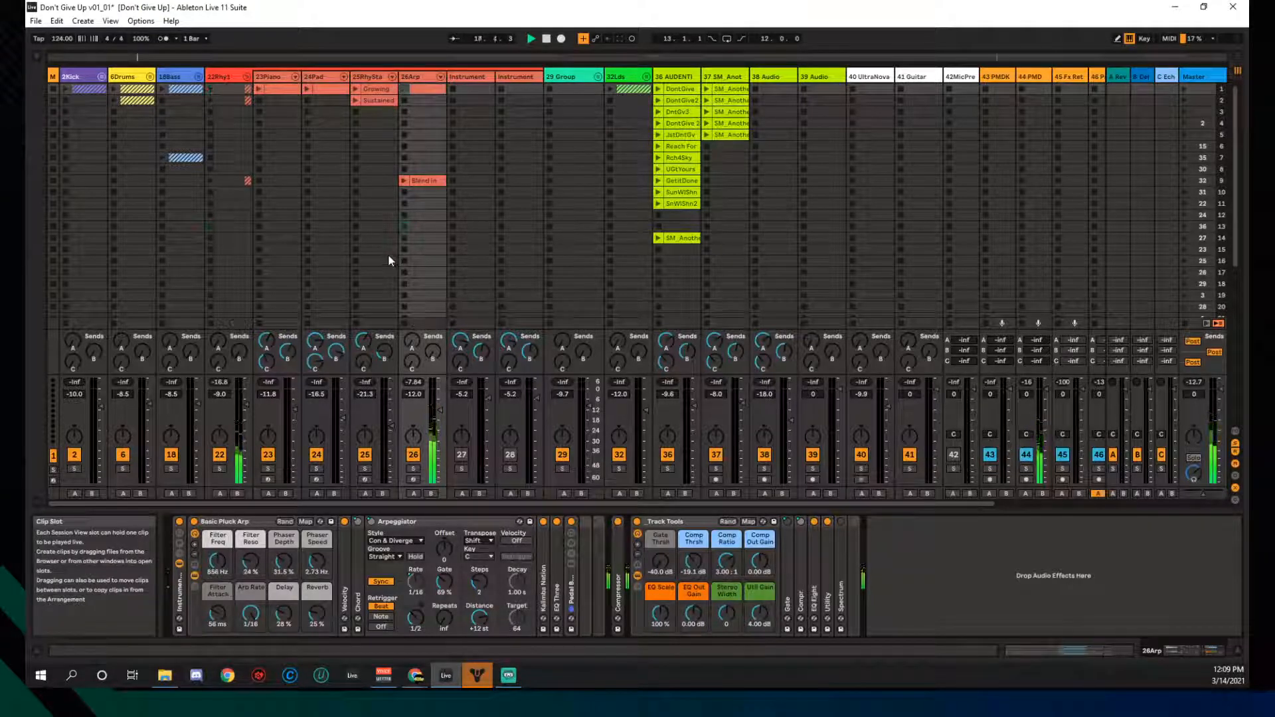
pyautogui.click(325, 78)
pyautogui.click(310, 88)
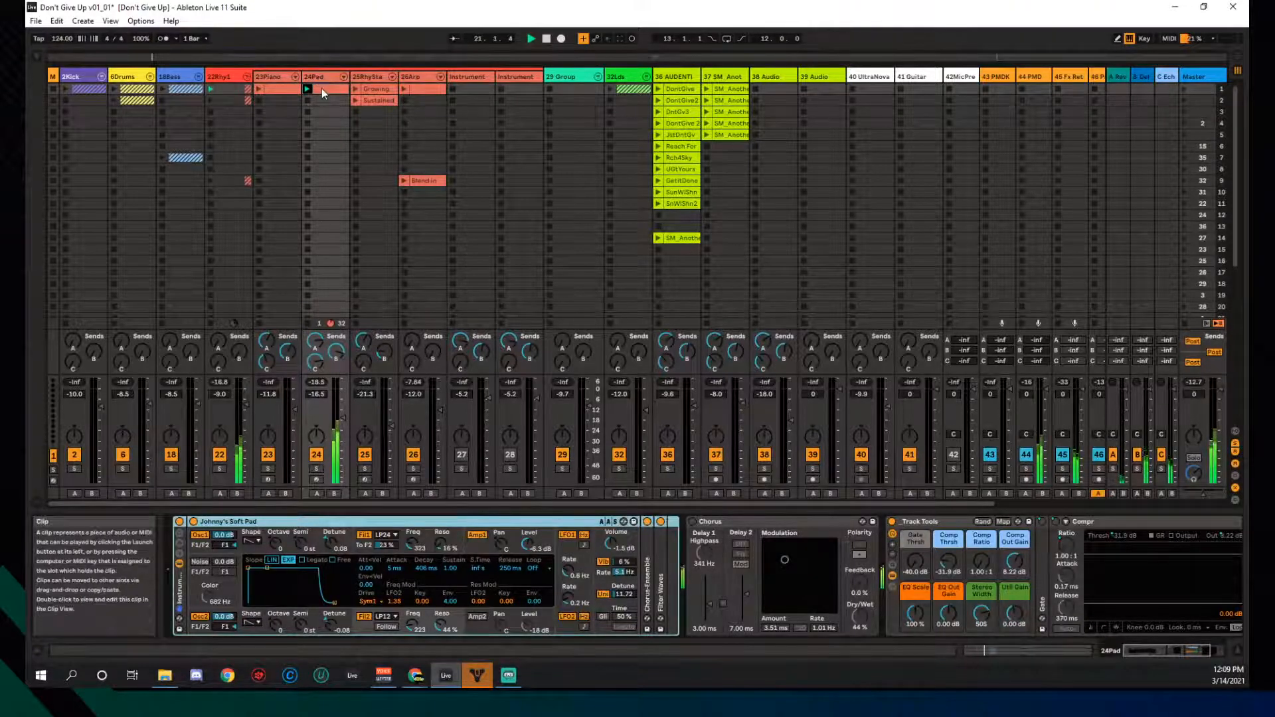
# - Remove the Chorus device from the 24Pad chain after inspecting Chorus-Ensemble
pyautogui.click(322, 89)
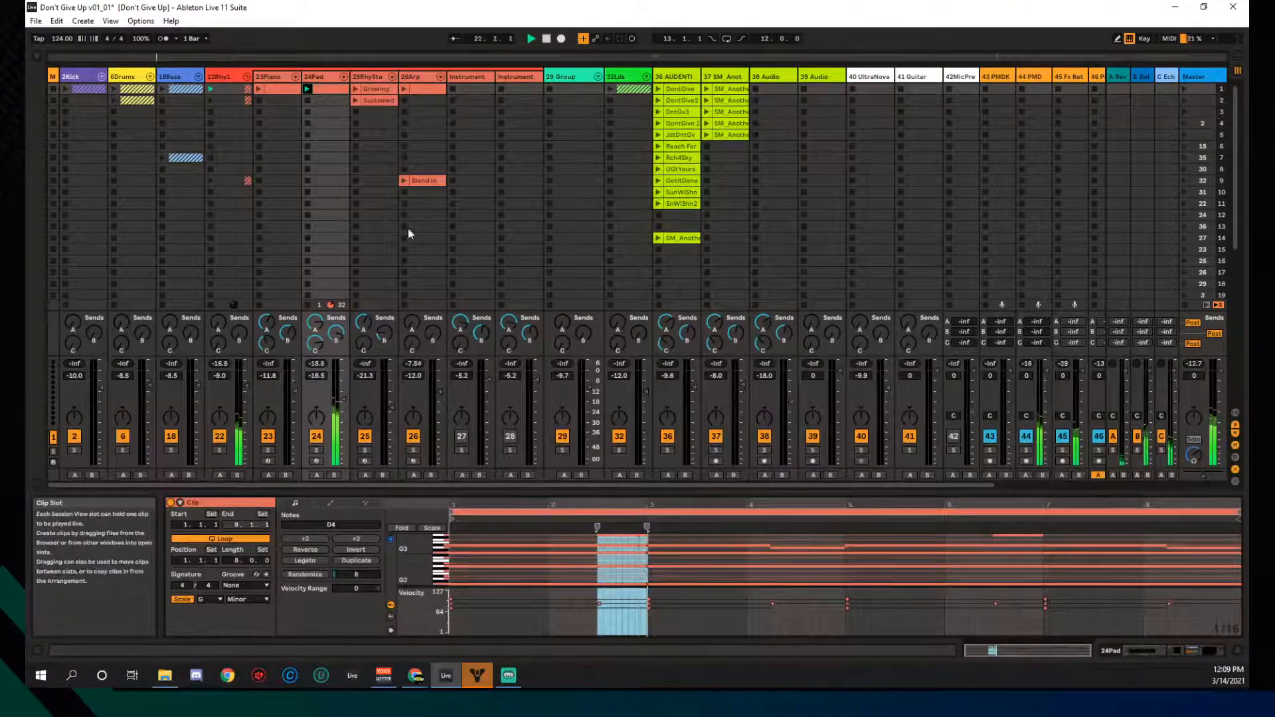
pyautogui.click(329, 79)
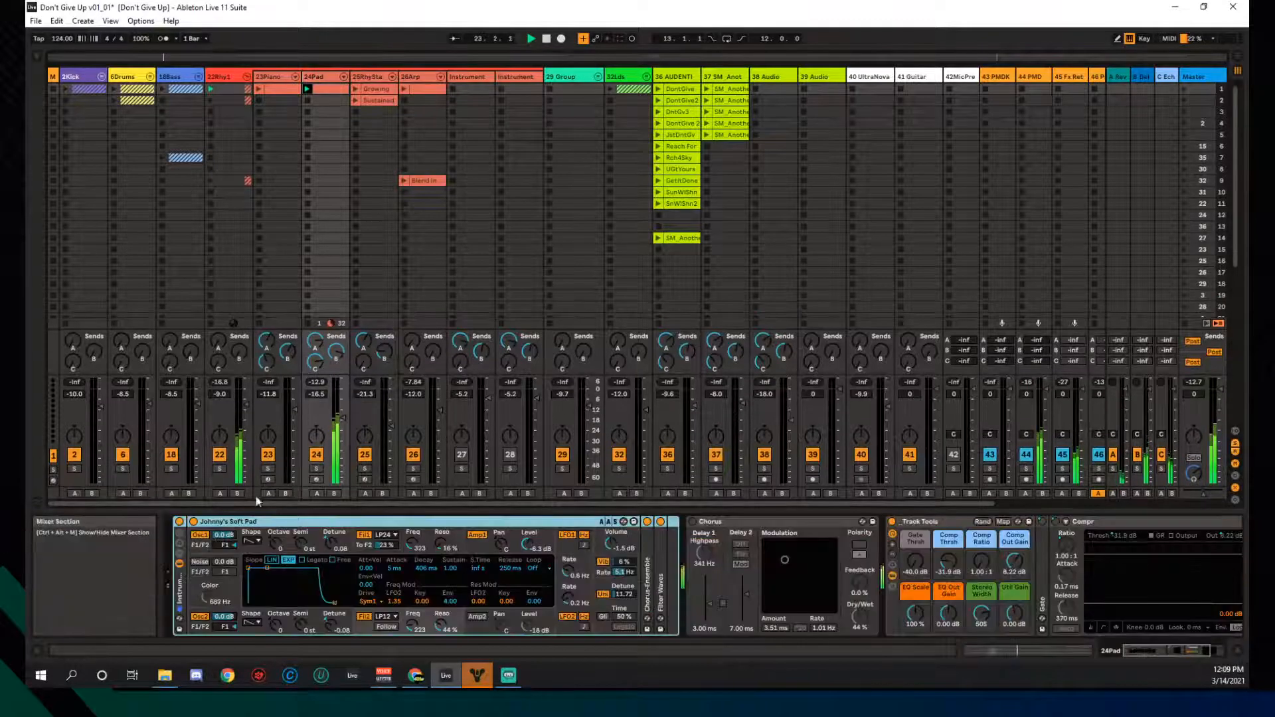
pyautogui.click(252, 526)
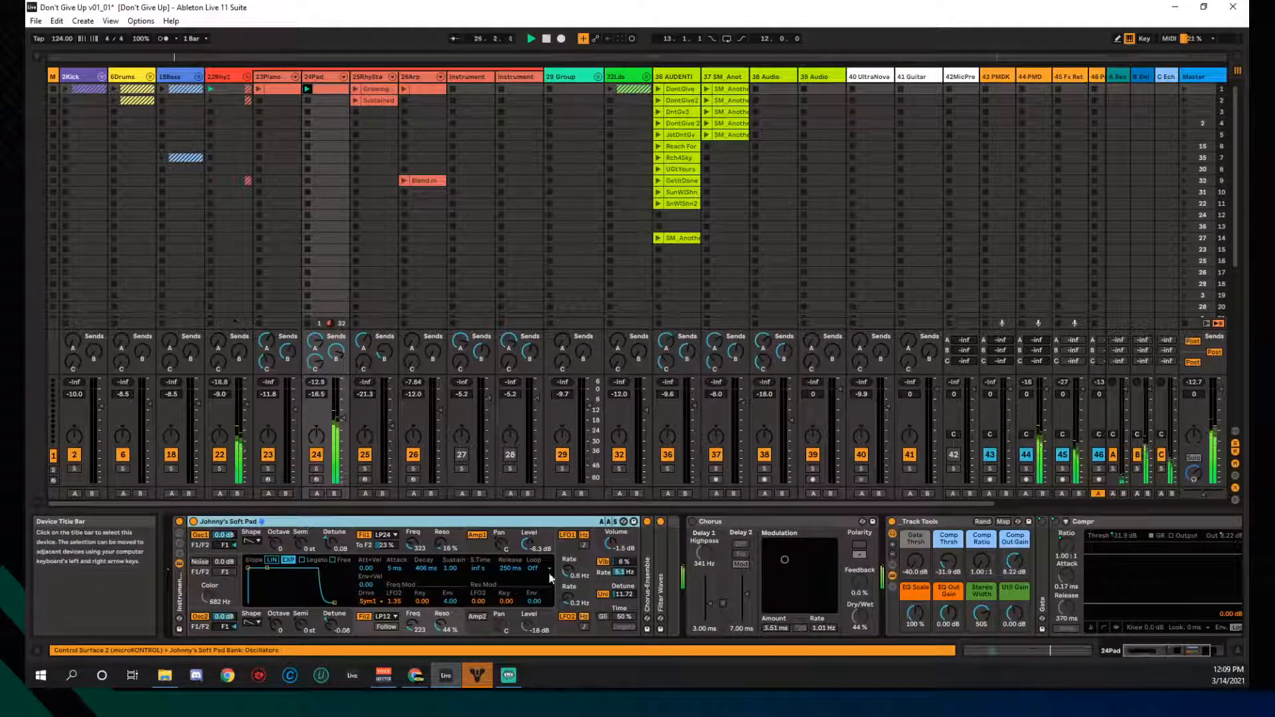
pyautogui.doubleClick(648, 571)
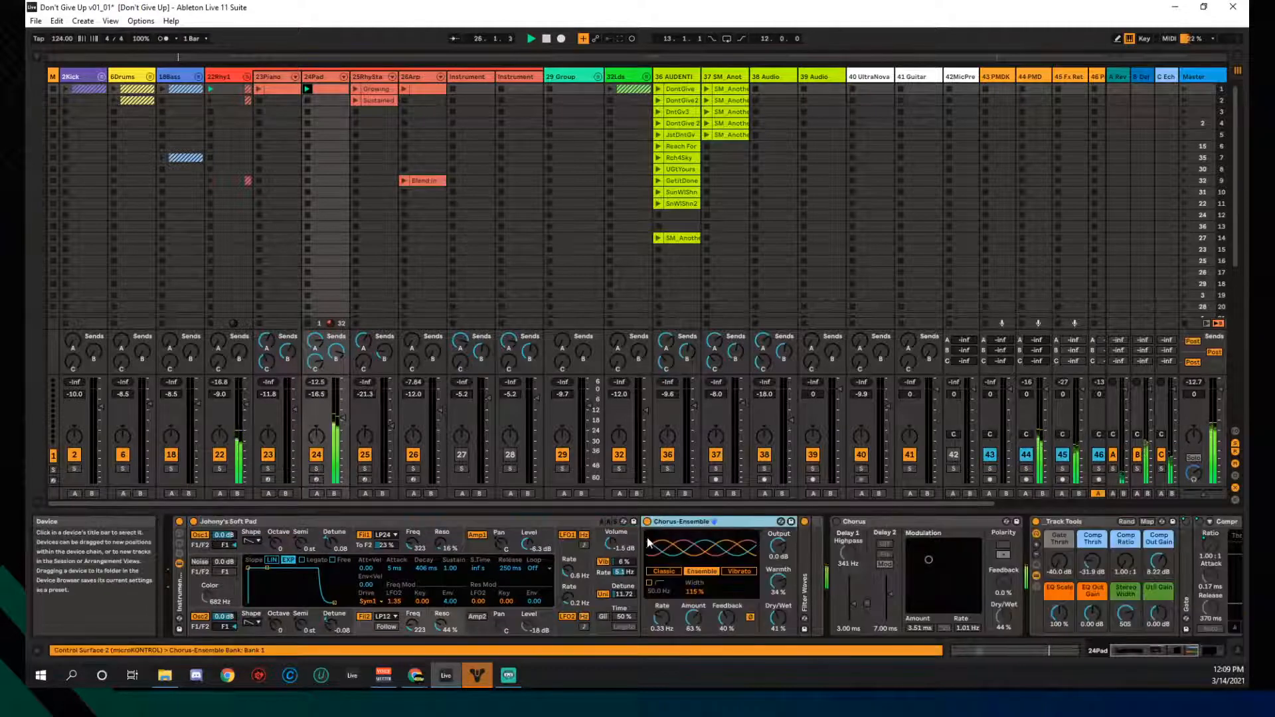
pyautogui.doubleClick(694, 520)
pyautogui.click(750, 523)
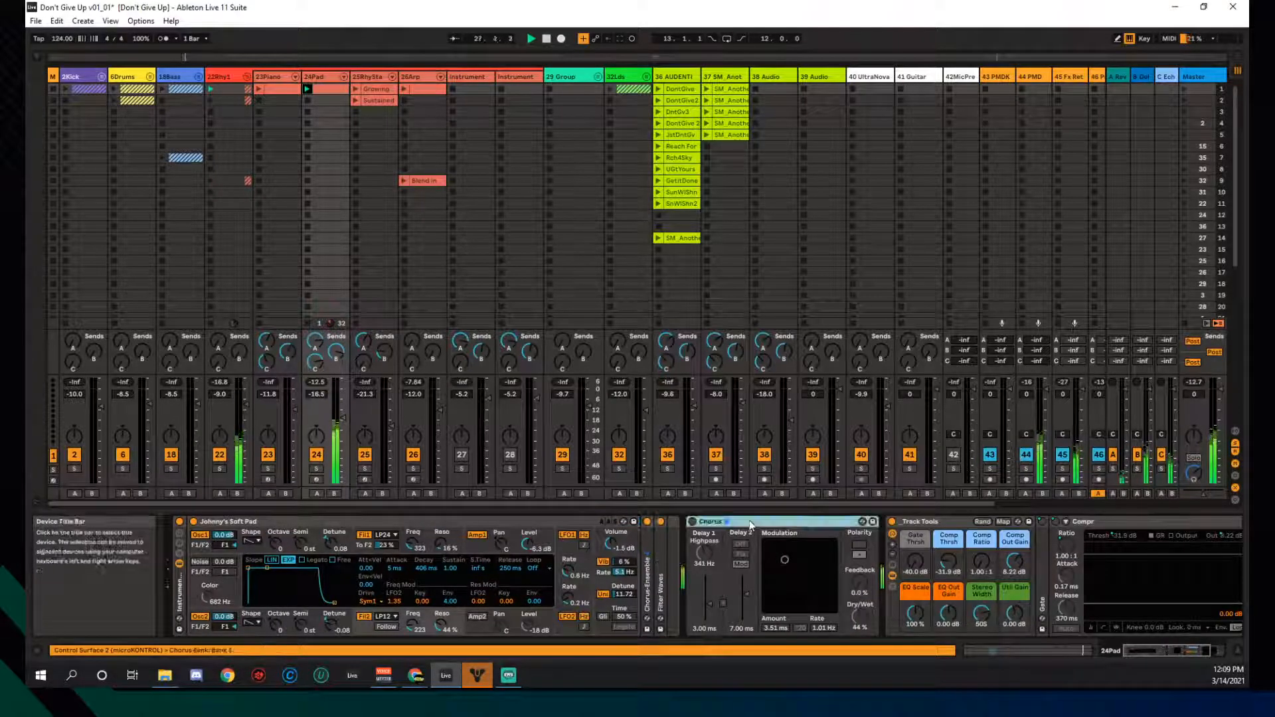
pyautogui.press('Delete')
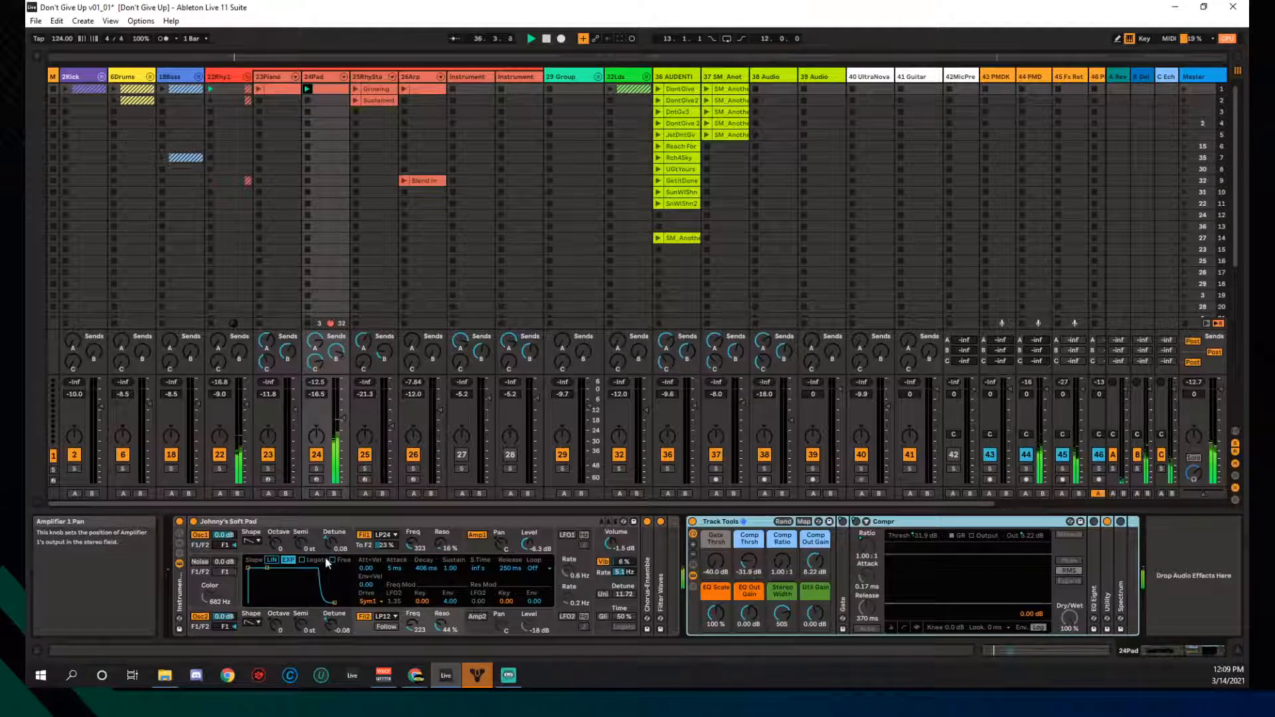
# - Enable unison with detune about 14.84, switch on LFO1 and LFO2, then open the pad clip
pyautogui.click(601, 594)
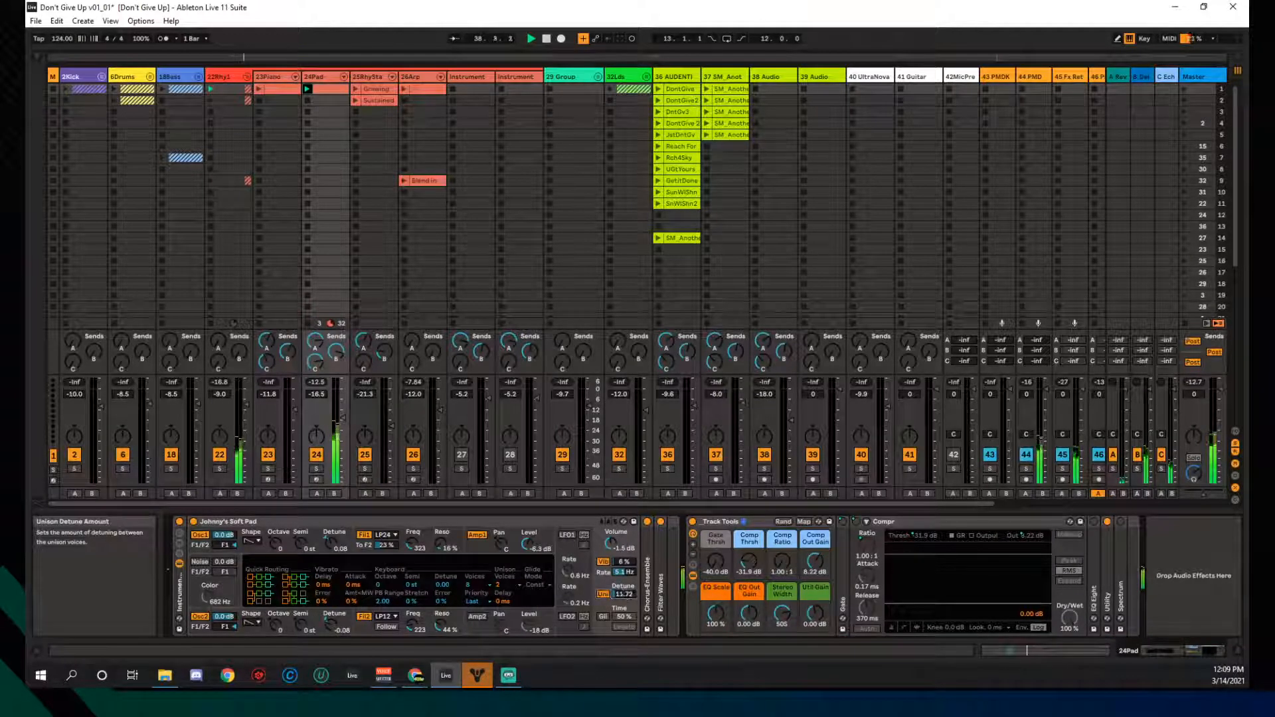
pyautogui.moveTo(624, 594); pyautogui.dragTo(624, 588)
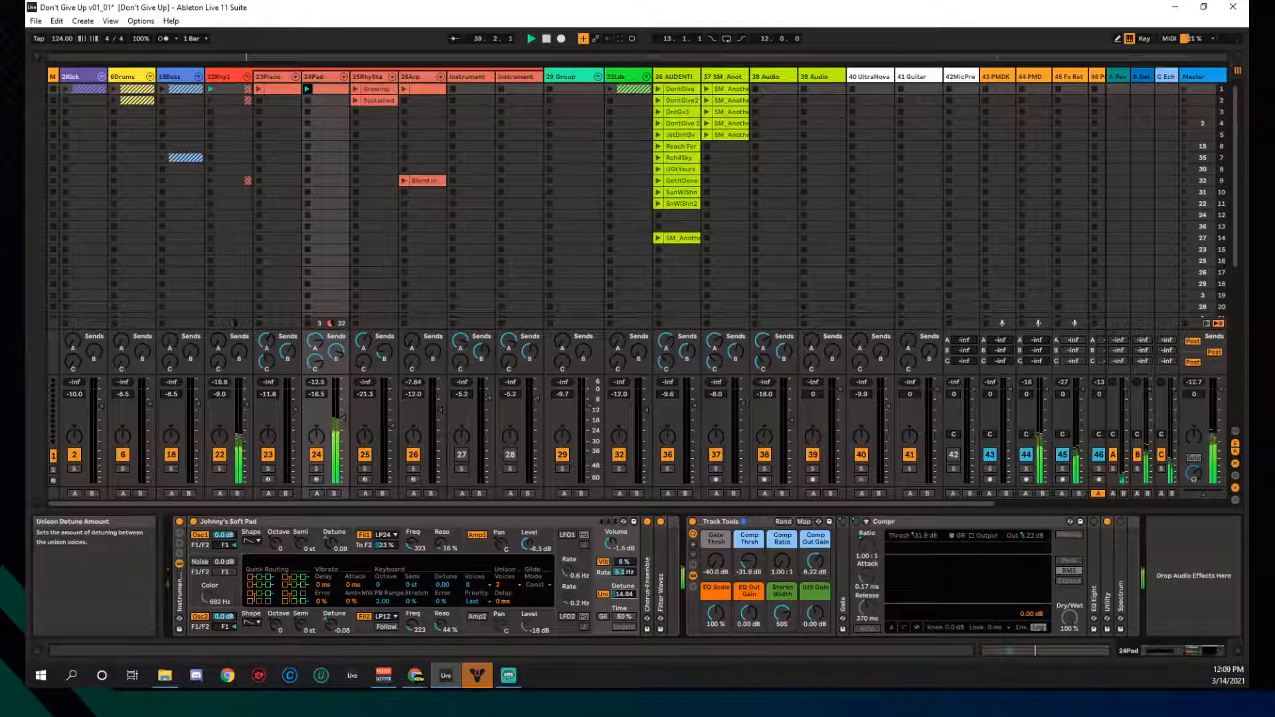
pyautogui.click(569, 540)
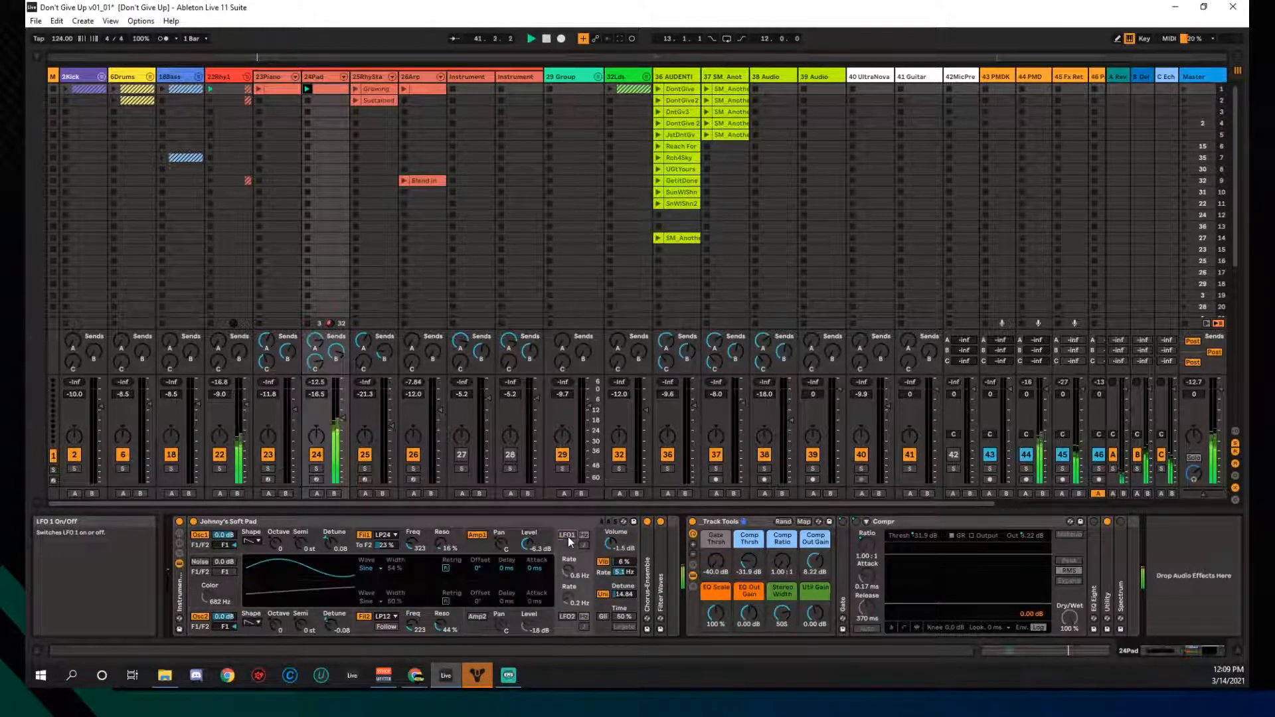
pyautogui.click(567, 616)
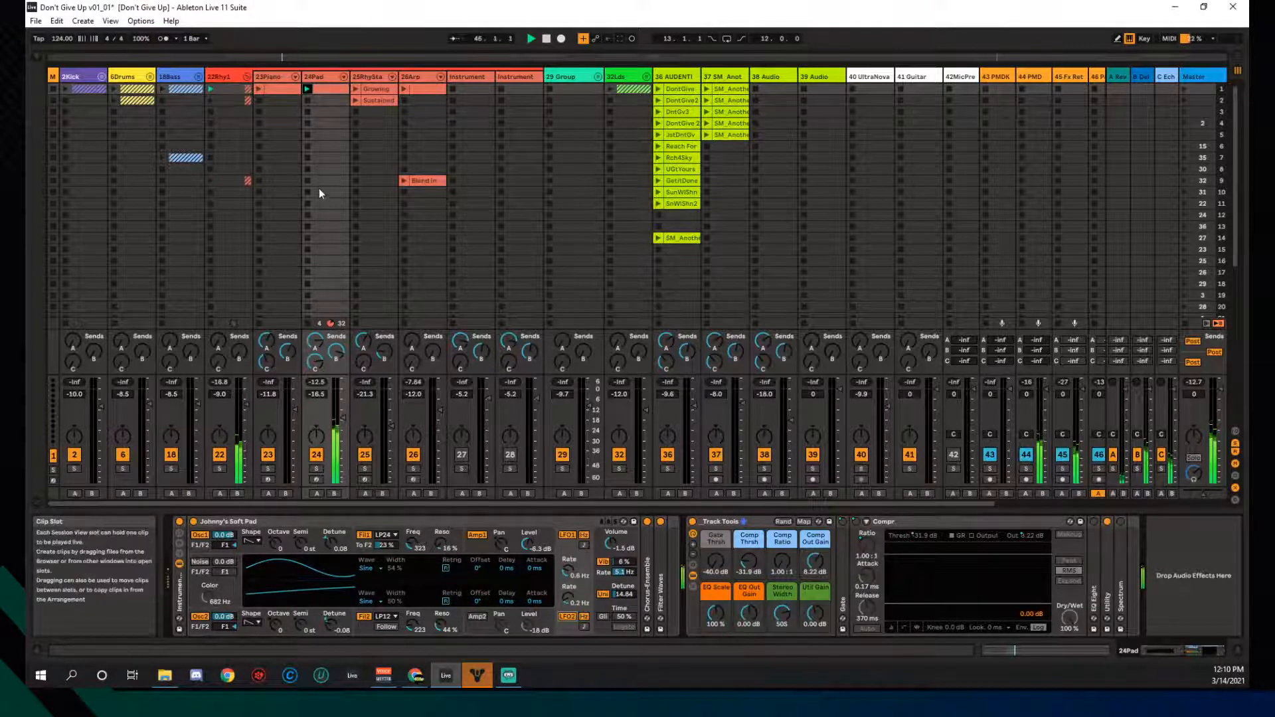
pyautogui.click(331, 90)
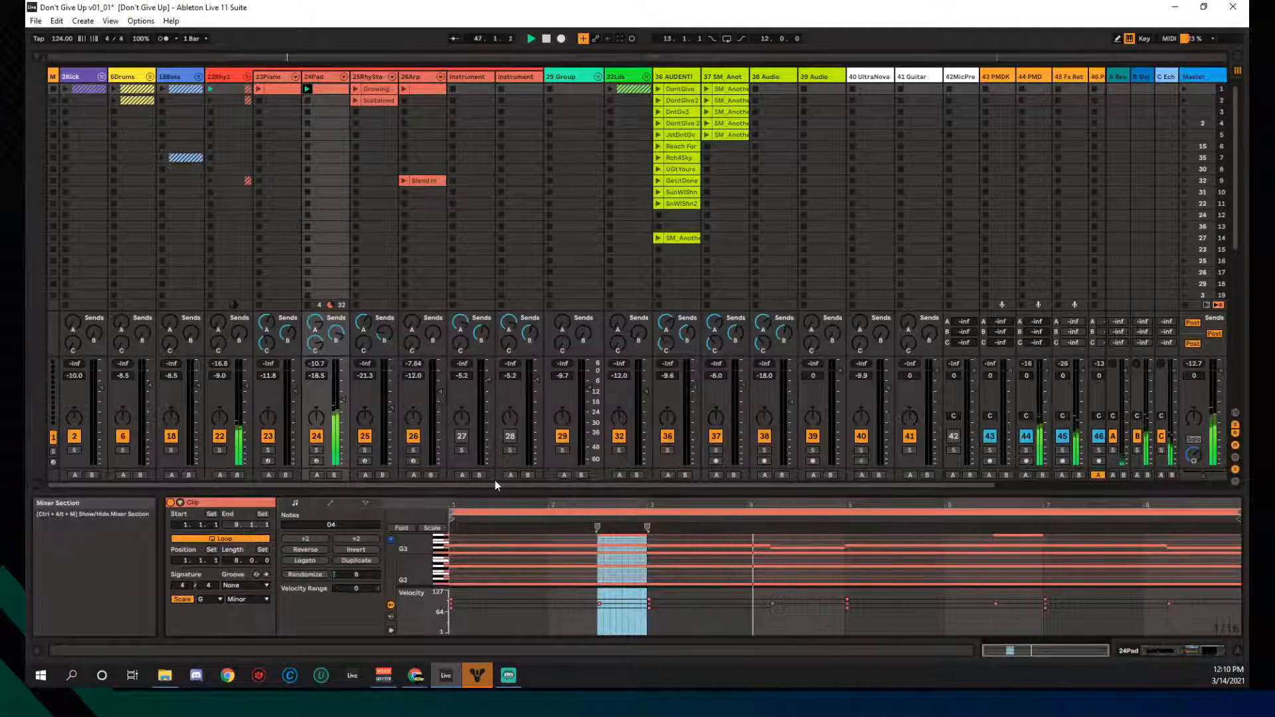
# - Enlarge the note editor, fit the pad's key range, and give all notes velocity range -18
pyautogui.moveTo(495, 491); pyautogui.dragTo(495, 293)
pyautogui.click(872, 450)
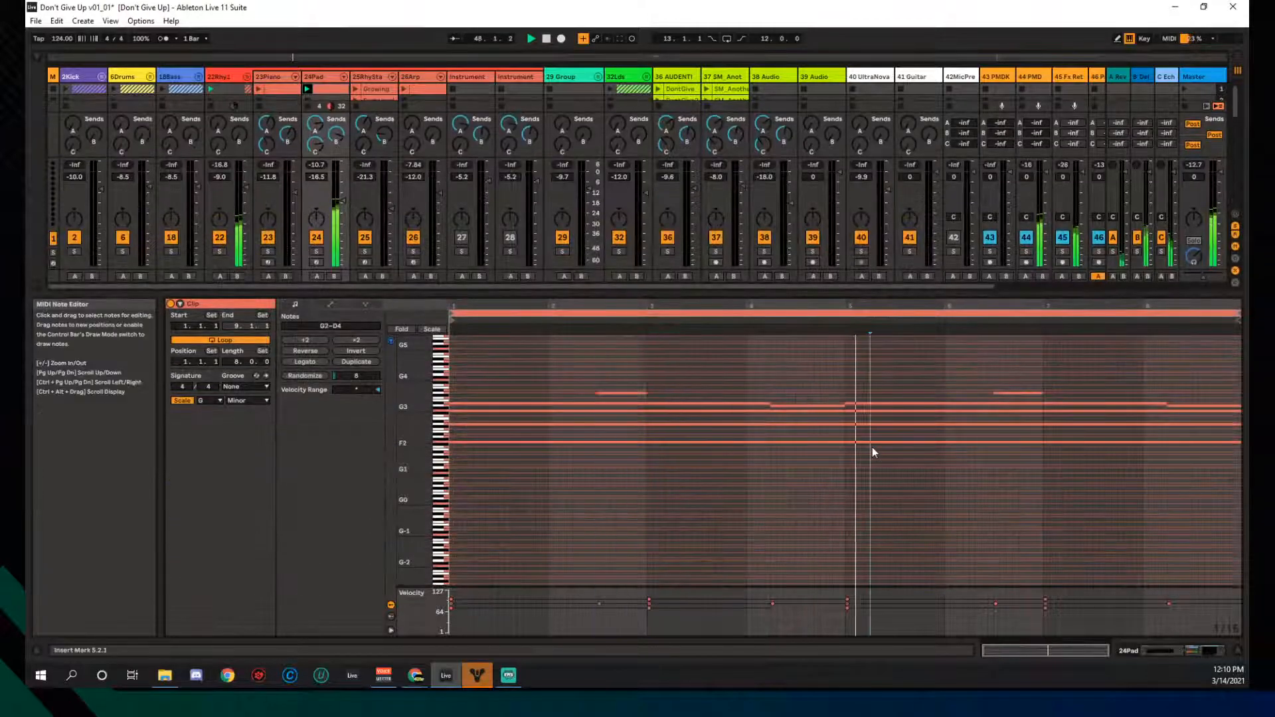
pyautogui.doubleClick(415, 410)
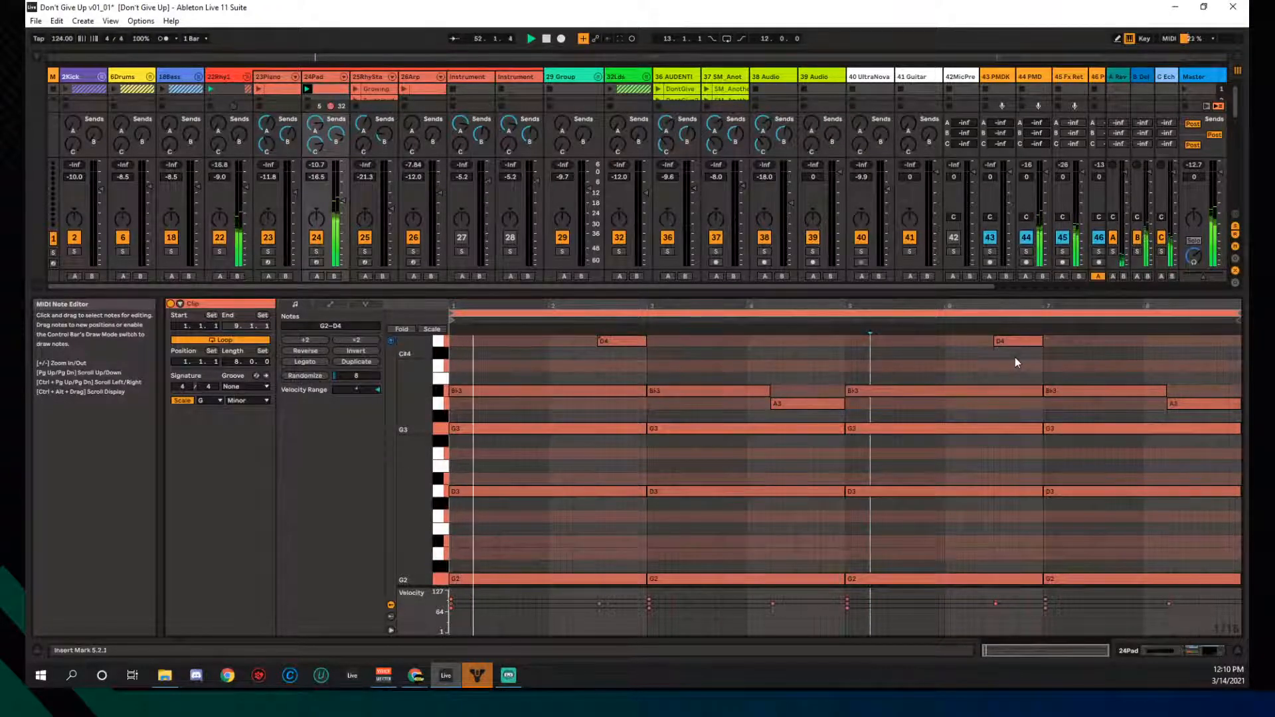
pyautogui.click(947, 373)
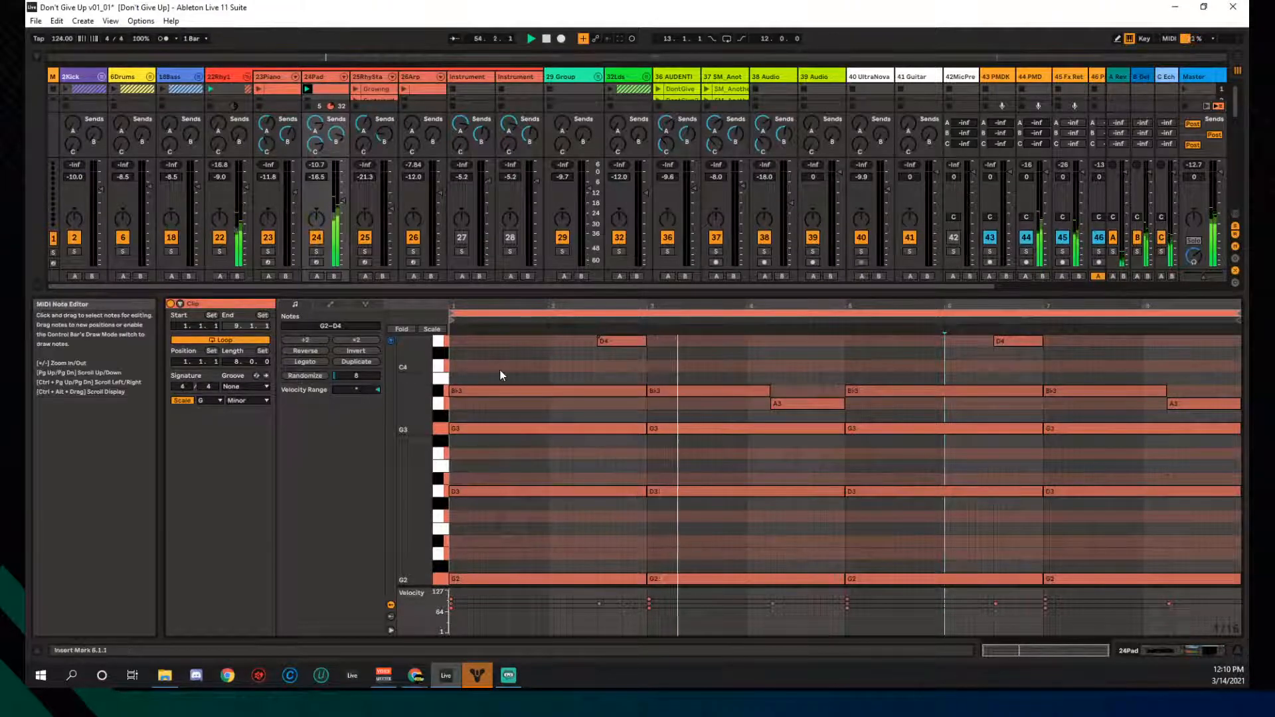
pyautogui.hotkey('ctrl', 'a')
pyautogui.click(357, 388)
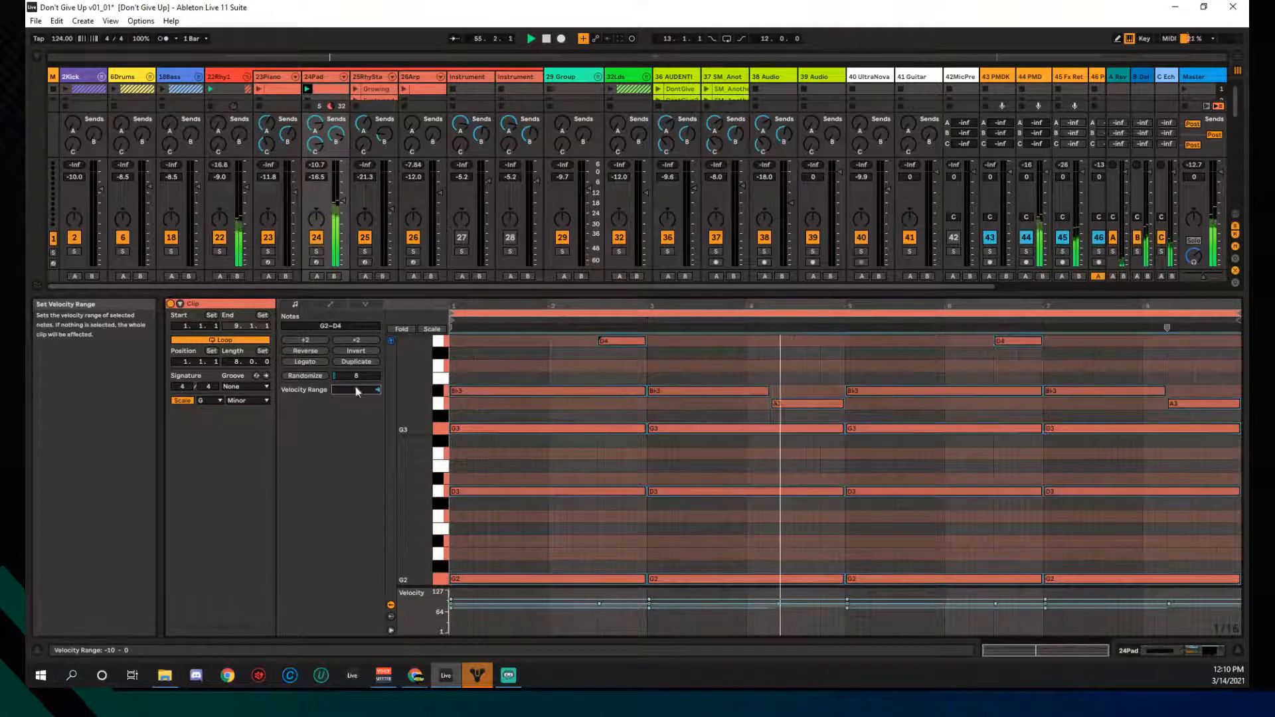
pyautogui.moveTo(356, 390); pyautogui.dragTo(356, 401)
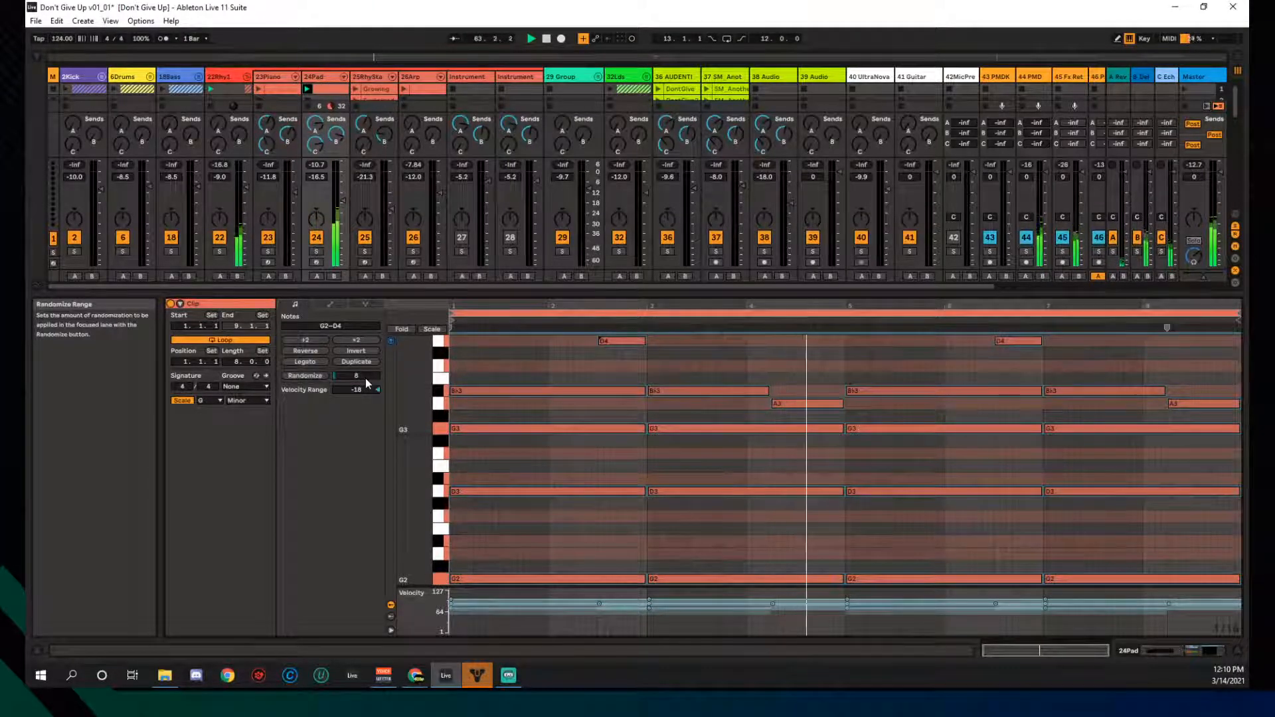
# - Deselect the notes and shrink the note editor back to reveal the clip grid
pyautogui.click(568, 375)
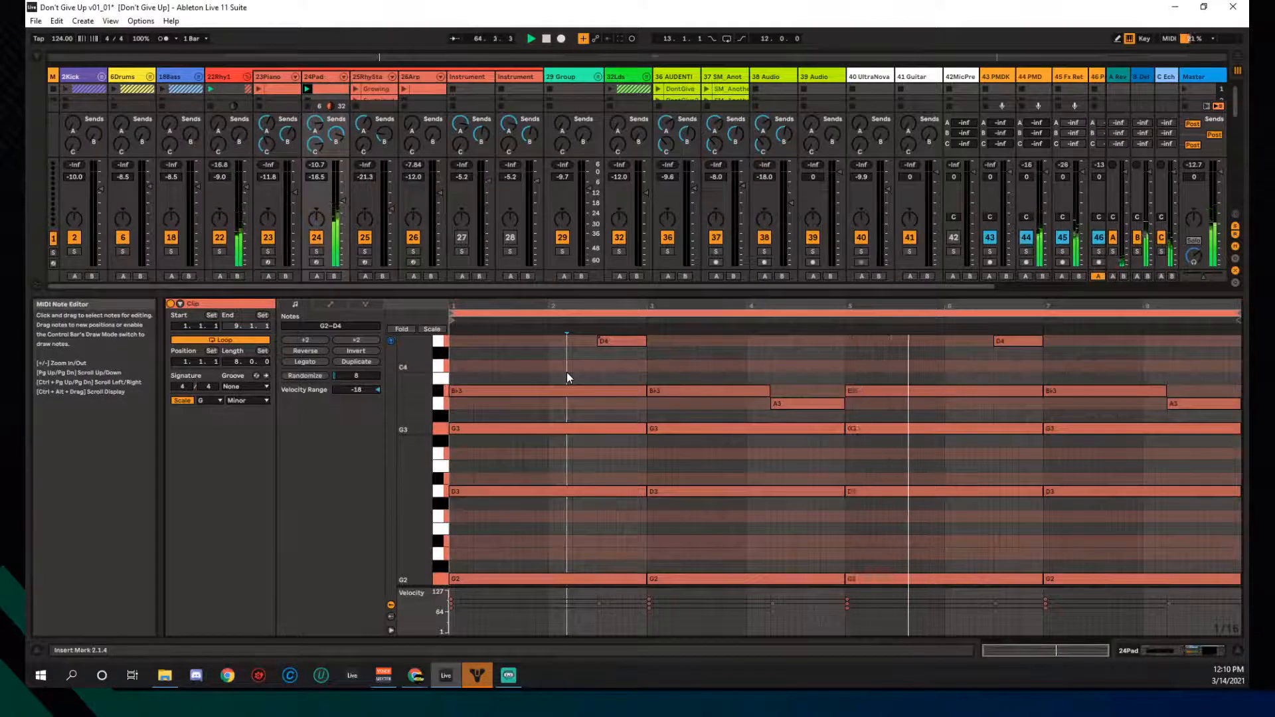
pyautogui.hotkey('ctrl', 'a')
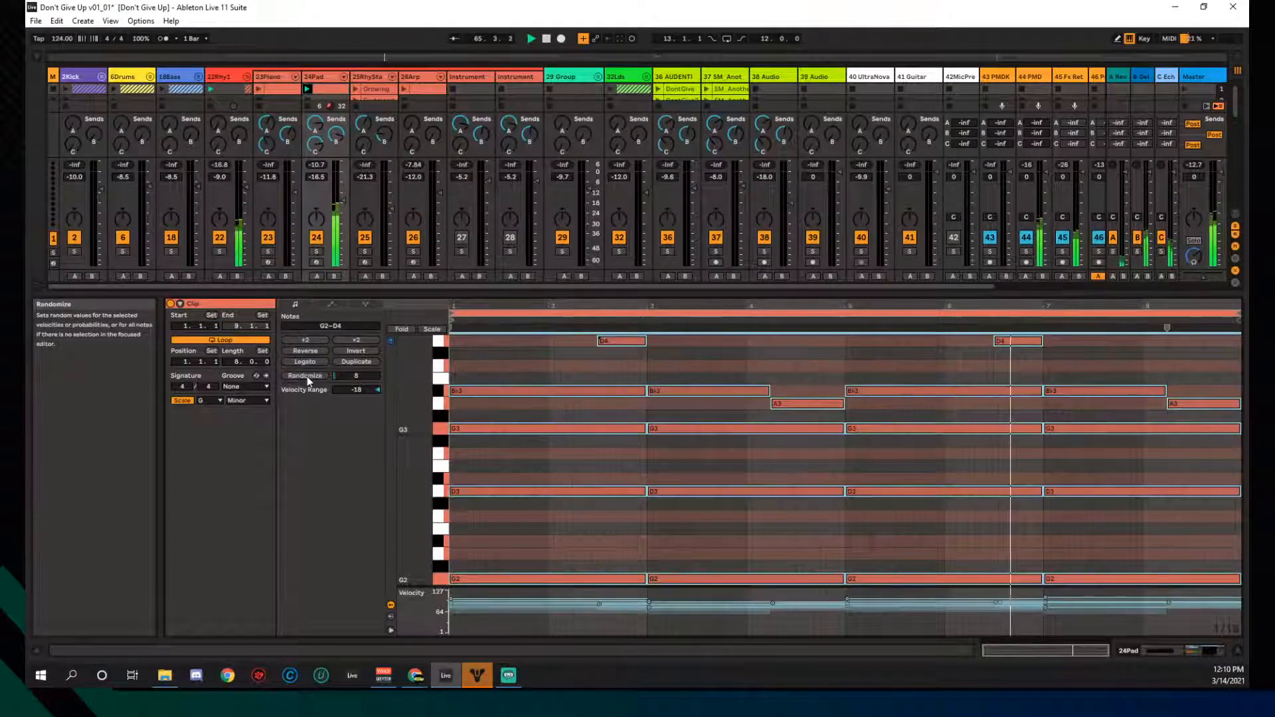
pyautogui.click(528, 367)
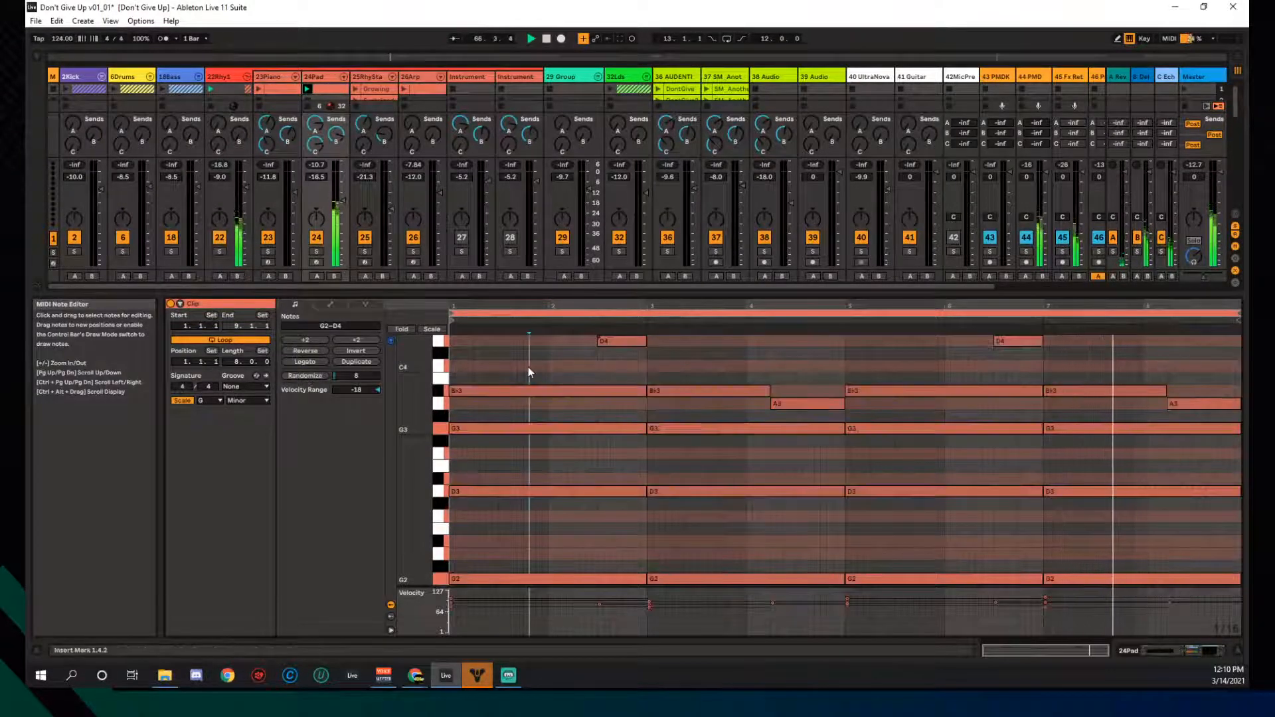
pyautogui.moveTo(532, 294); pyautogui.dragTo(525, 477)
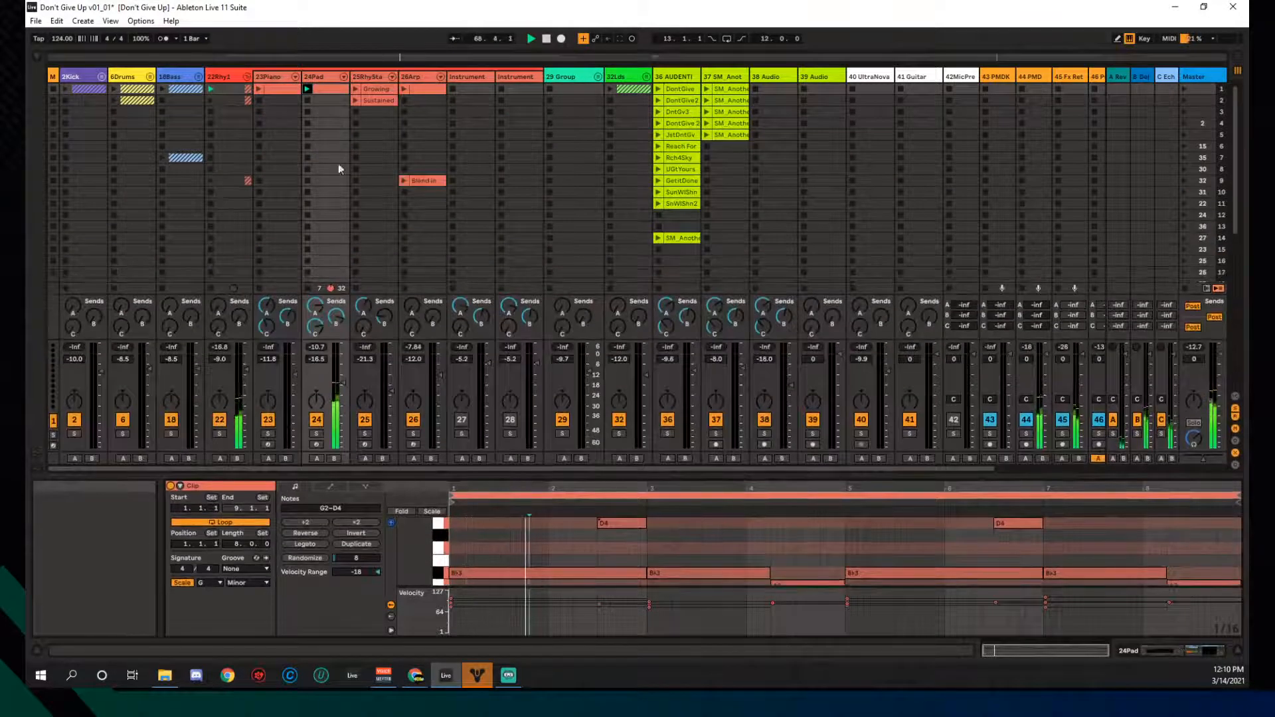
# - Audition 26Arp, stop the pad and arp clips, then launch 25RhyStabs' Growing clip
pyautogui.click(402, 89)
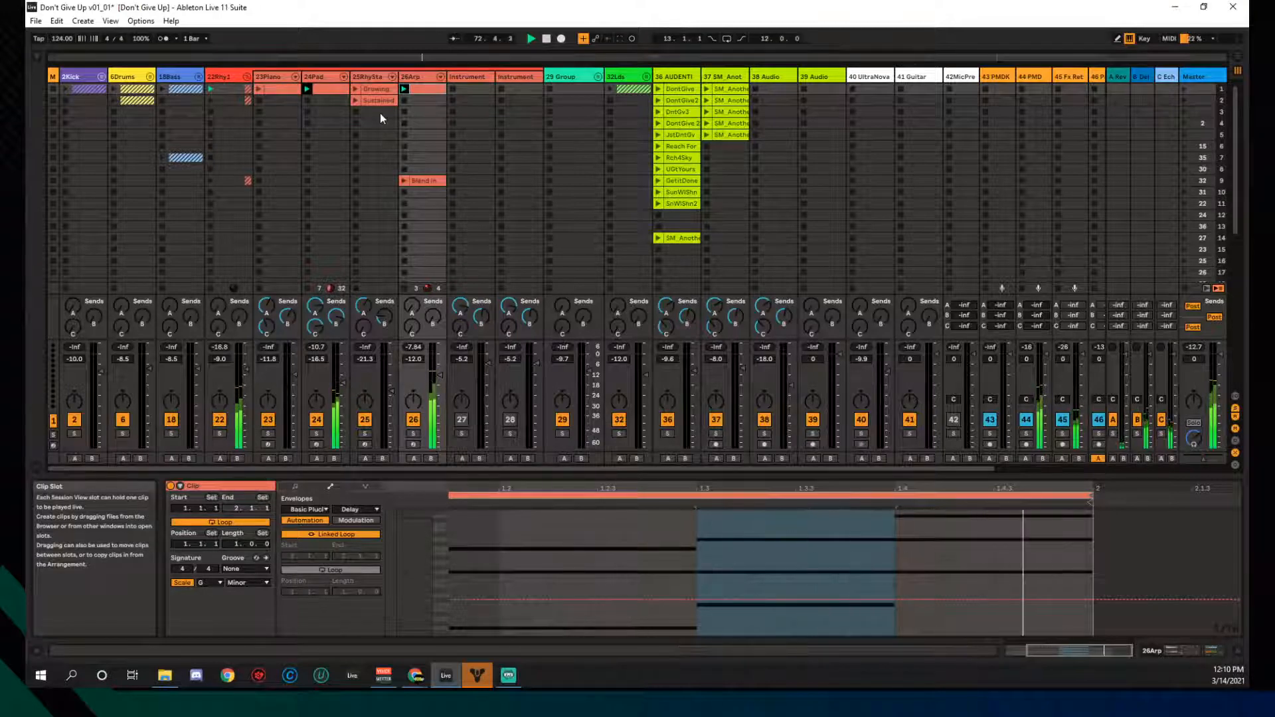
pyautogui.click(309, 100)
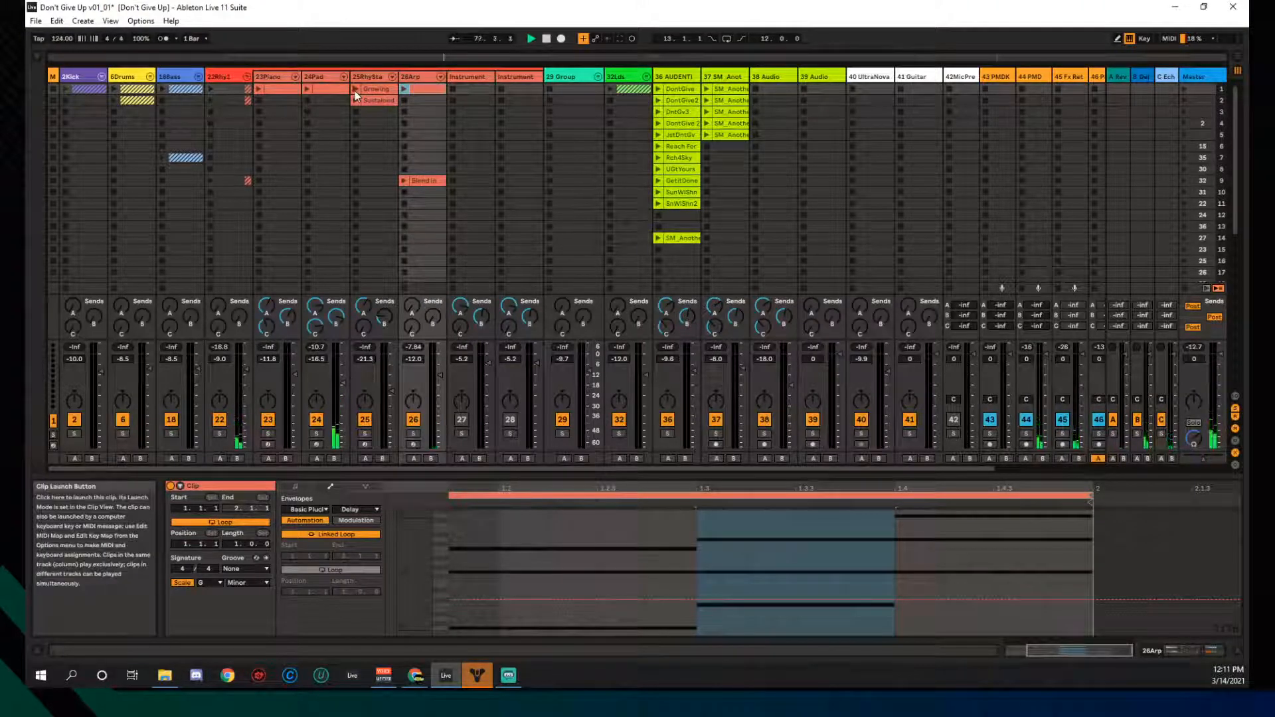
pyautogui.click(356, 91)
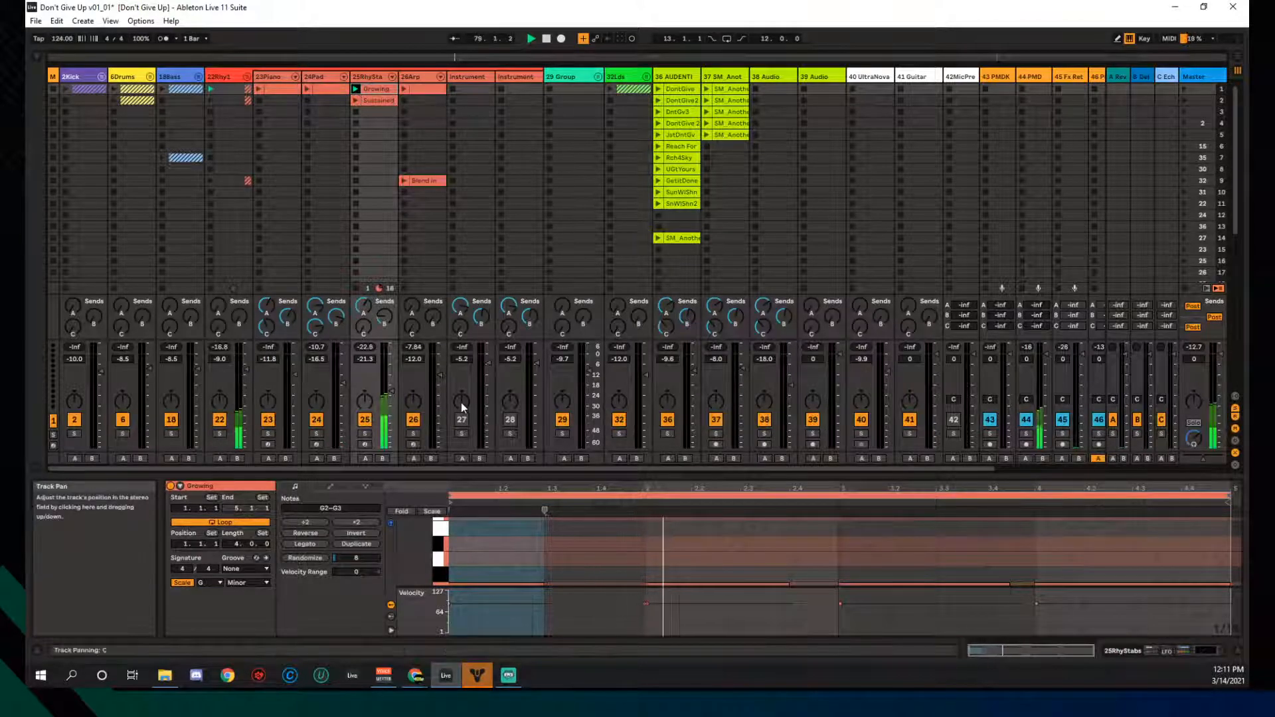
# - Hide the mixer's volume faders so more scenes fit on screen
pyautogui.moveTo(474, 476); pyautogui.dragTo(480, 384)
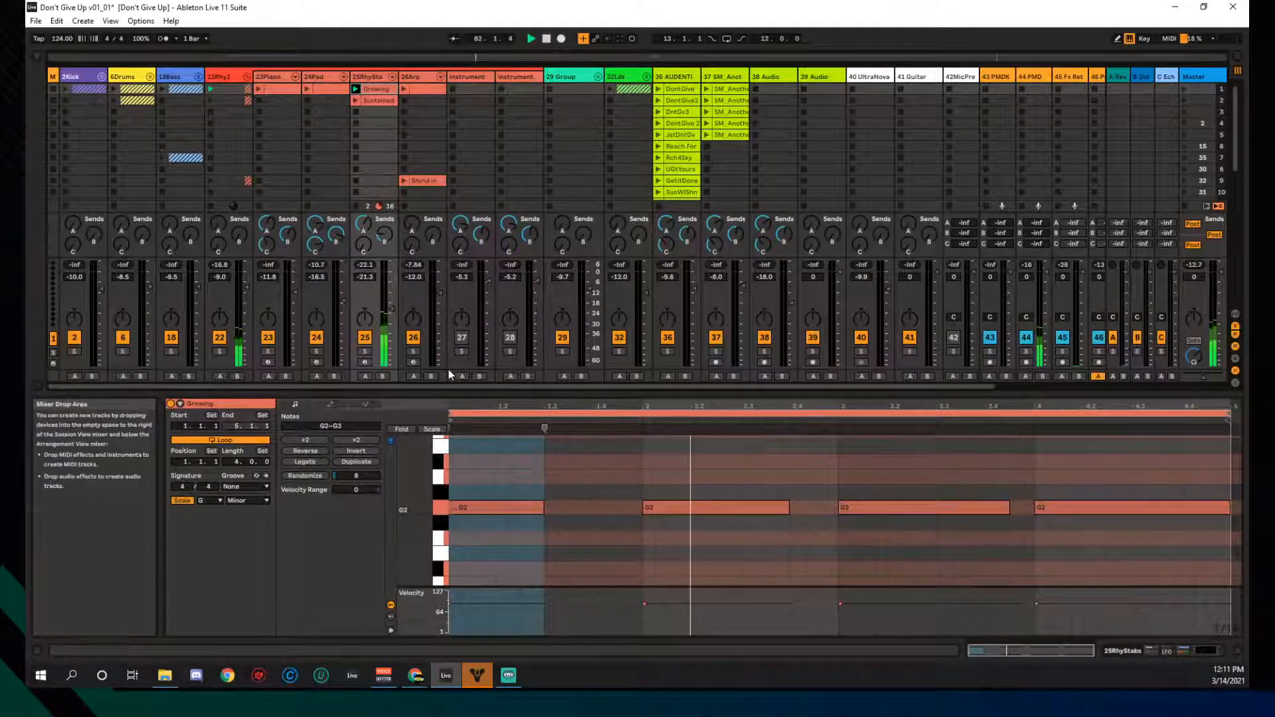
pyautogui.moveTo(435, 395); pyautogui.dragTo(430, 487)
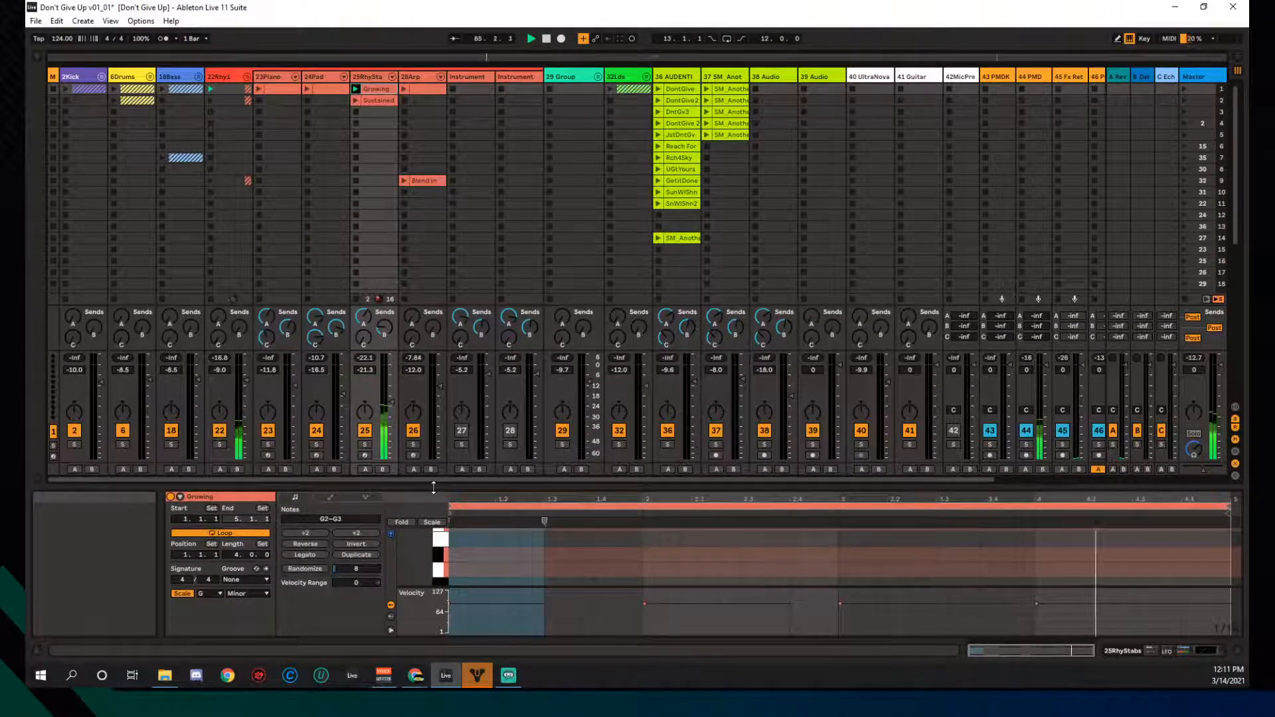
pyautogui.hotkey('ctrl', 'alt', 'm')
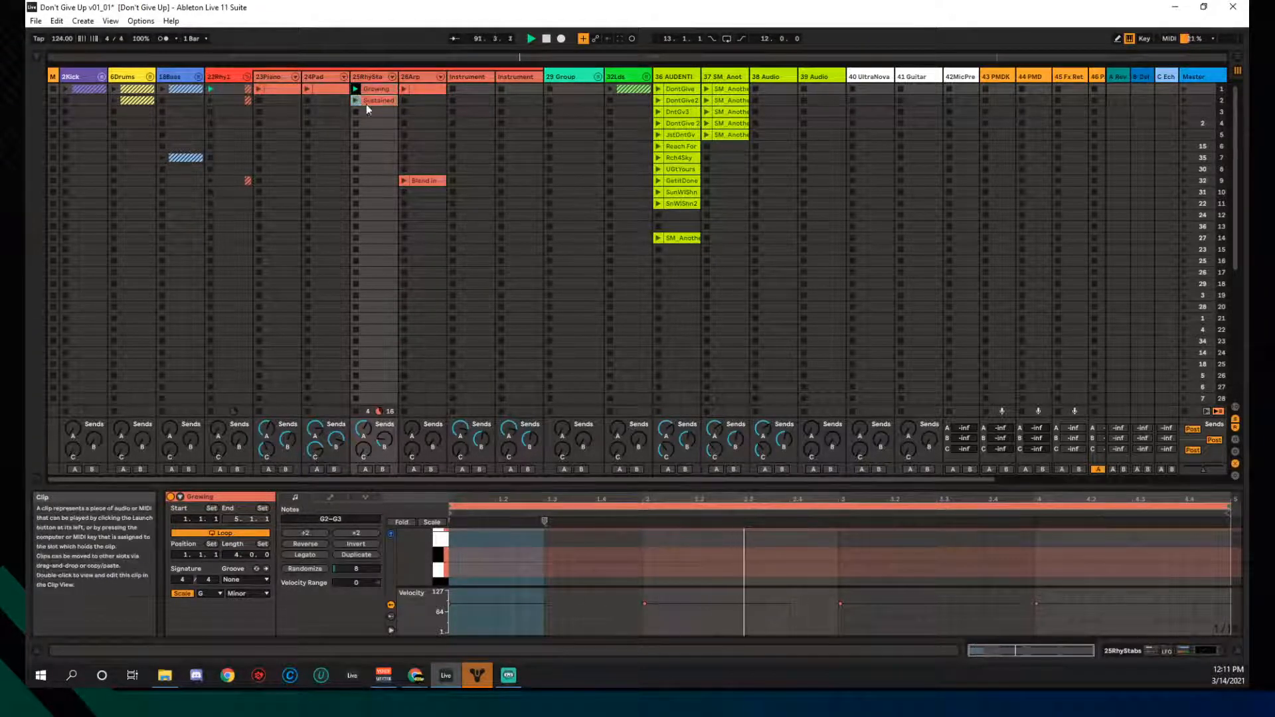
# - Move the Sustained clip down to scene 9 and check the Growing clip's notes near bar 2.3
pyautogui.moveTo(365, 101); pyautogui.dragTo(354, 182)
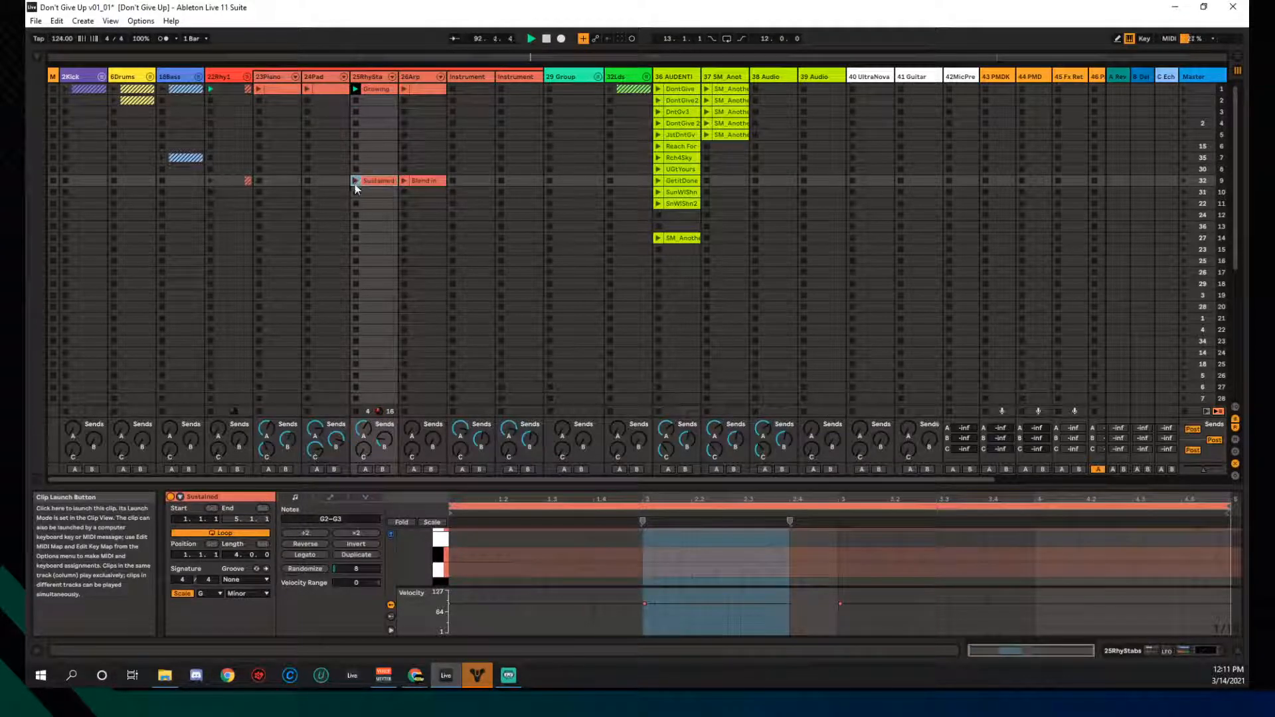
pyautogui.click(367, 89)
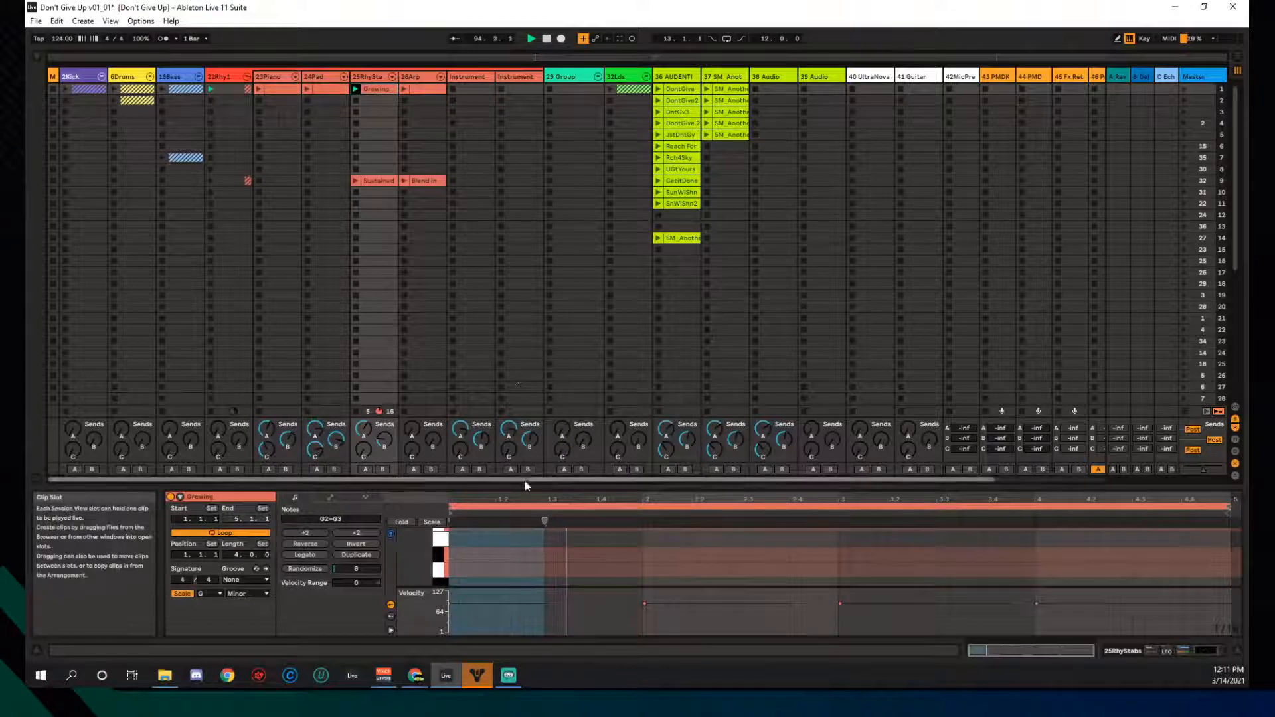
pyautogui.moveTo(524, 487); pyautogui.dragTo(524, 263)
pyautogui.moveTo(753, 445); pyautogui.dragTo(815, 441)
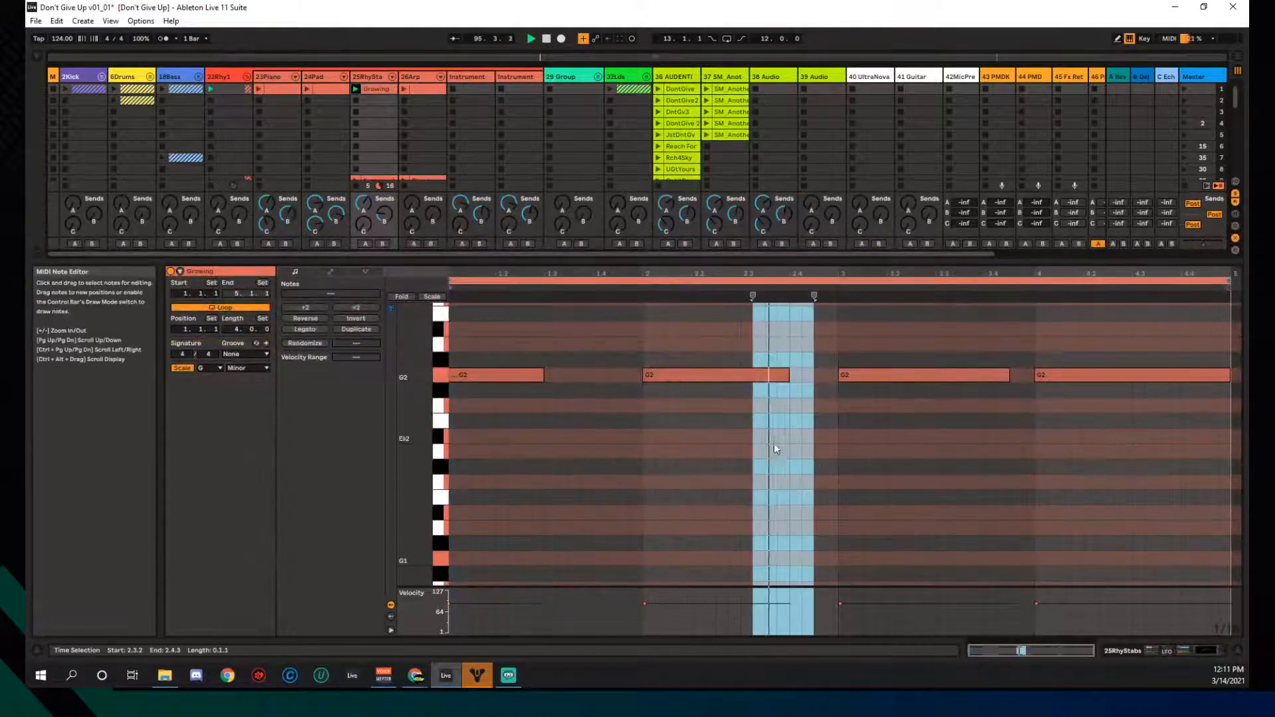
pyautogui.moveTo(492, 265); pyautogui.dragTo(492, 488)
# - Open Sustained in scene 9, fit it to its key range, and switch off scale highlighting
pyautogui.click(354, 179)
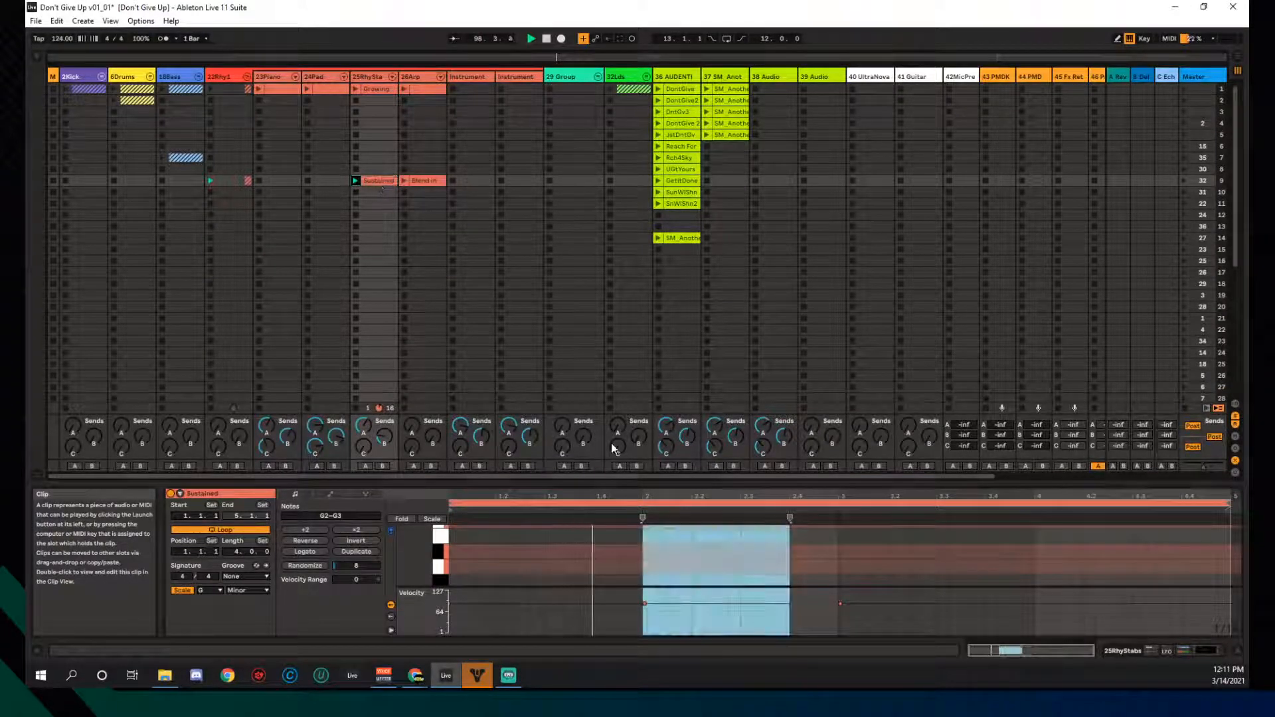
pyautogui.click(585, 523)
pyautogui.doubleClick(407, 552)
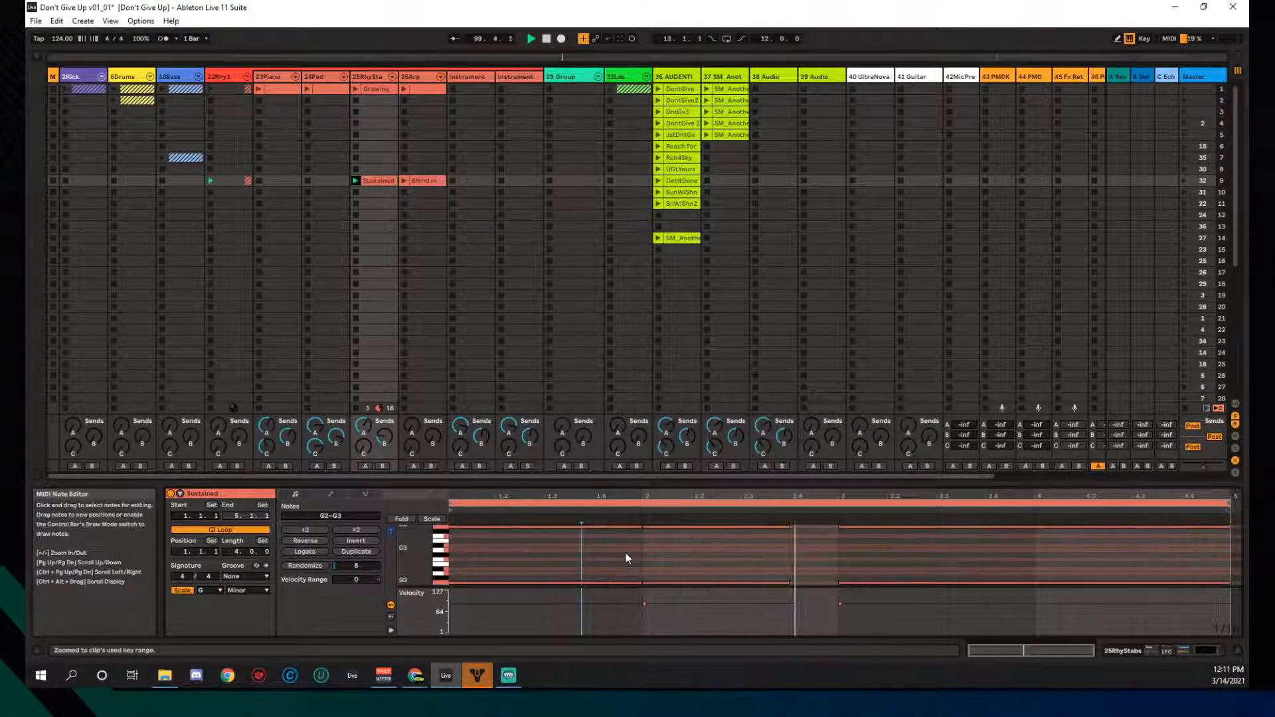
pyautogui.click(182, 590)
pyautogui.click(544, 558)
pyautogui.doubleClick(408, 556)
pyautogui.scroll(1, 487, 555)
pyautogui.scroll(-1, 488, 555)
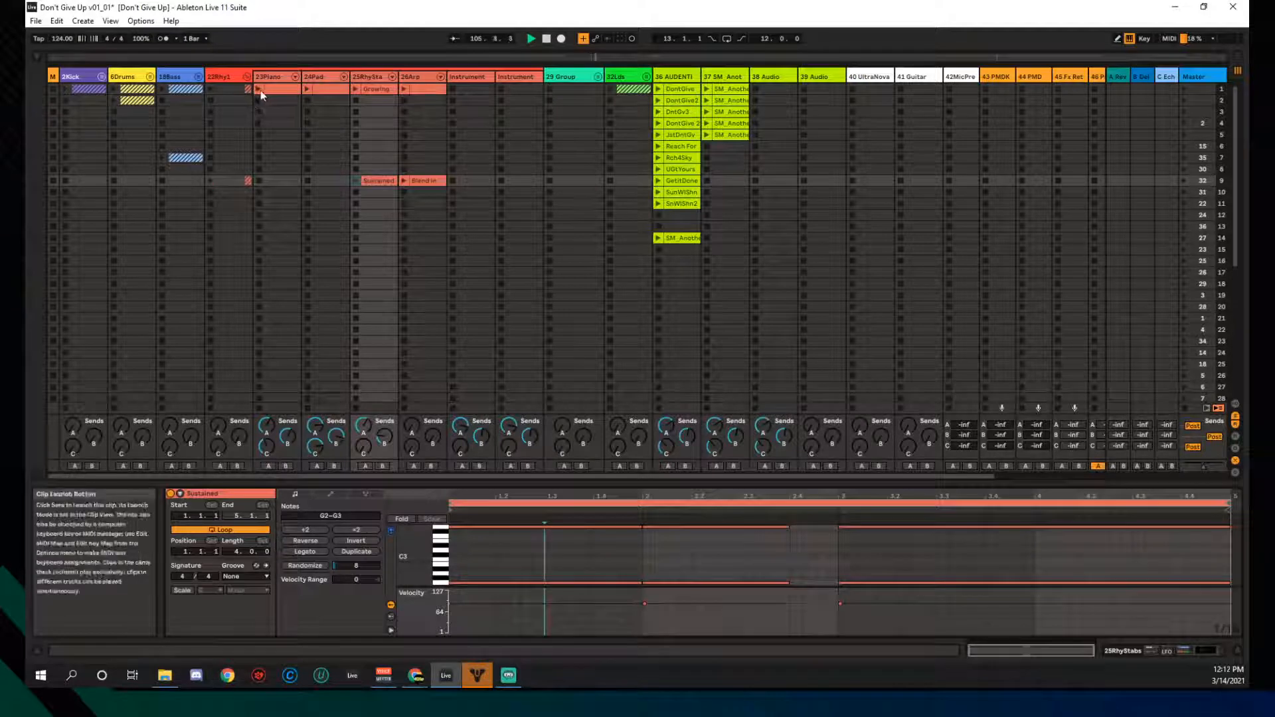
# - Unfold the 18Bass group and audition track 20's row-7 clip with its instrument rack shown
pyautogui.click(198, 78)
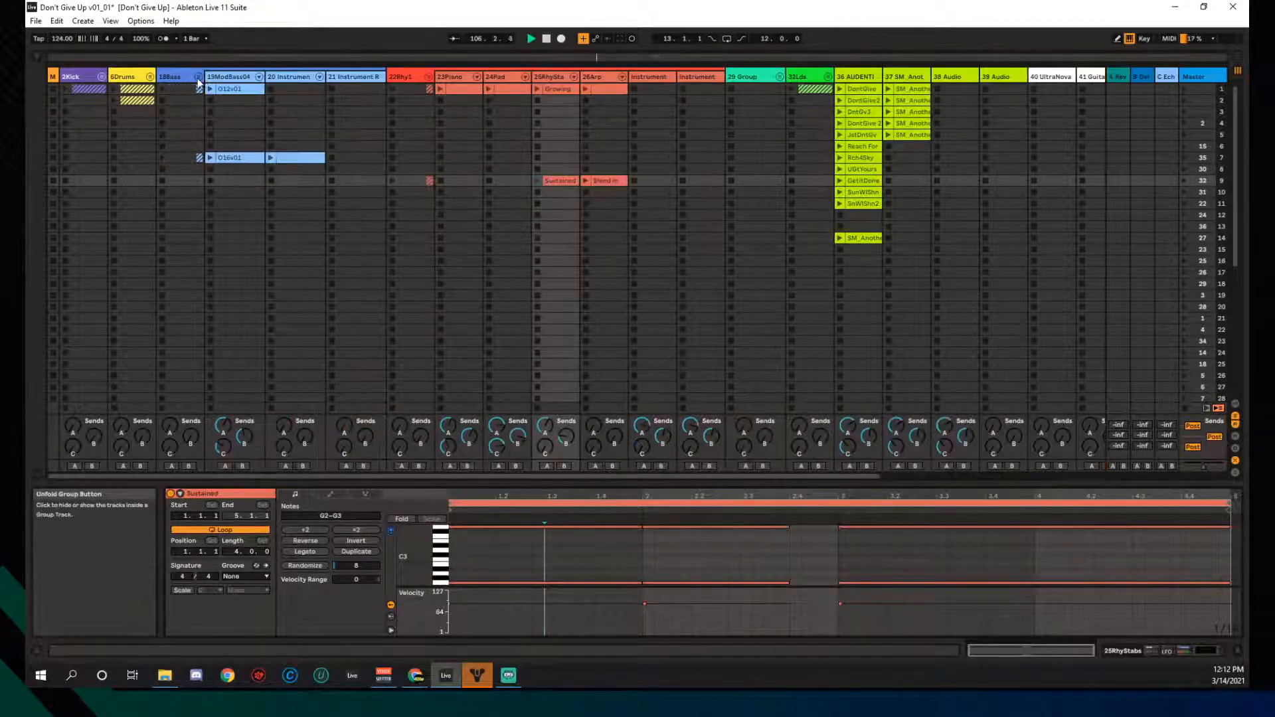
pyautogui.click(272, 159)
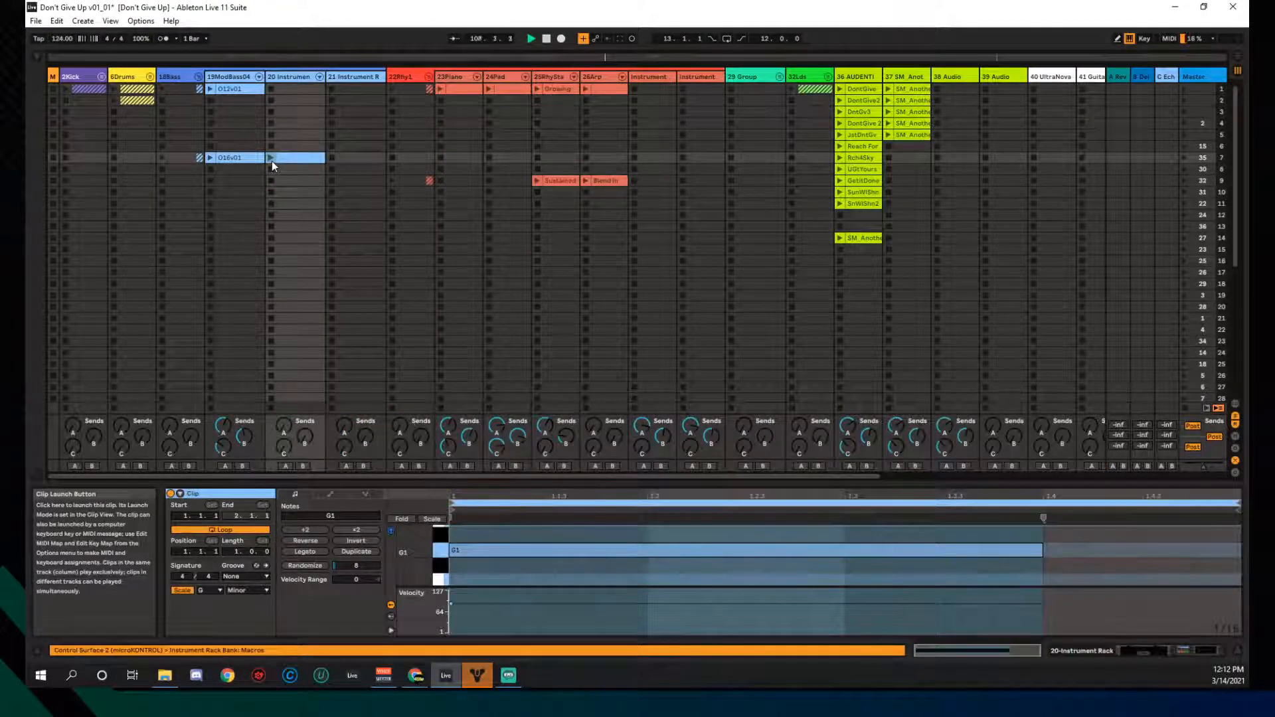
pyautogui.click(271, 158)
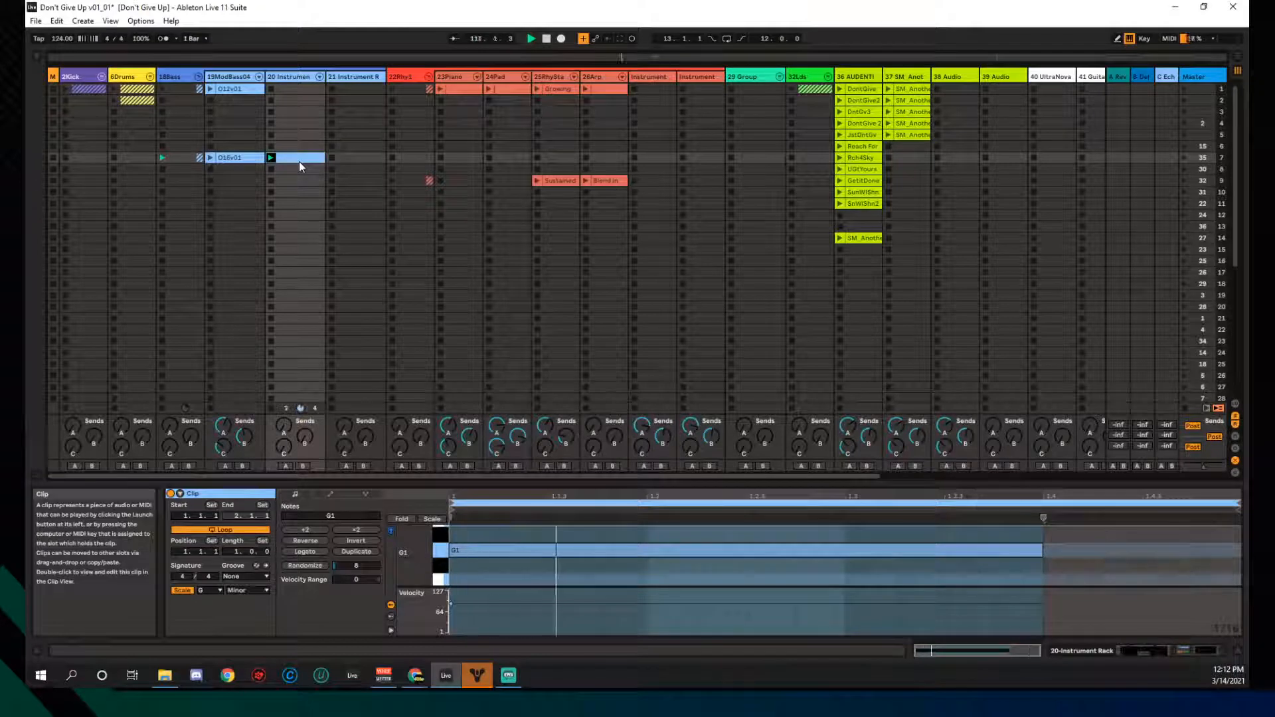
pyautogui.click(288, 78)
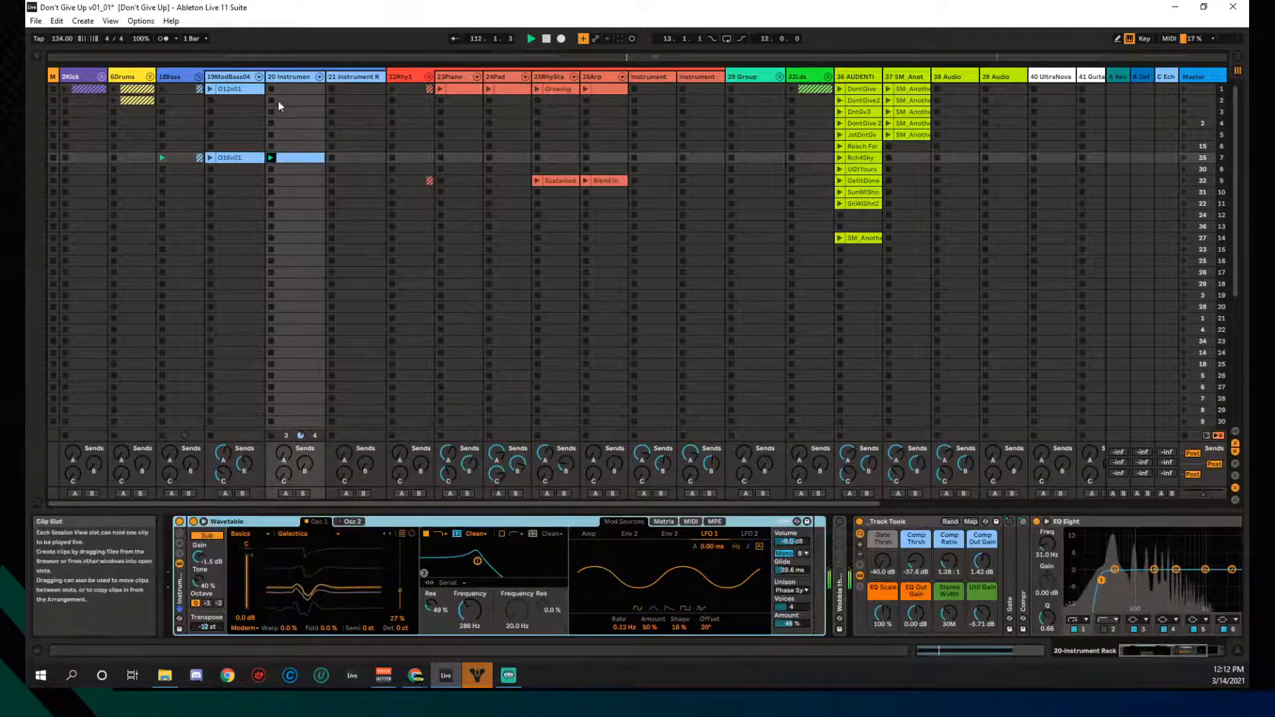
# - Stop track 20's clip, replay it once more, then stop it again
pyautogui.click(272, 169)
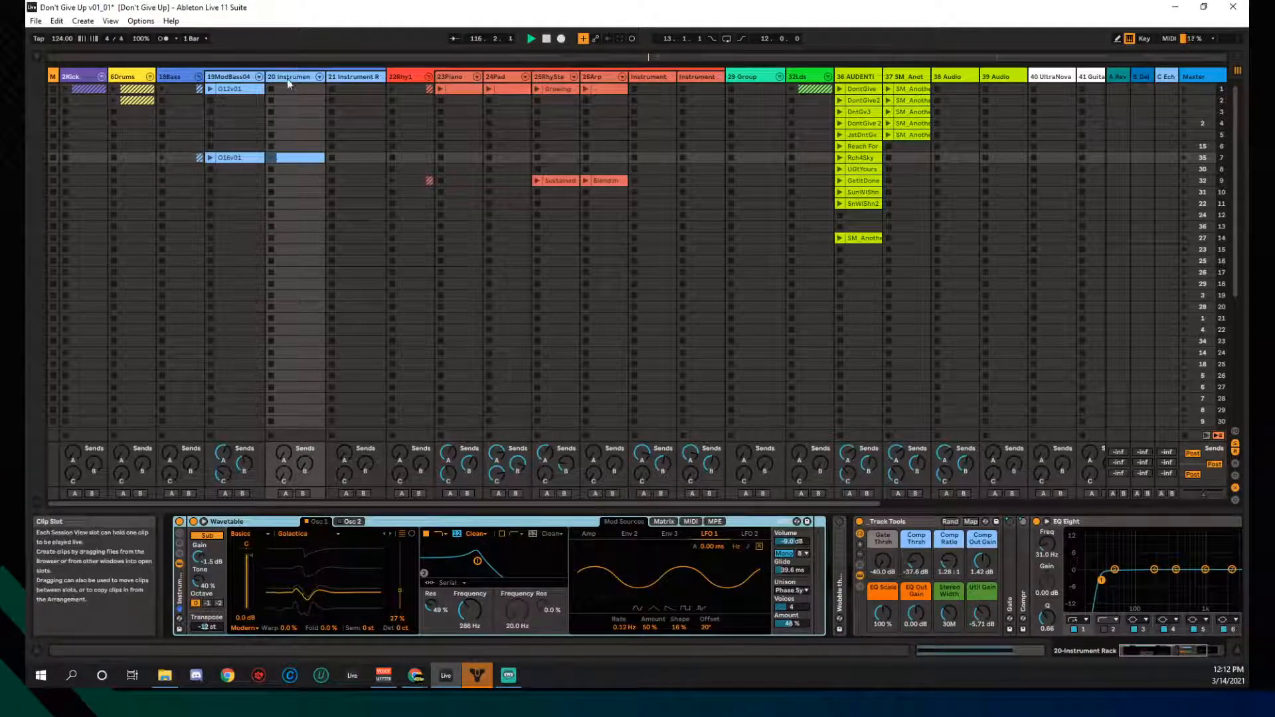
pyautogui.click(272, 158)
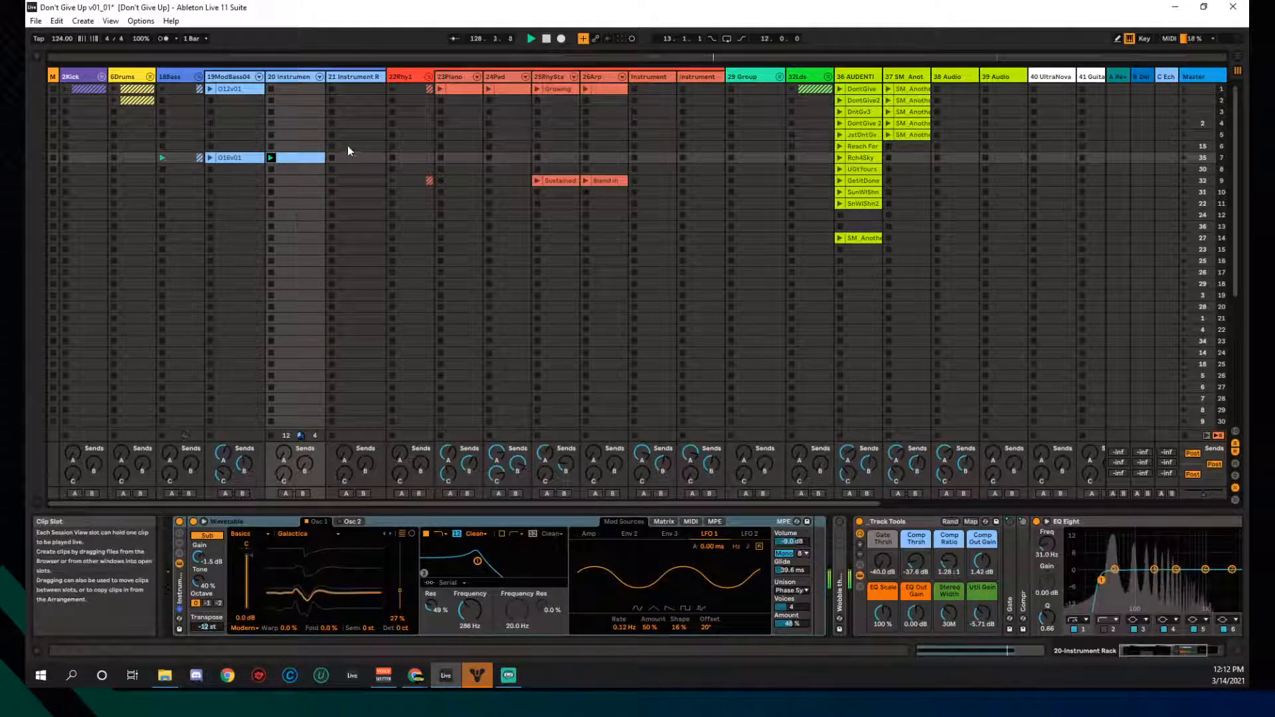
pyautogui.click(272, 171)
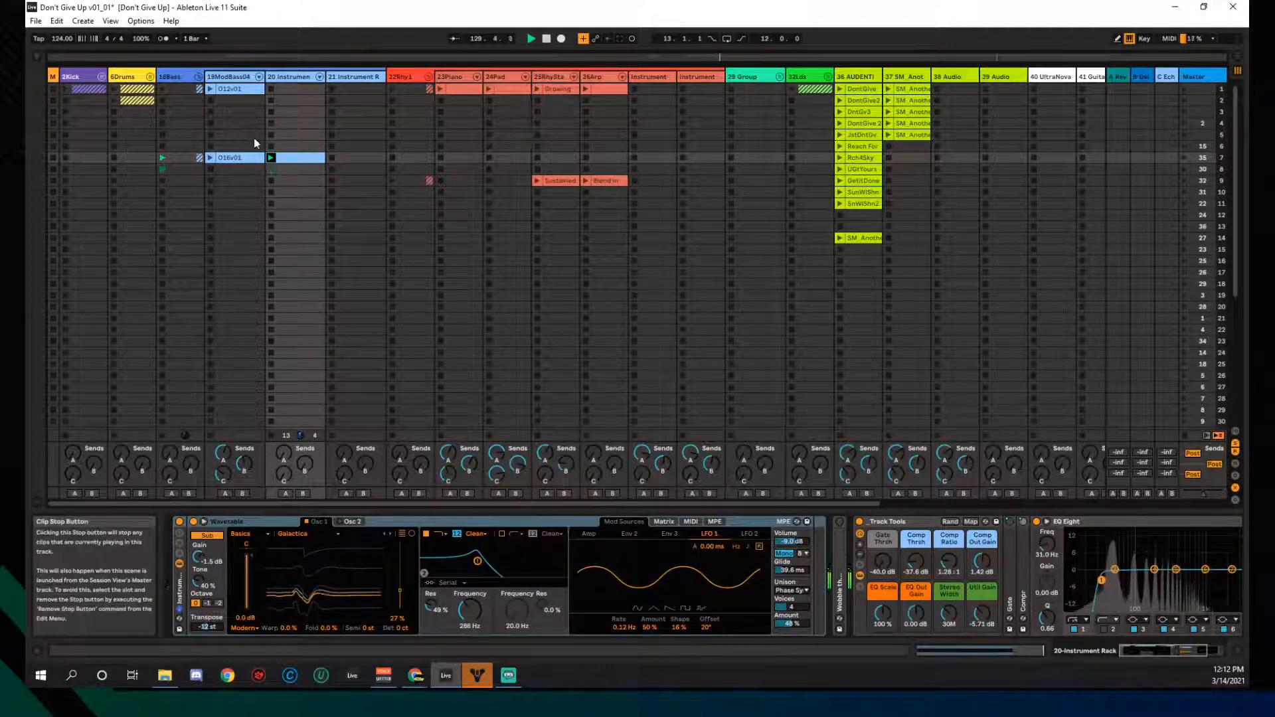
# - Launch O12v01 and the first 23Piano, 24Pad and 26Arp clips, then unfold 6Drums
pyautogui.click(210, 90)
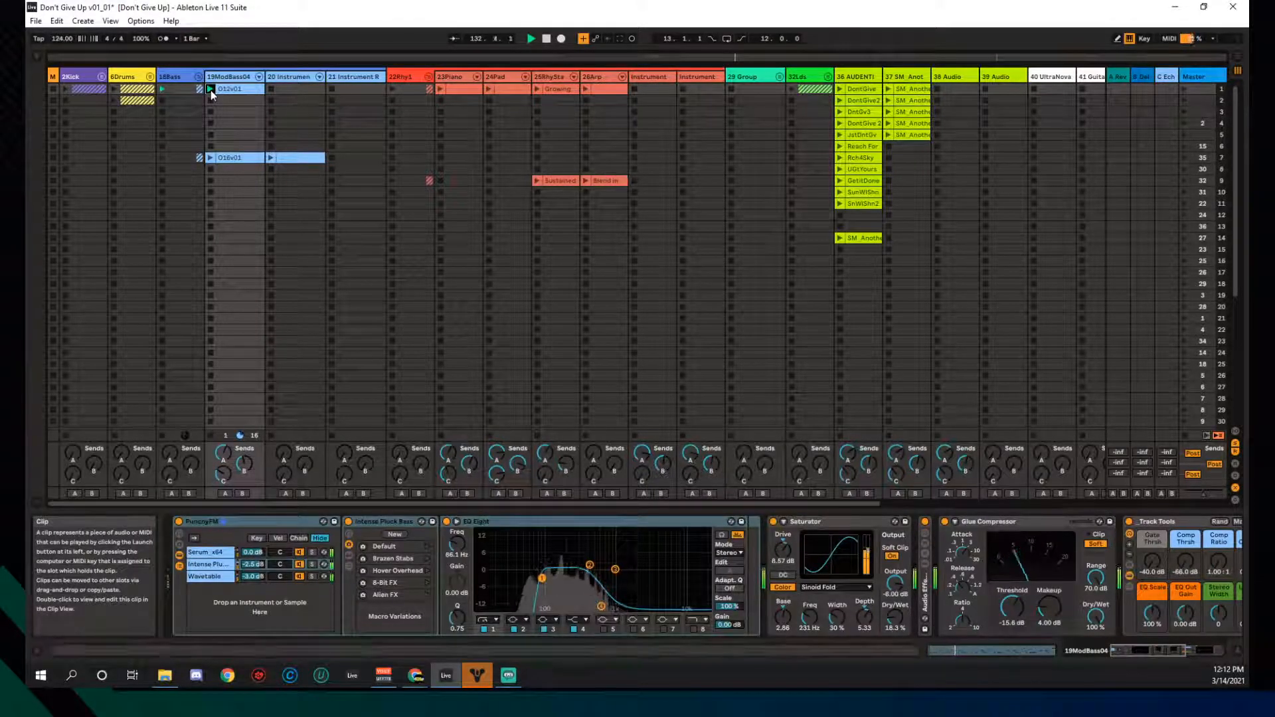
pyautogui.click(441, 89)
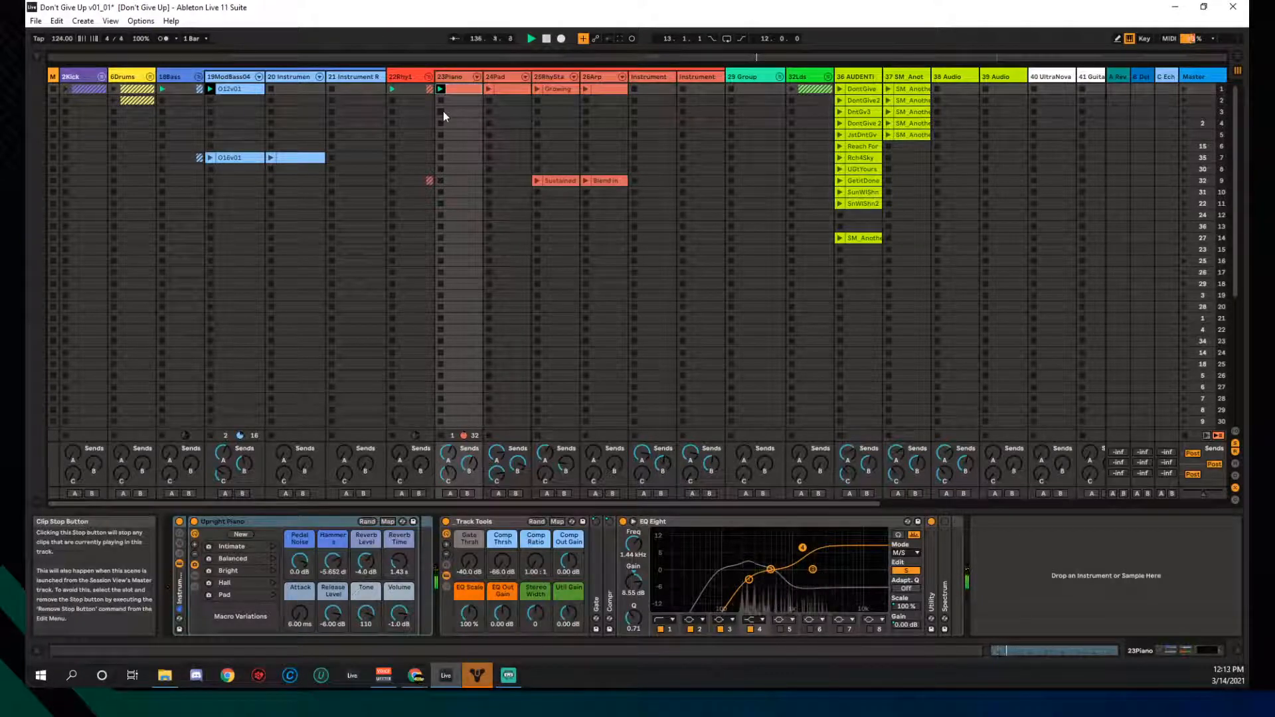
pyautogui.click(488, 89)
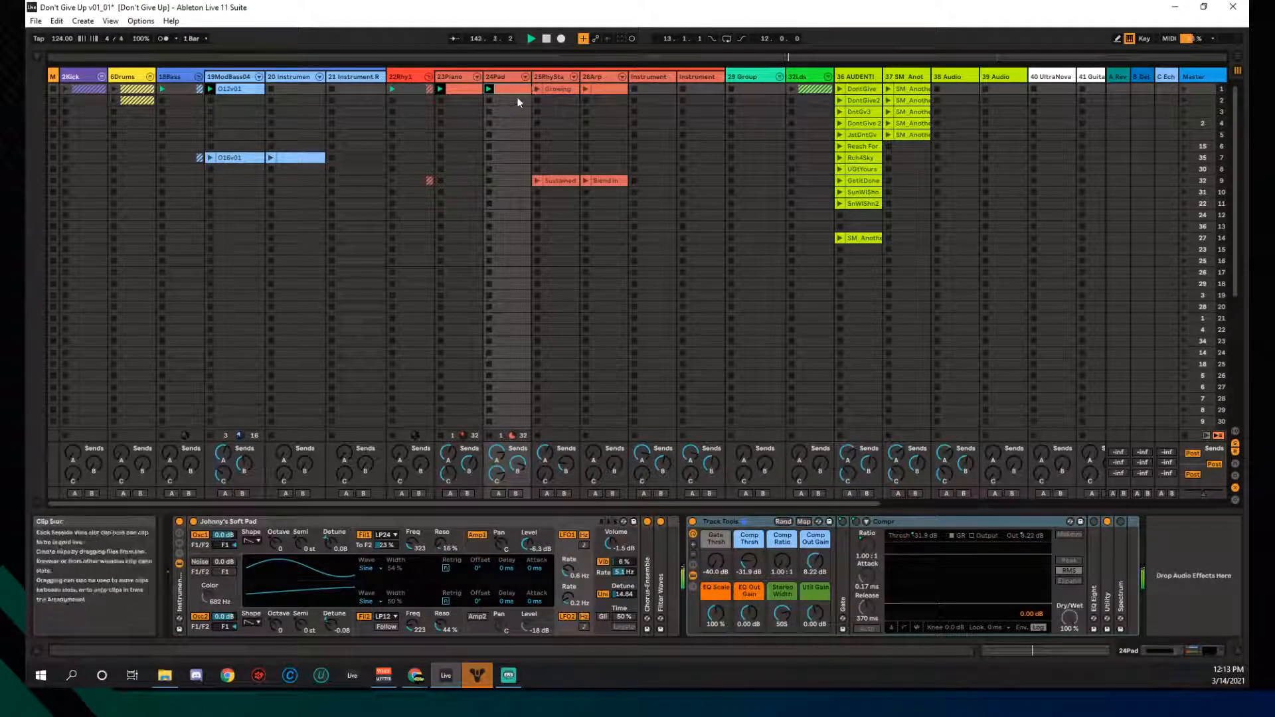
pyautogui.click(585, 89)
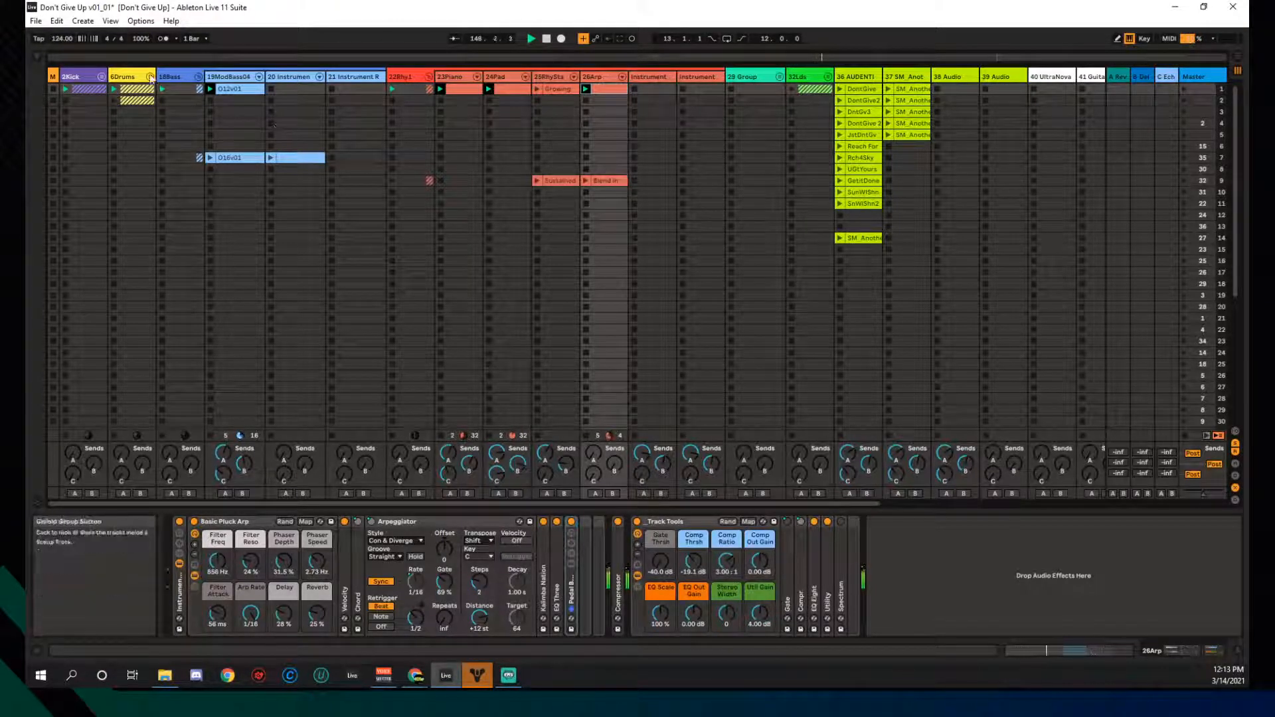
pyautogui.click(150, 76)
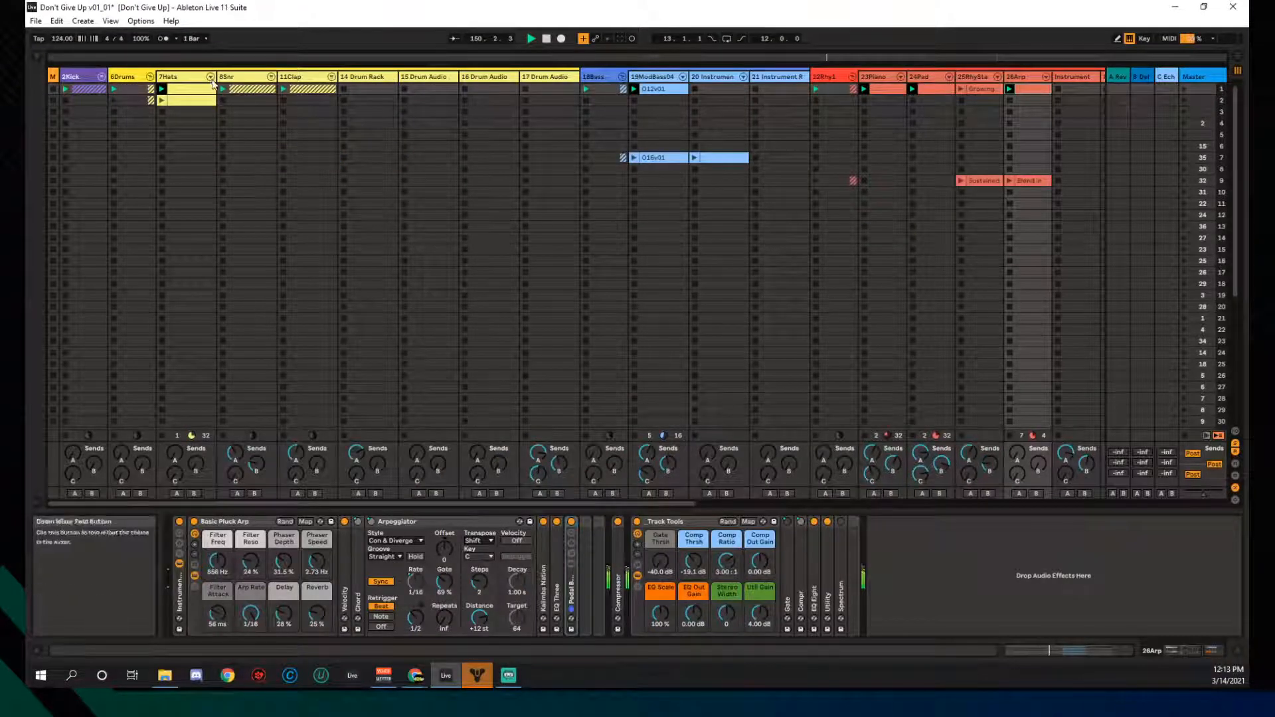
# - Show the mixer, lower 7Hats to -19.4 dB, and fold the 6Drums group back
pyautogui.hotkey('ctrl', 'alt', 'm')
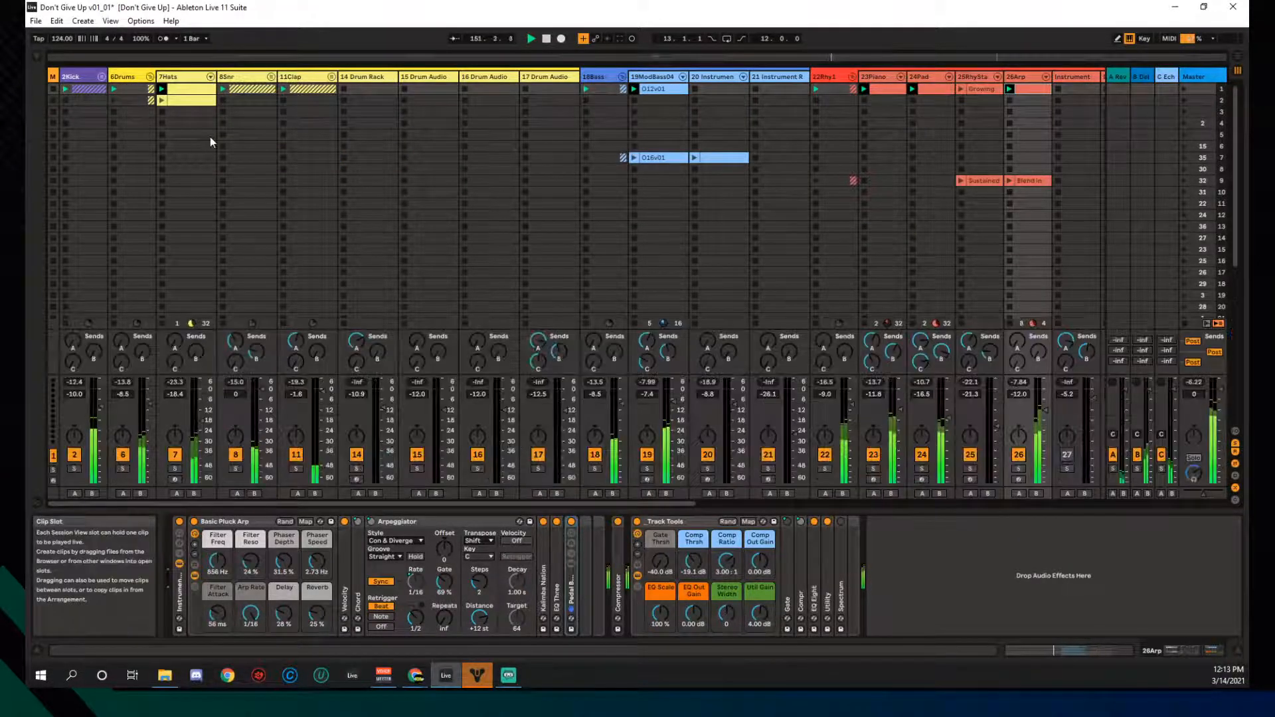
pyautogui.moveTo(201, 419); pyautogui.dragTo(201, 422)
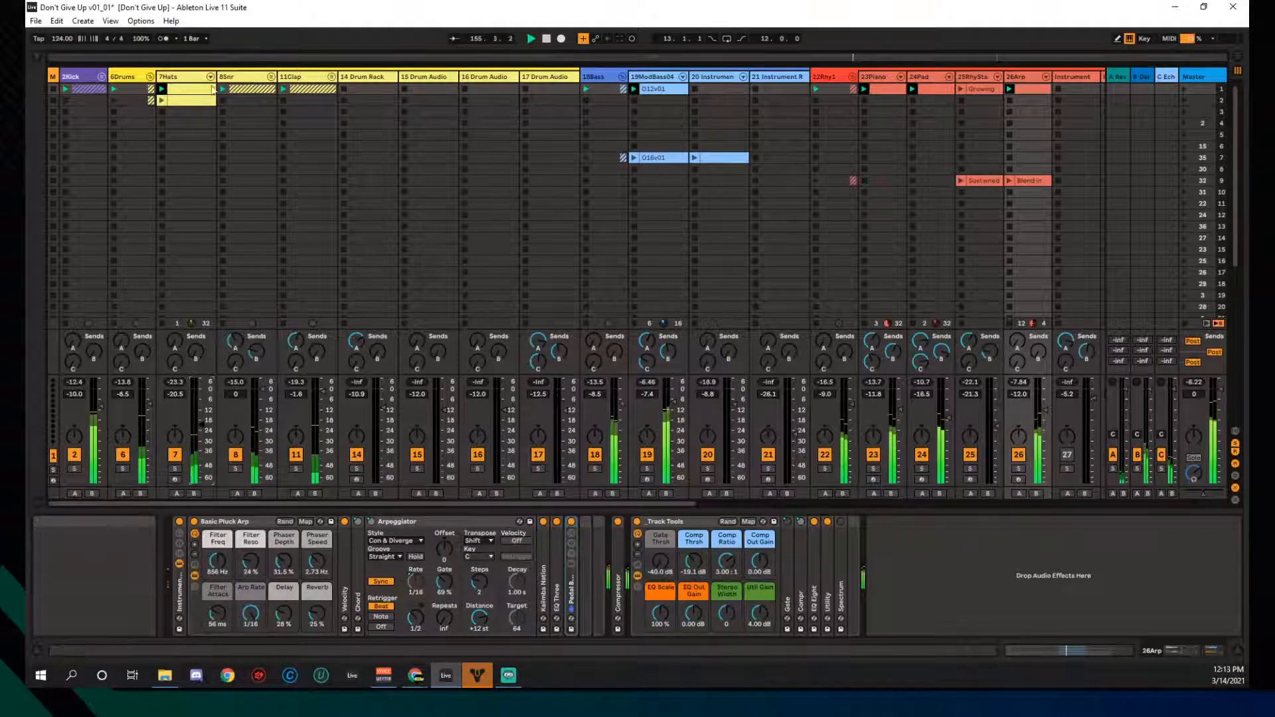
pyautogui.click(151, 76)
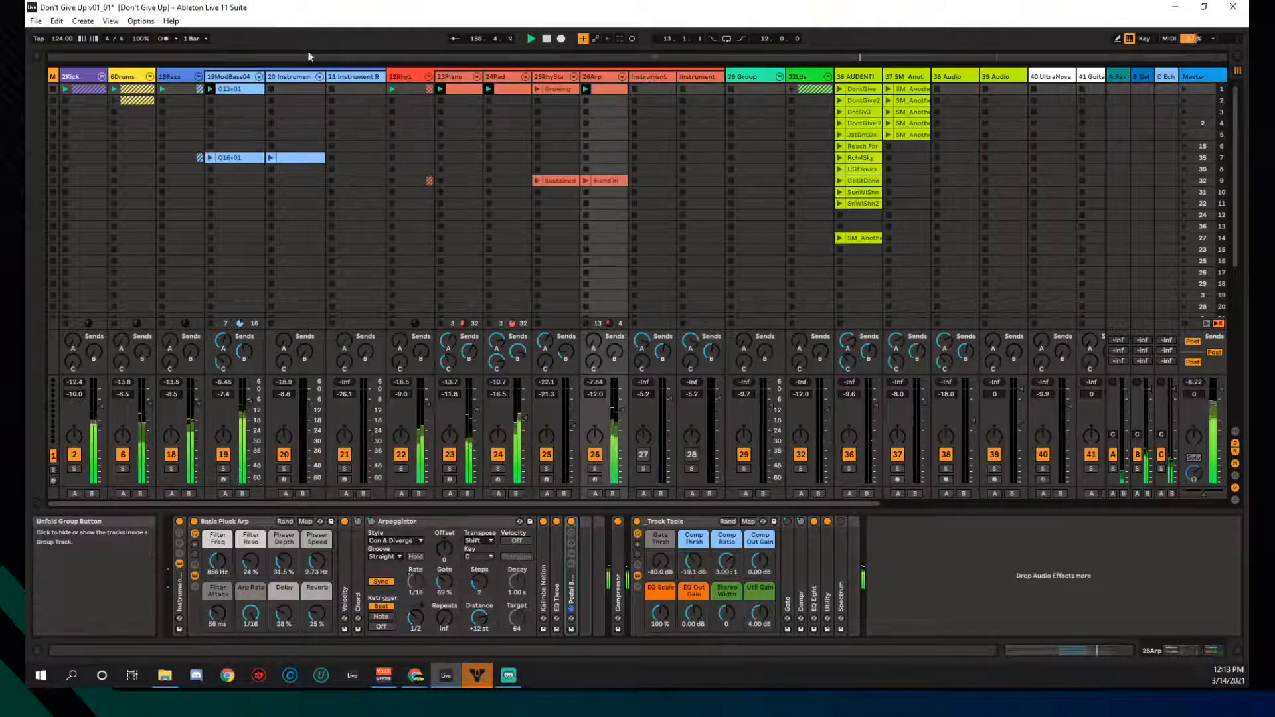
# - Restart playback from the beginning and launch the Growing clip on 25RhyStabs
pyautogui.click(547, 39)
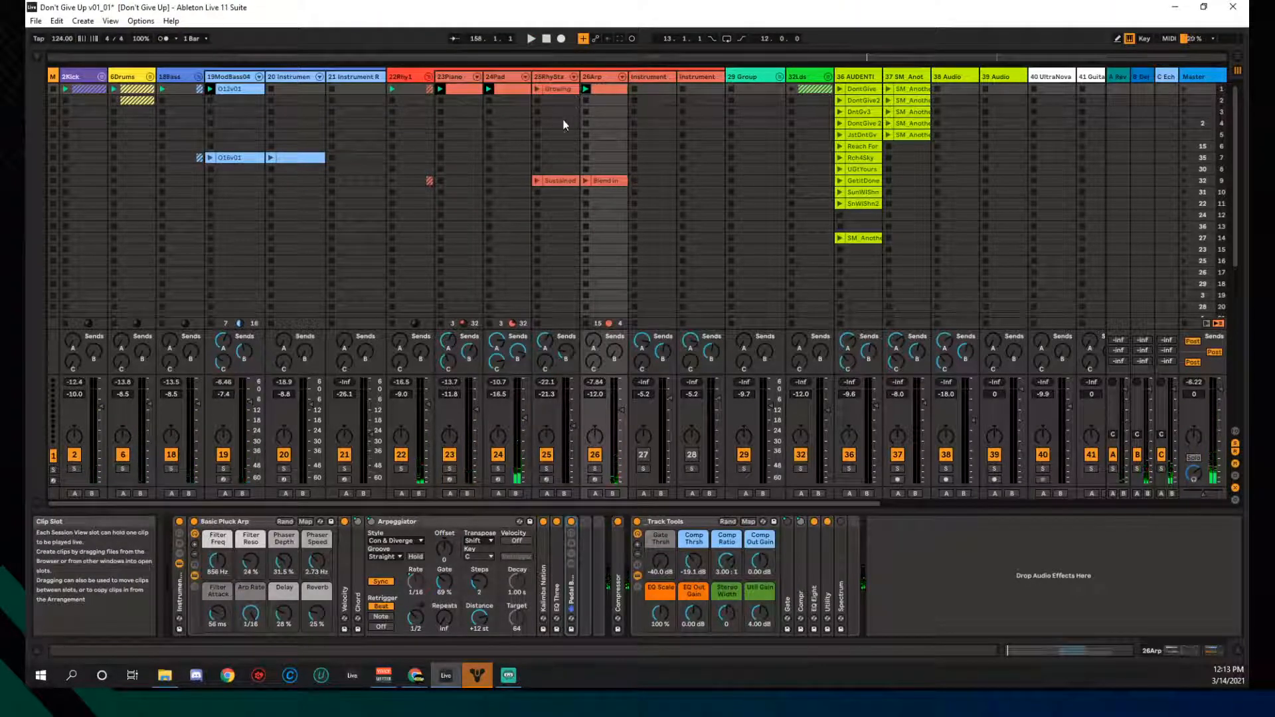
pyautogui.click(530, 39)
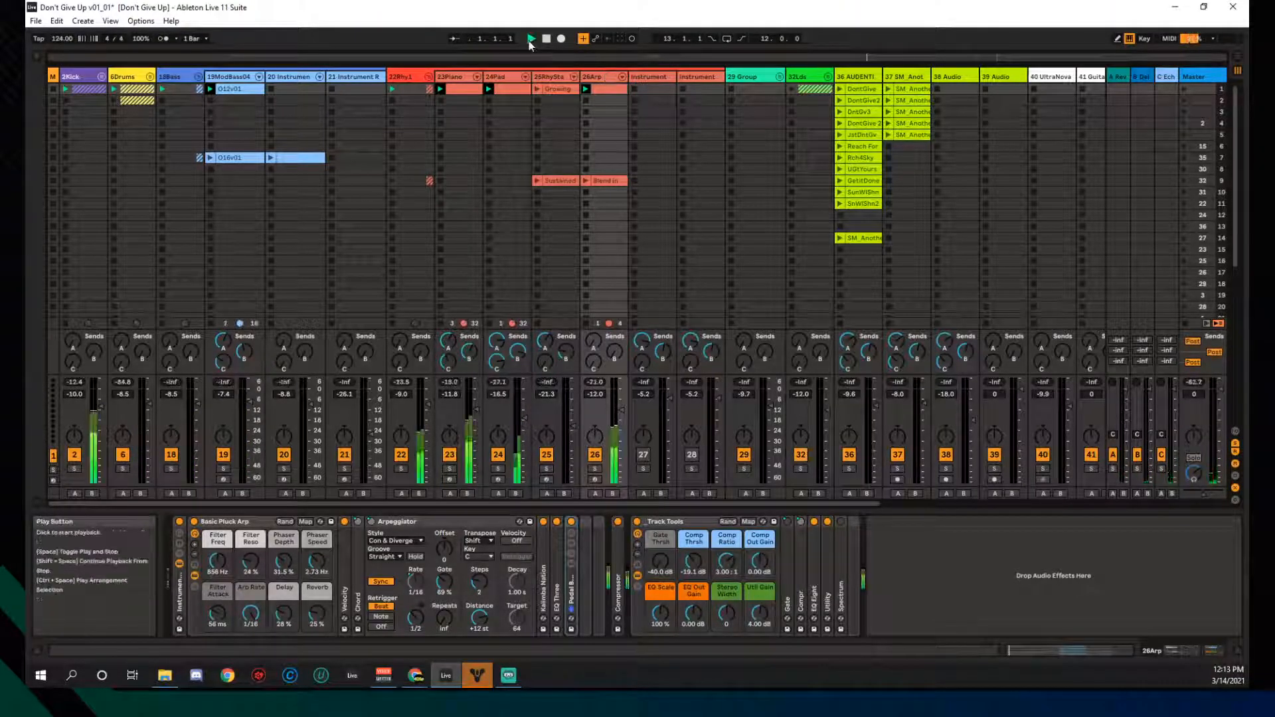
pyautogui.click(535, 89)
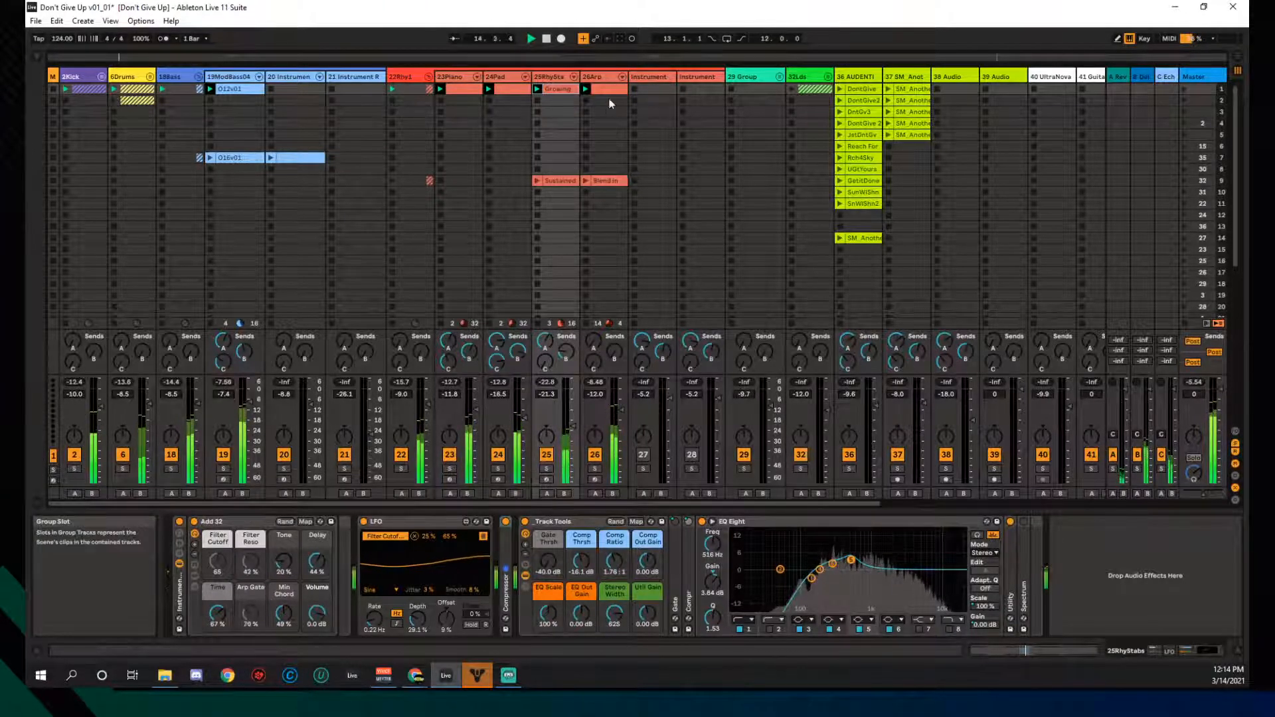
pyautogui.click(585, 101)
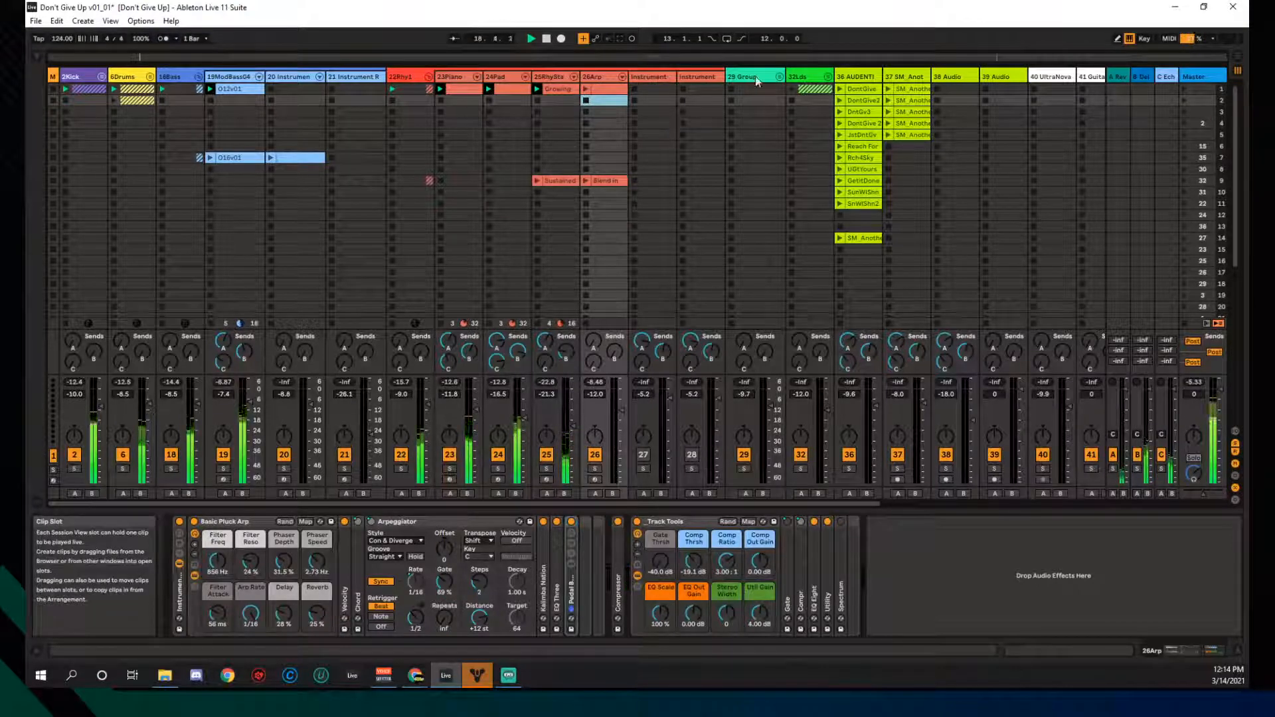
# - Unfold the 32Lds group and select track 33 to show its instrument rack
pyautogui.click(828, 77)
pyautogui.click(548, 40)
pyautogui.click(852, 78)
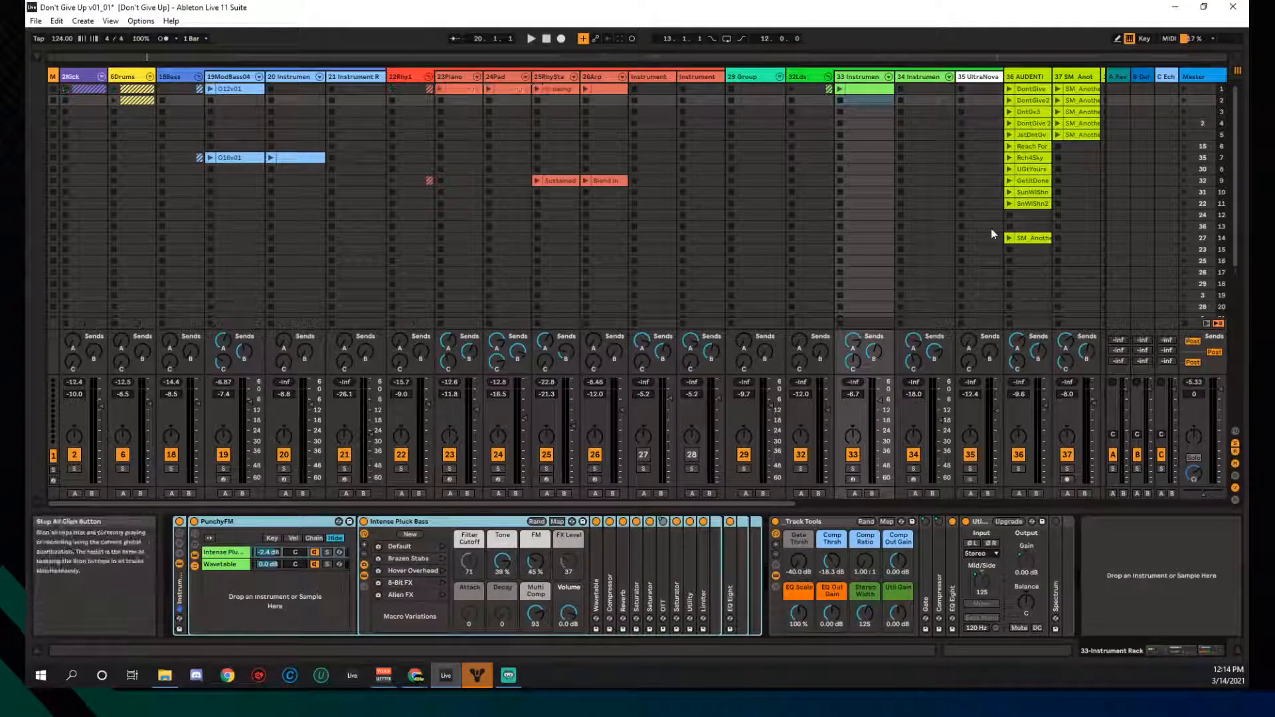
# - Open track 33's first clip, turn Scale off, zoom to its used notes, and launch it
pyautogui.click(858, 88)
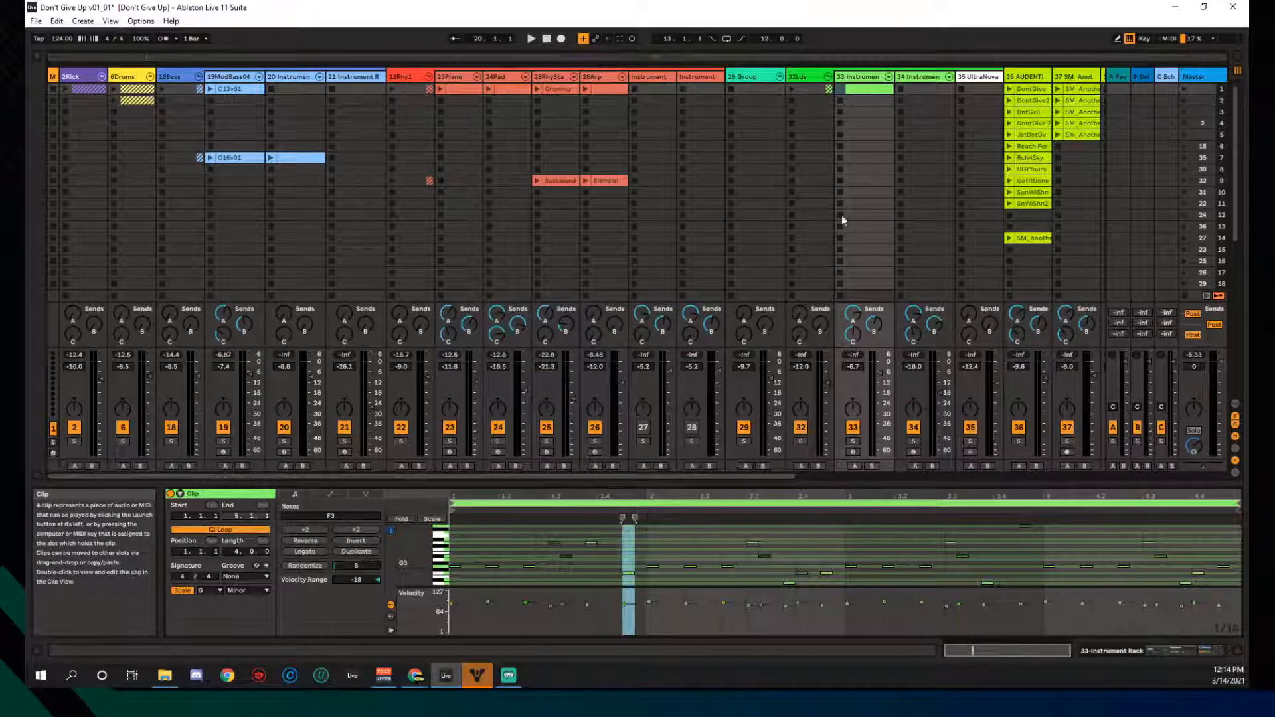
pyautogui.click(182, 591)
pyautogui.doubleClick(405, 546)
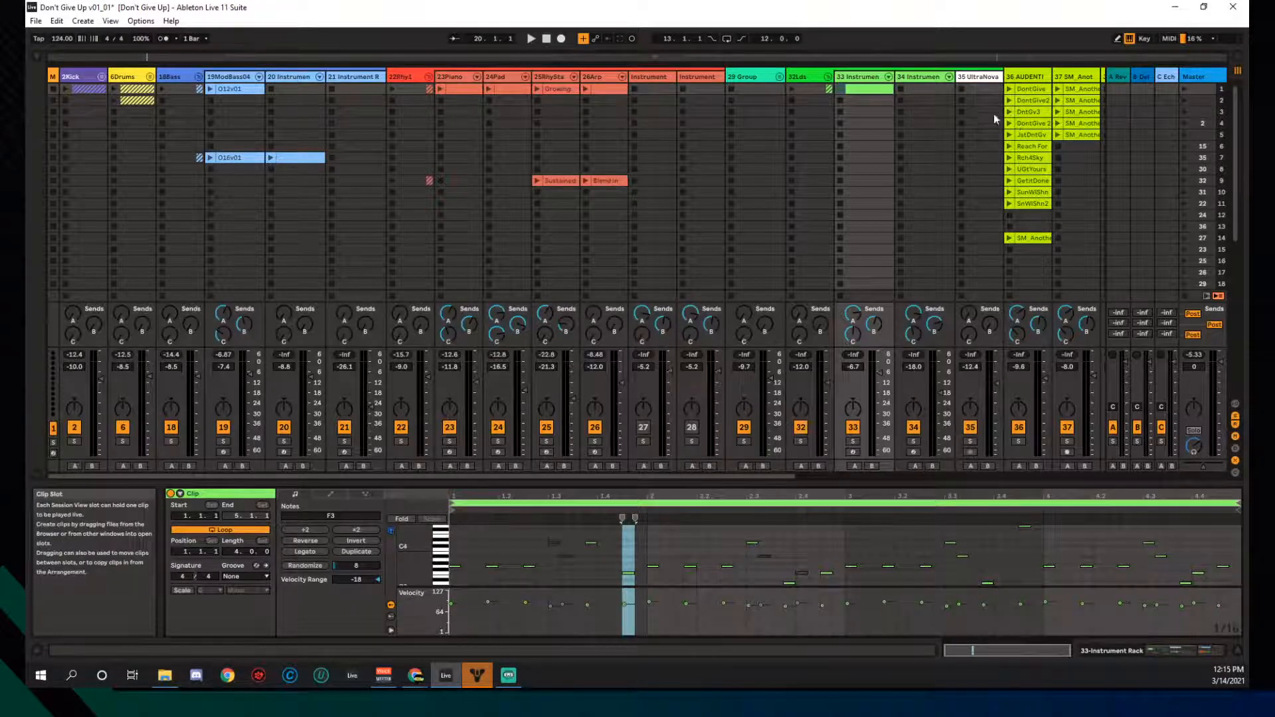
pyautogui.click(841, 91)
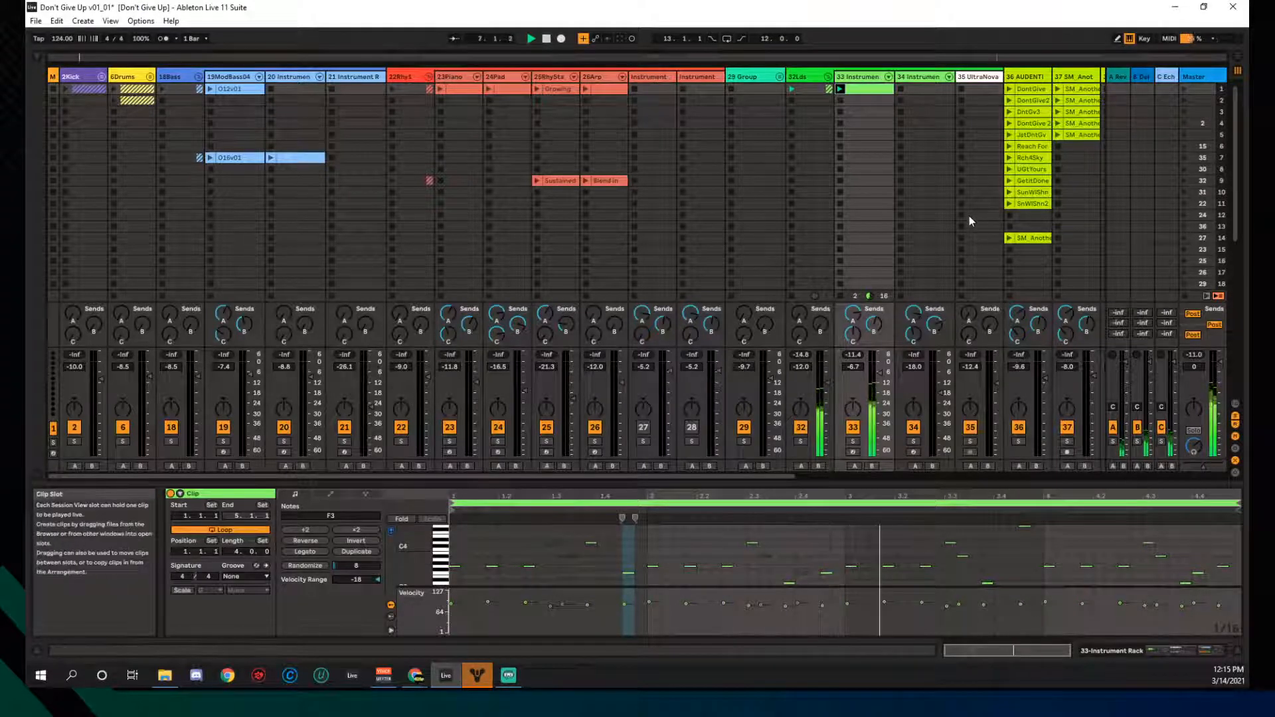
# - Inspect track 33's PunchyFM rack, switching between the Intense Pluck Bass and Wavetable chains
pyautogui.doubleClick(856, 79)
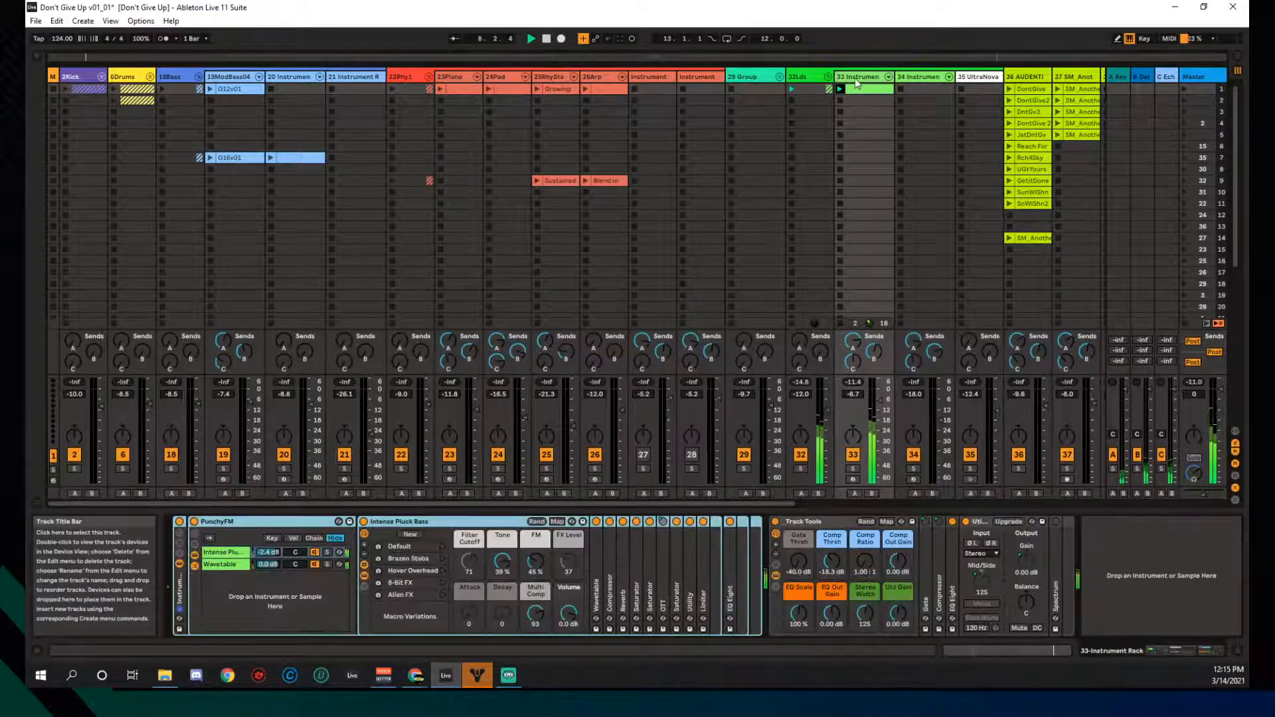
pyautogui.click(227, 553)
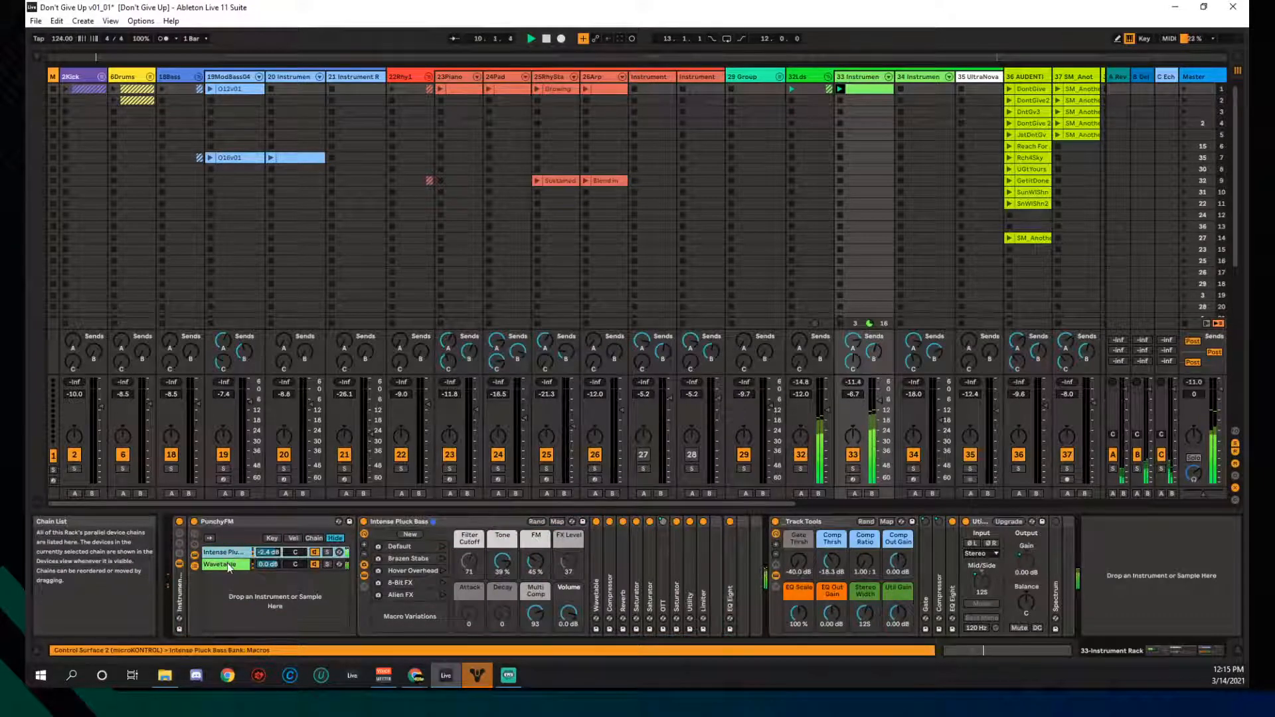
pyautogui.click(227, 564)
pyautogui.click(231, 554)
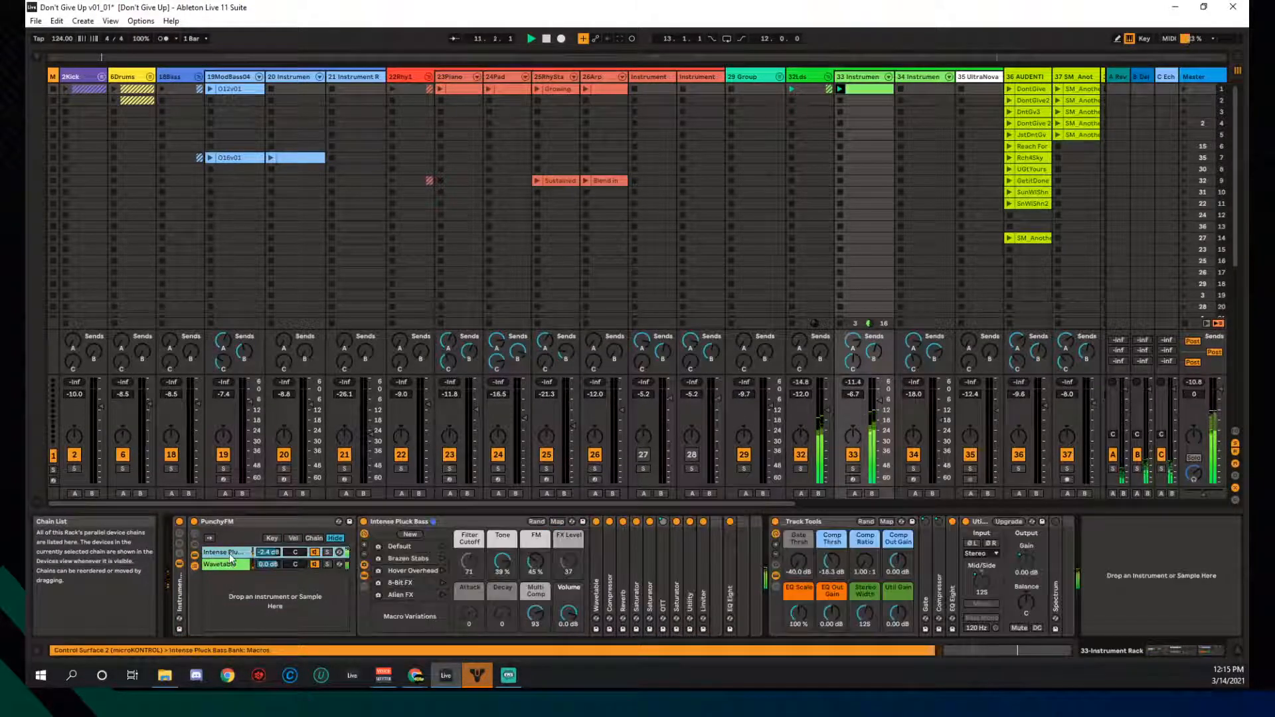
pyautogui.click(229, 564)
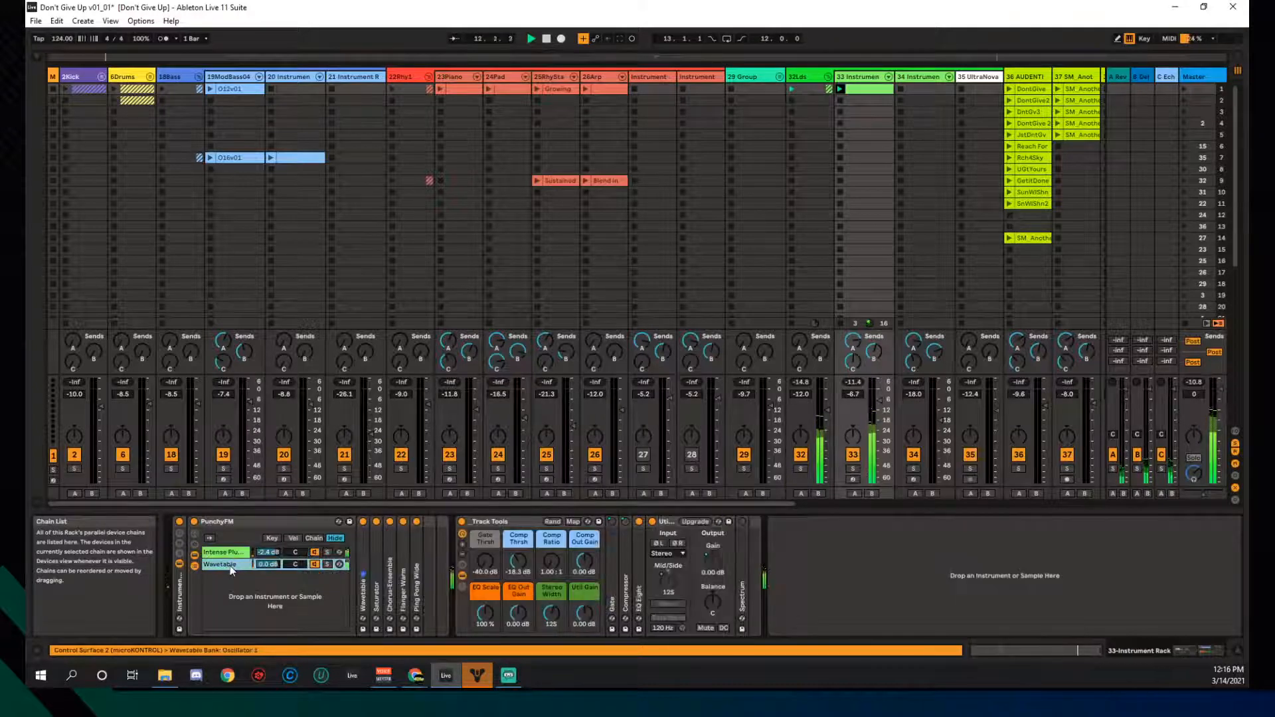
pyautogui.click(229, 553)
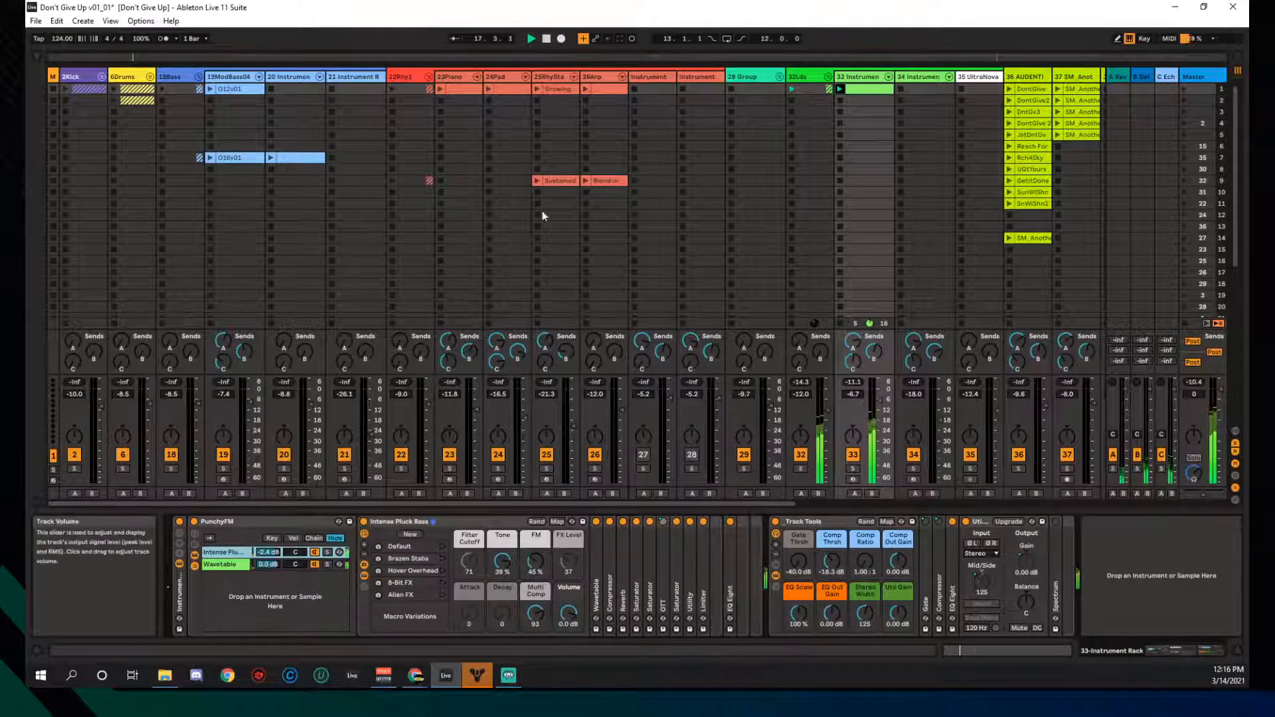
# - Play 22Rhy1 briefly, nudge track 32's volume up, then launch O12v01 and 2Kick
pyautogui.click(389, 89)
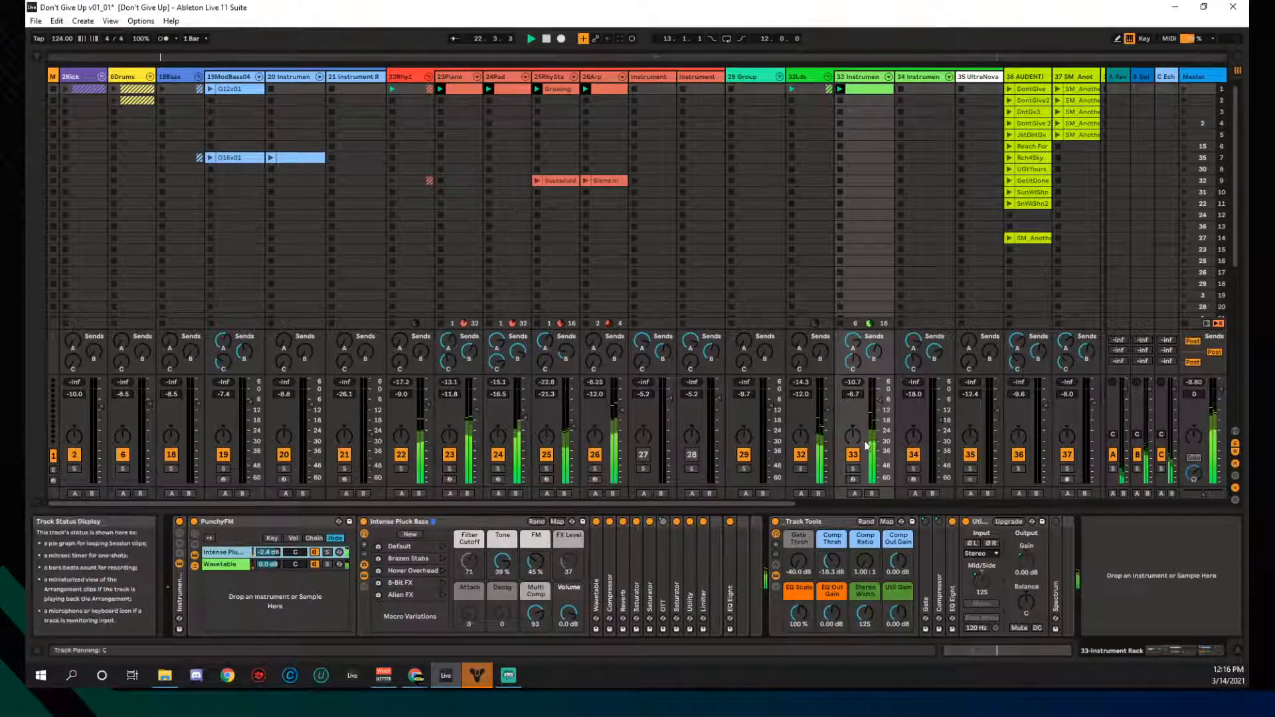
pyautogui.moveTo(827, 420); pyautogui.dragTo(827, 407)
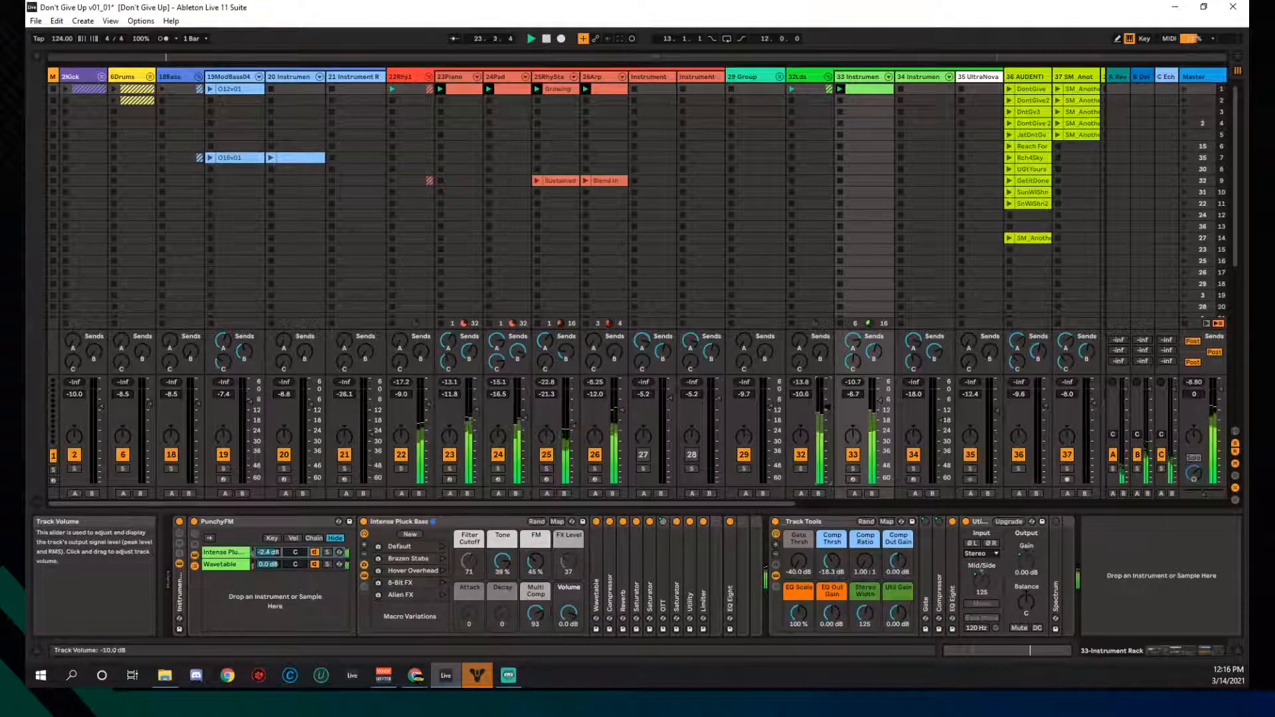
pyautogui.click(393, 103)
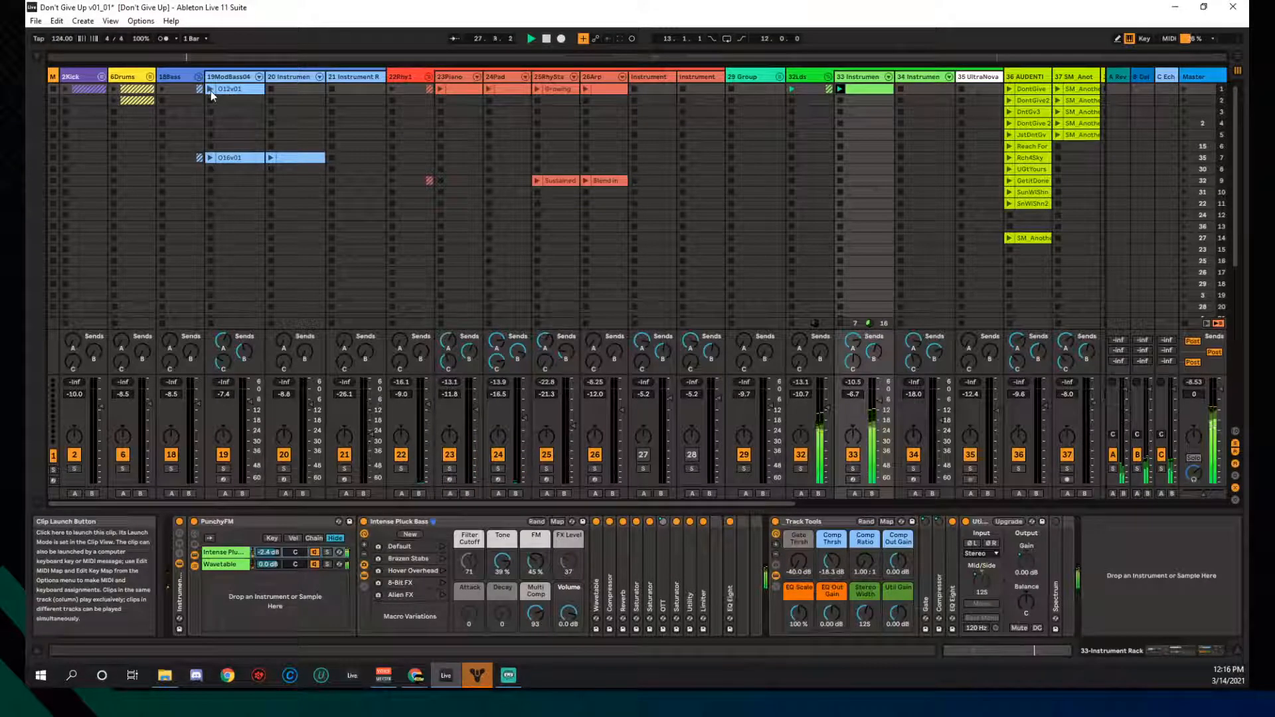
pyautogui.click(210, 90)
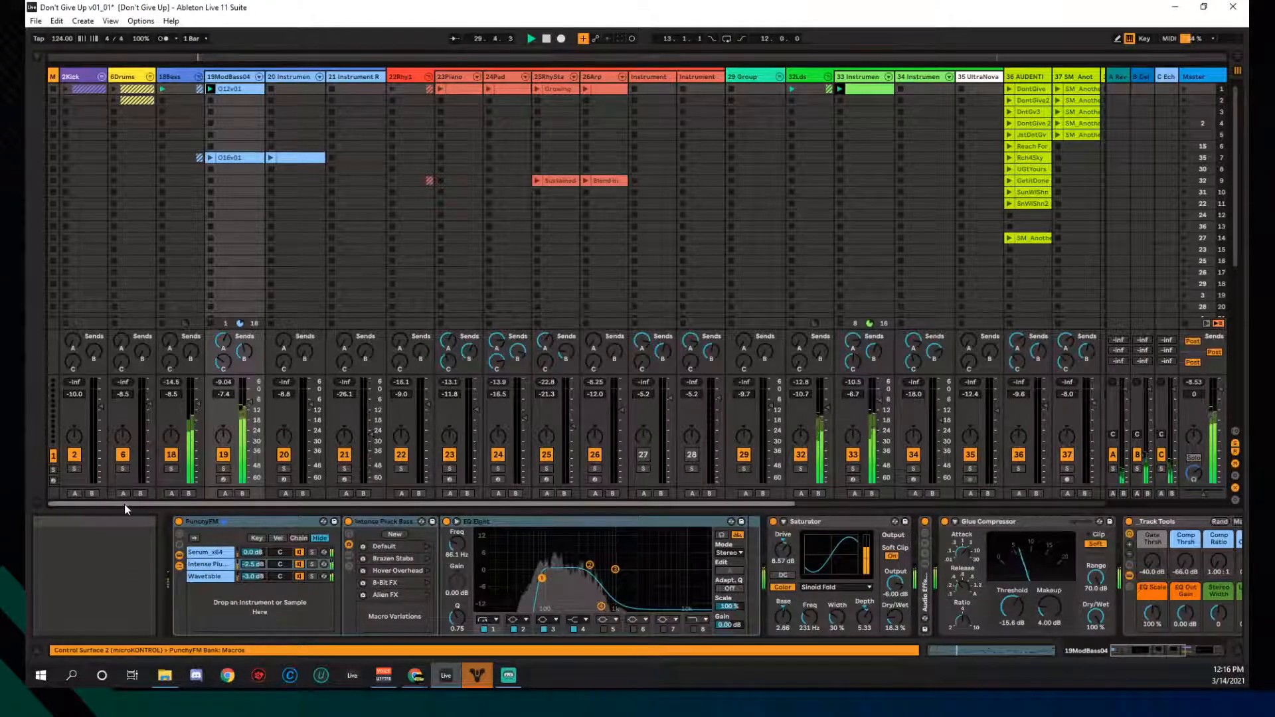
pyautogui.click(61, 89)
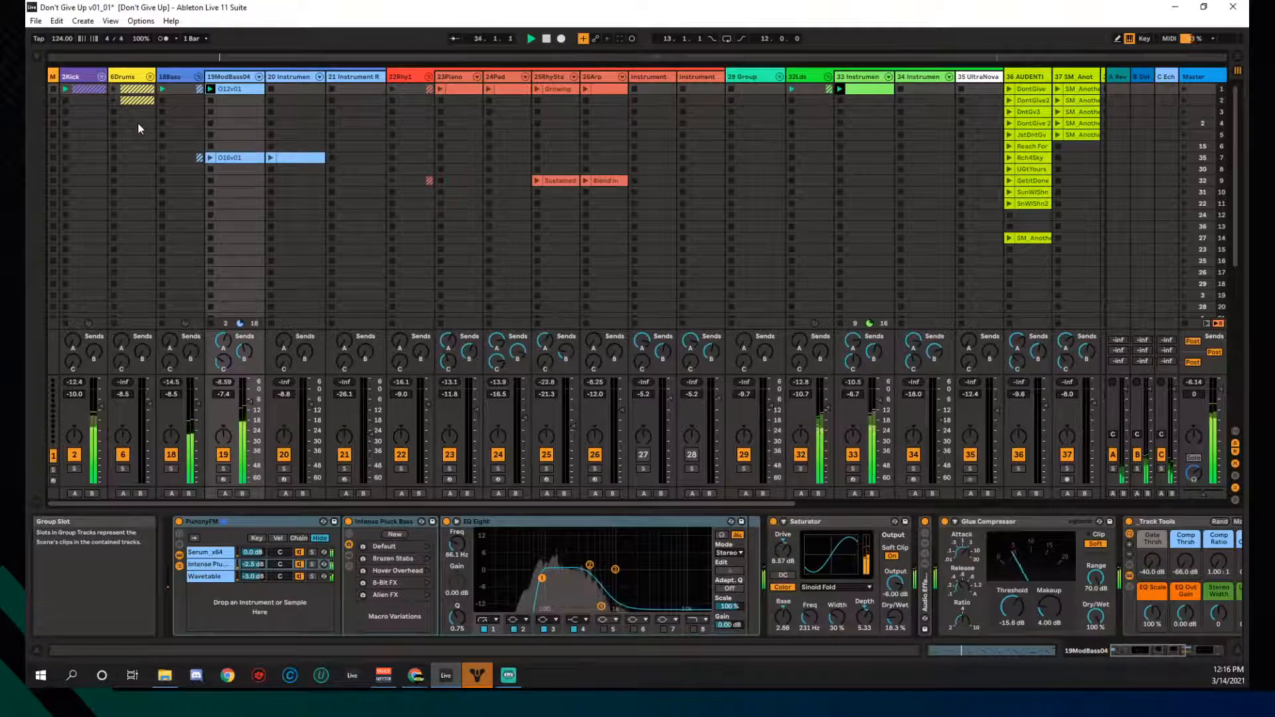
# - Open track 33's first clip, browse its groove choices, then view the O12v01 notes
pyautogui.doubleClick(864, 92)
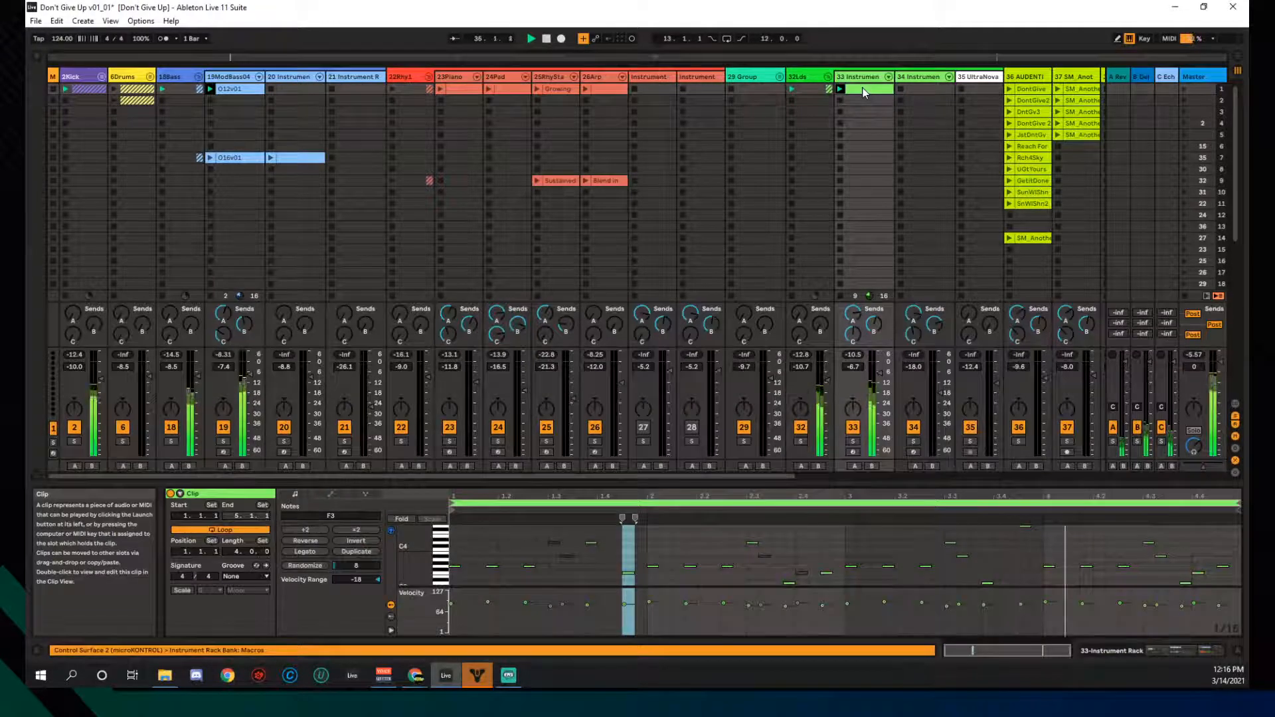
pyautogui.click(242, 575)
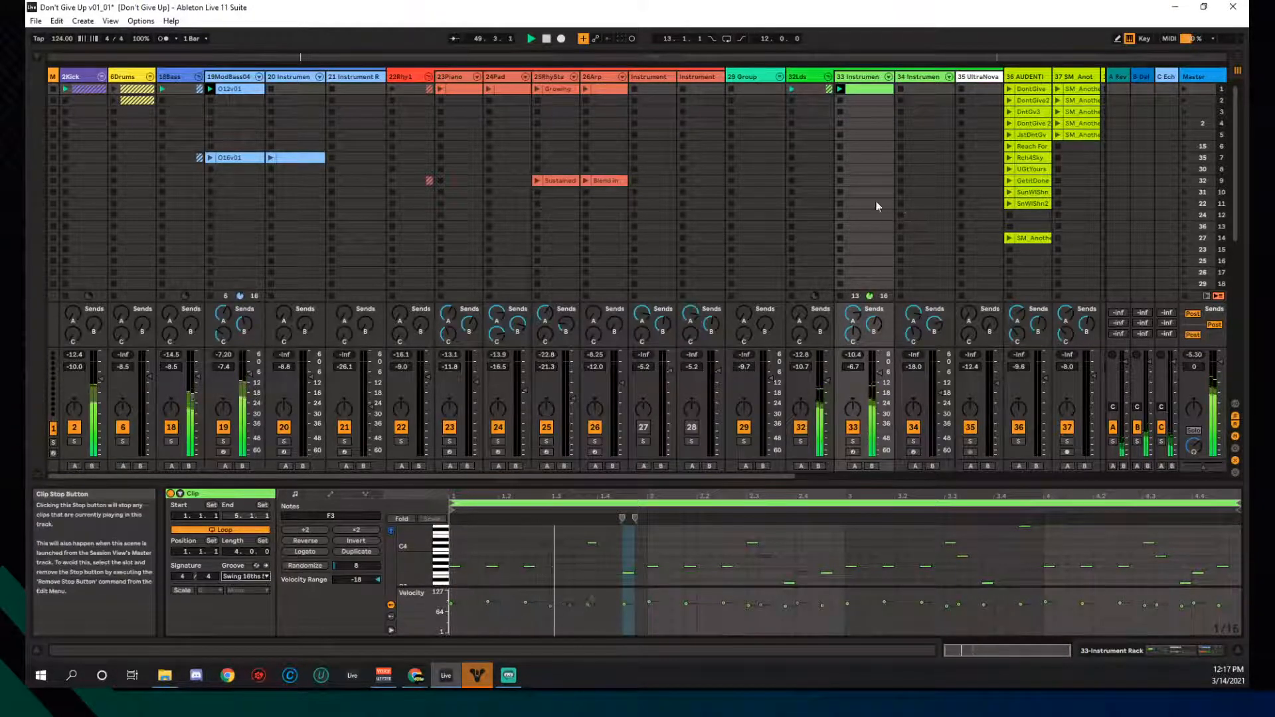
pyautogui.click(210, 89)
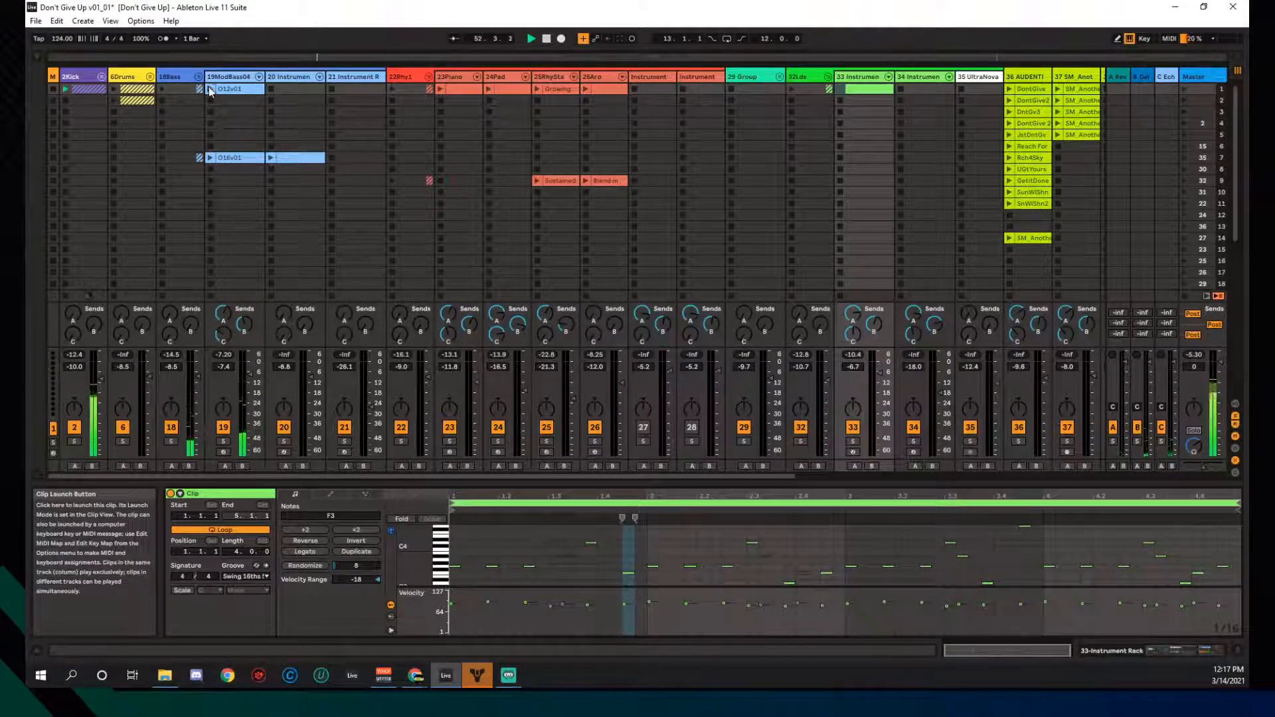
# - Audition the DontGive chop on track 36 alongside track 33's clip, then stop it
pyautogui.click(1010, 88)
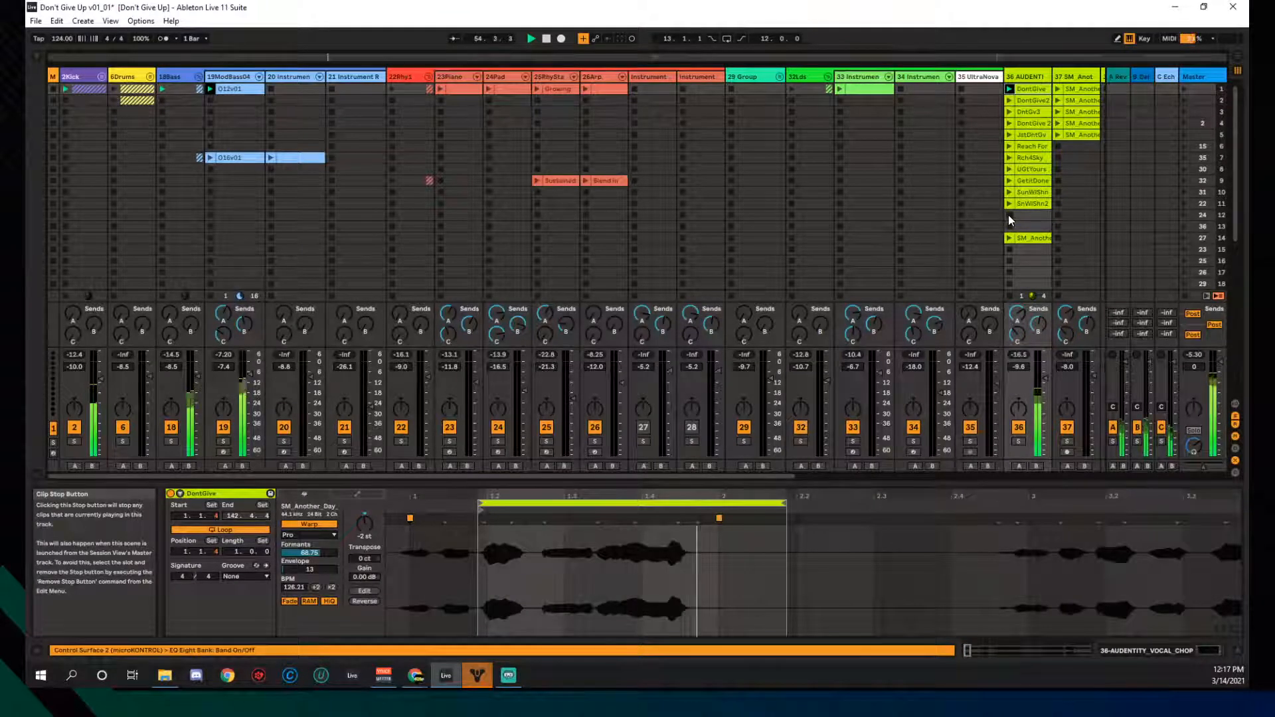
pyautogui.click(838, 87)
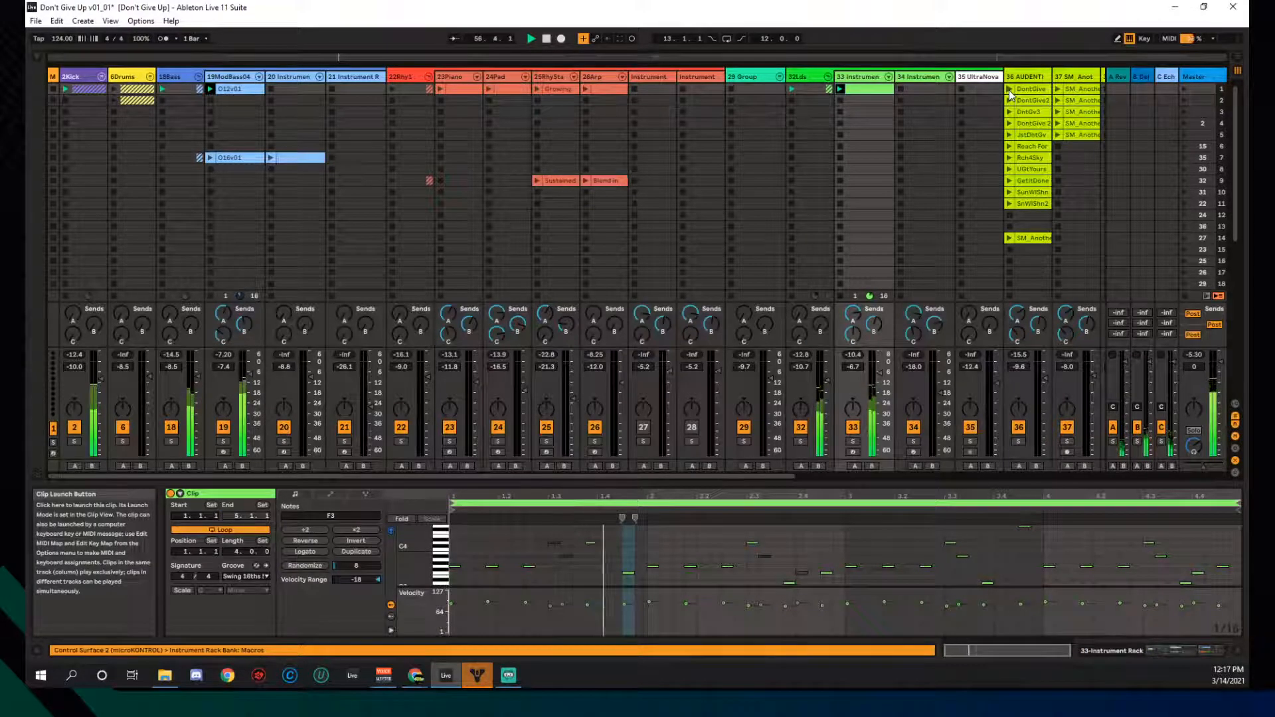
pyautogui.click(1010, 90)
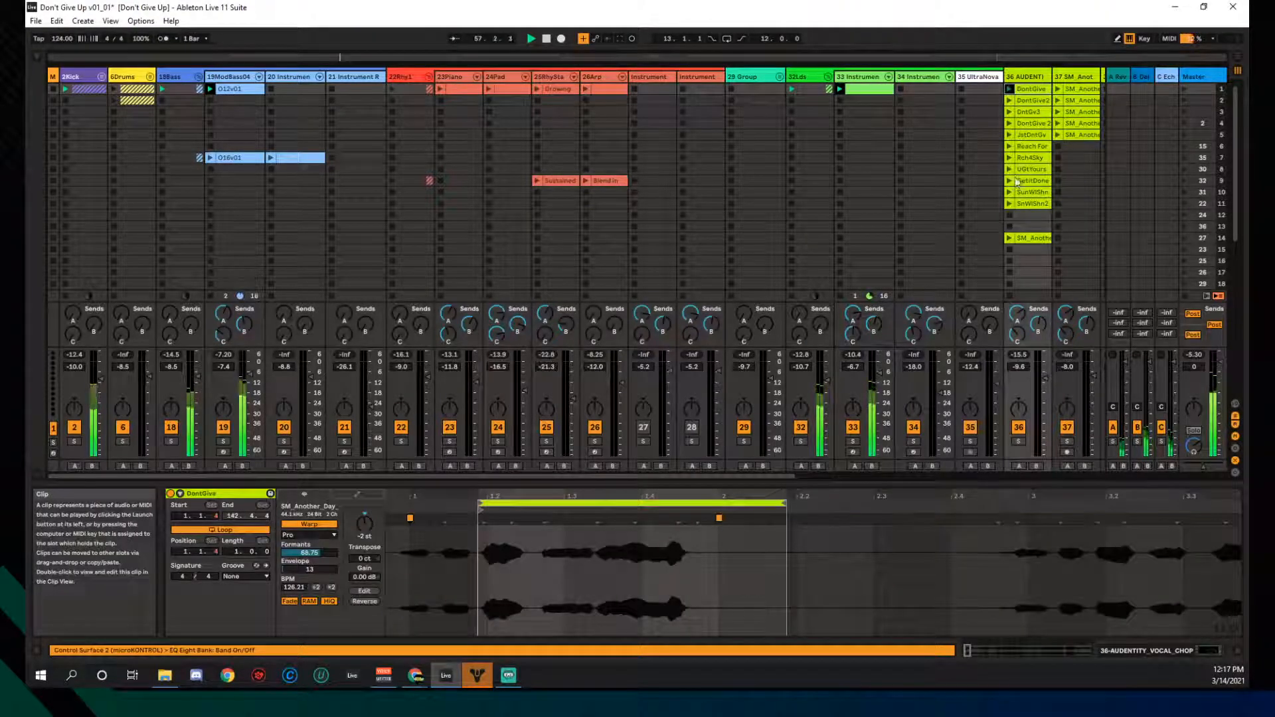
pyautogui.click(1009, 217)
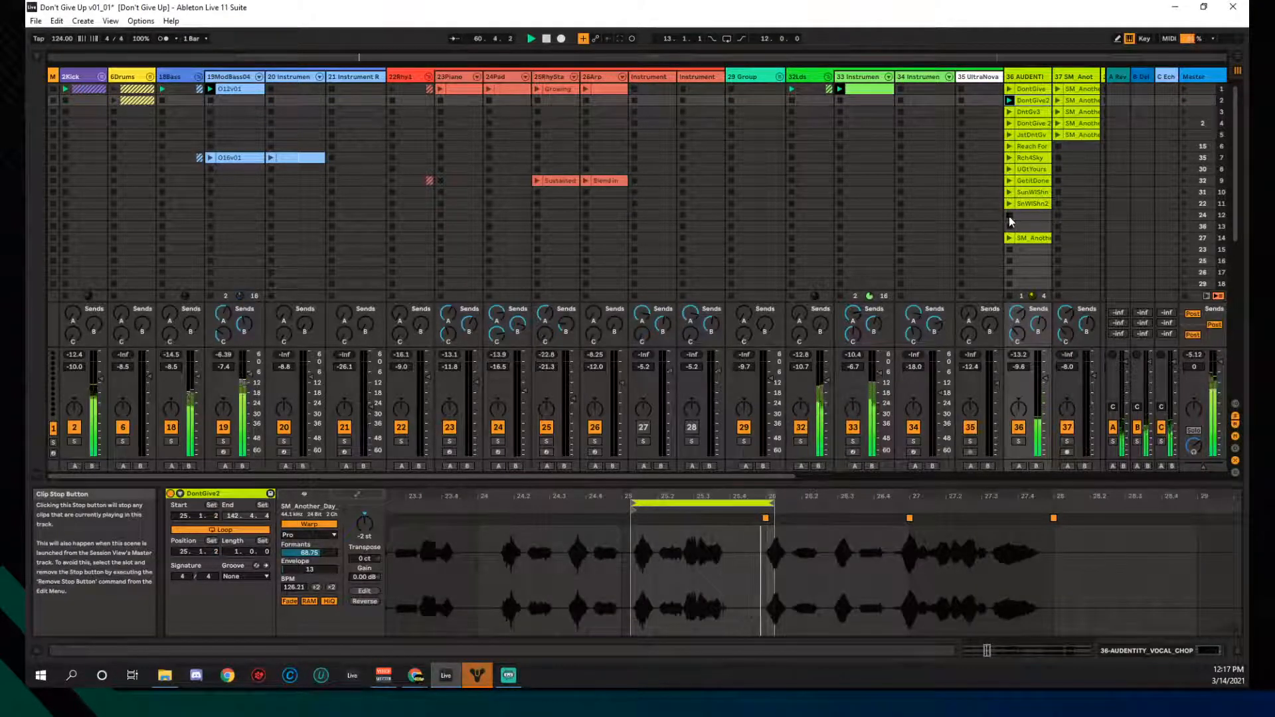
# - Play DntGv3, then DontGive2, stop the chop, and show track 33's clip notes
pyautogui.click(1010, 113)
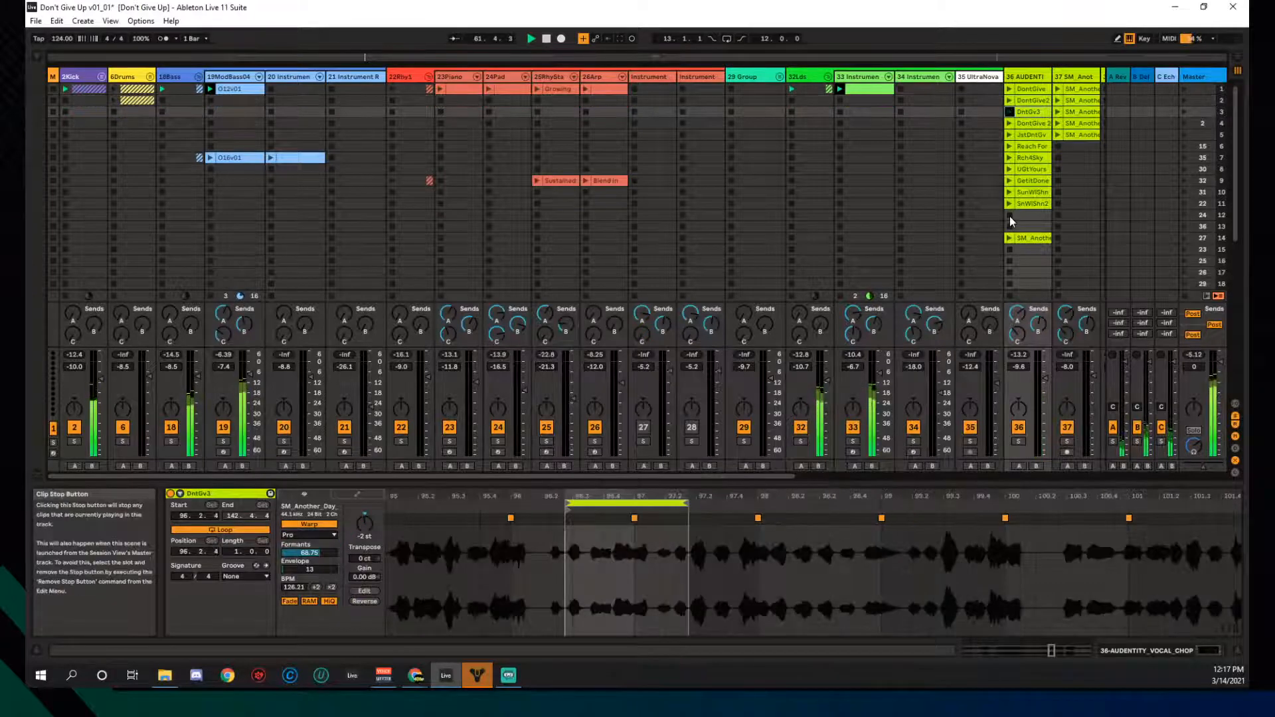
pyautogui.click(1008, 123)
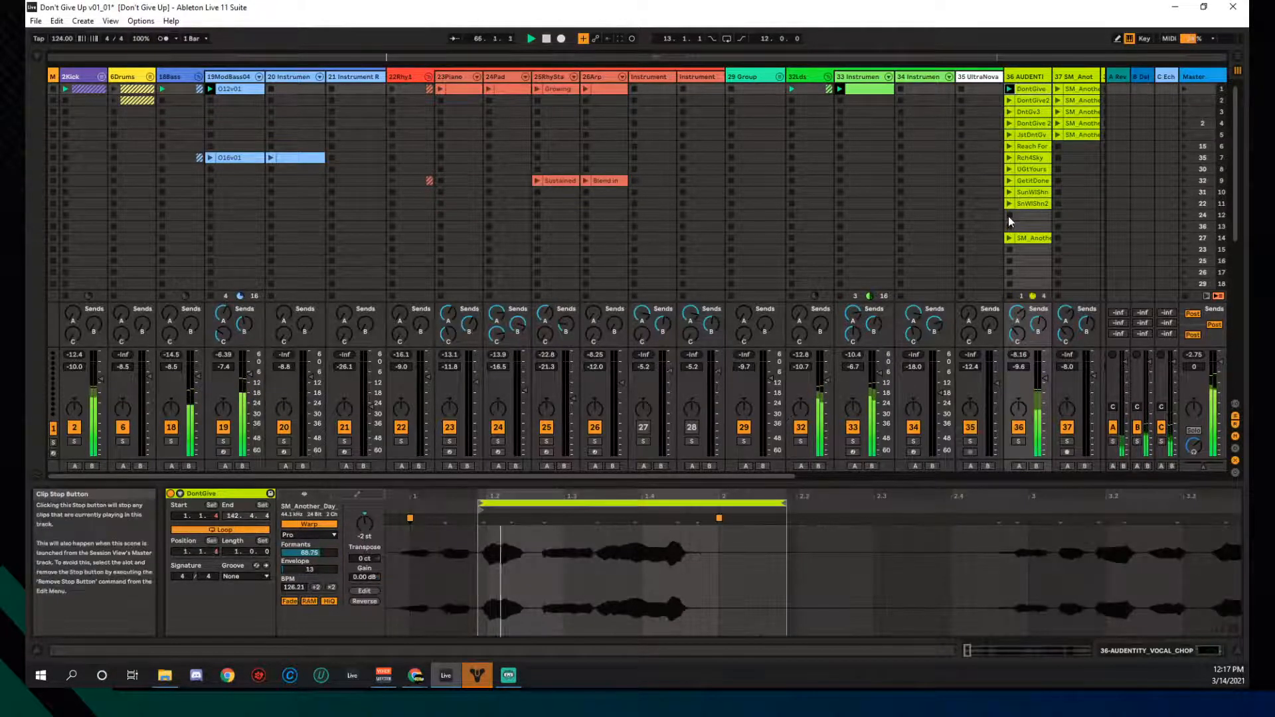
pyautogui.click(1009, 217)
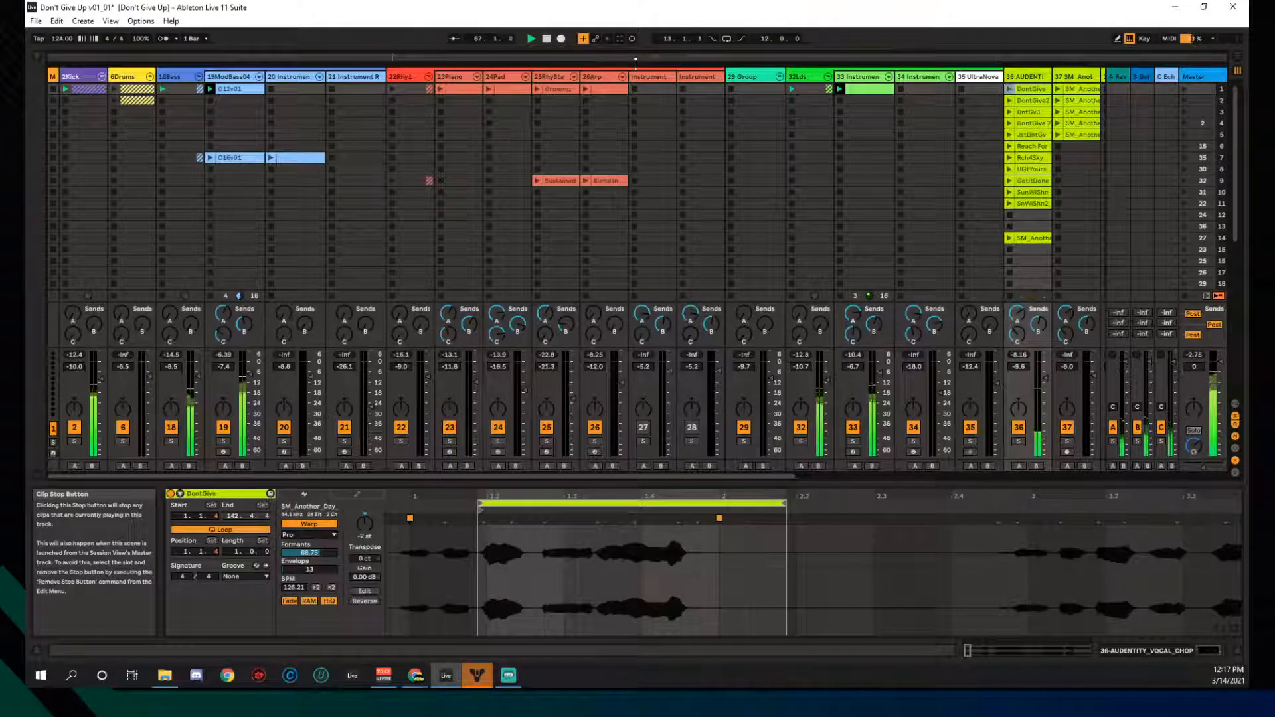
pyautogui.click(857, 91)
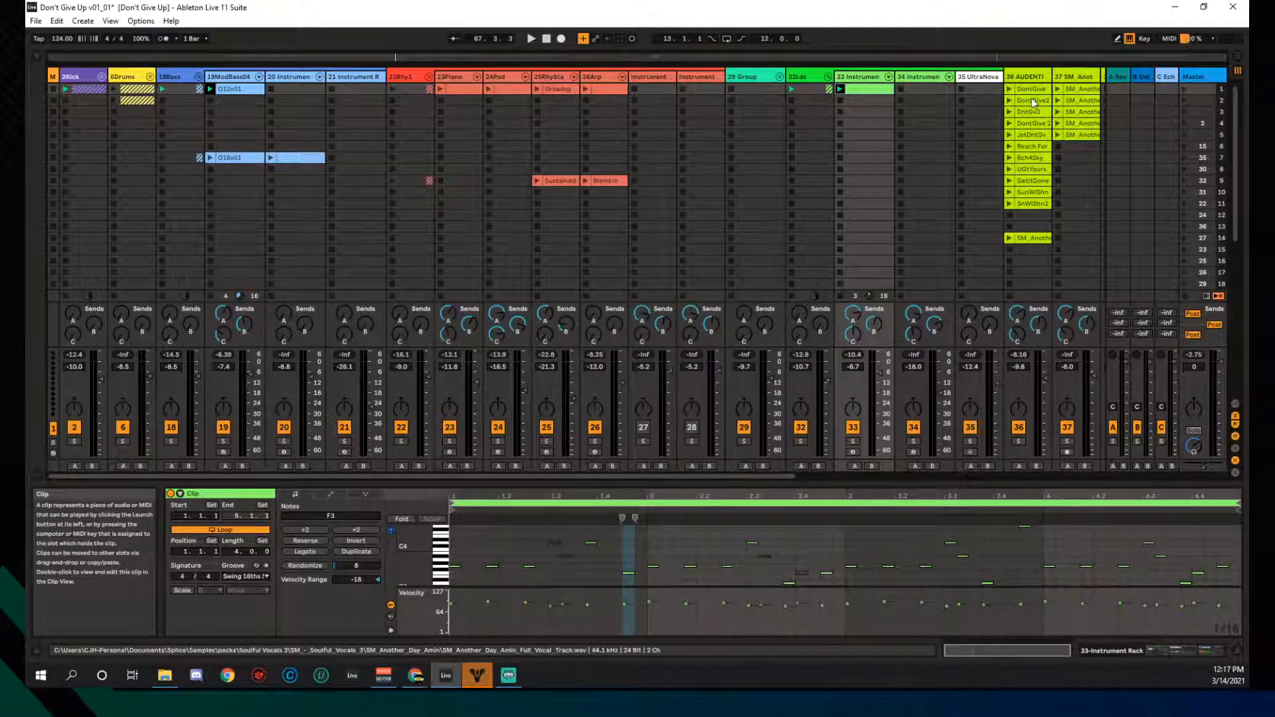
# - Unfold 6Drums, select 7Hats, and enlarge the note editor to show its hat pattern
pyautogui.click(149, 77)
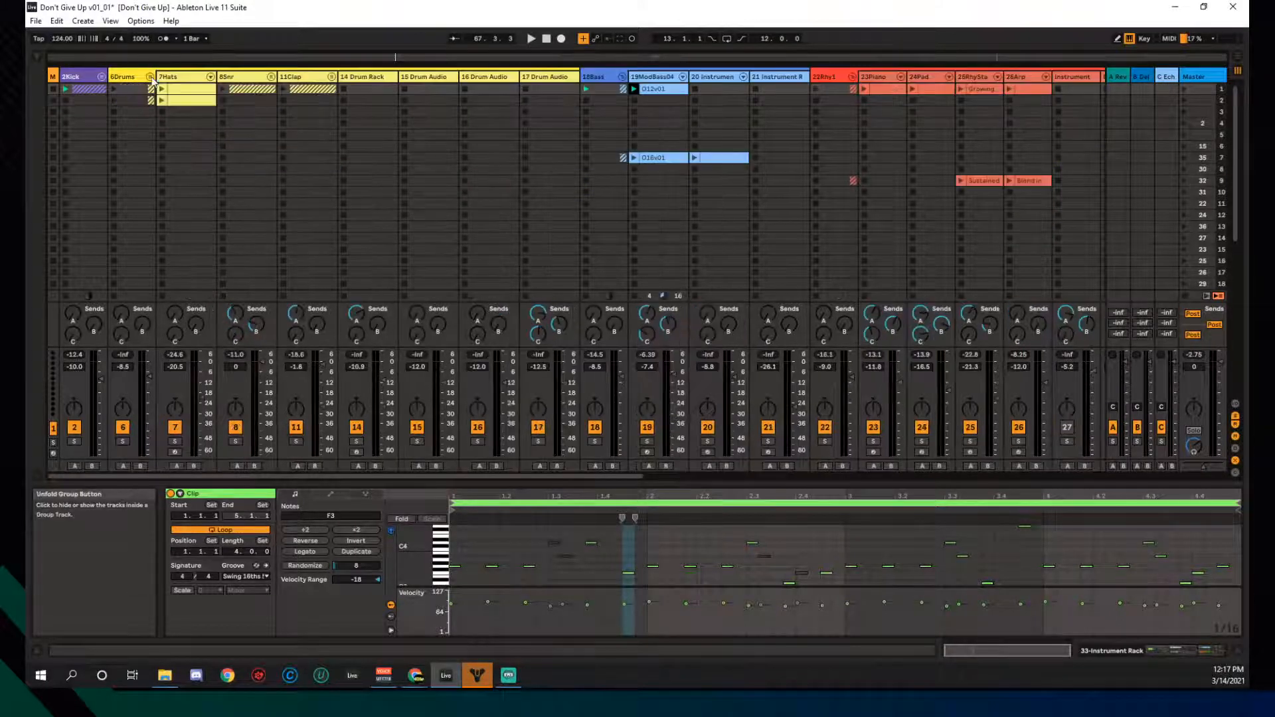
pyautogui.click(195, 80)
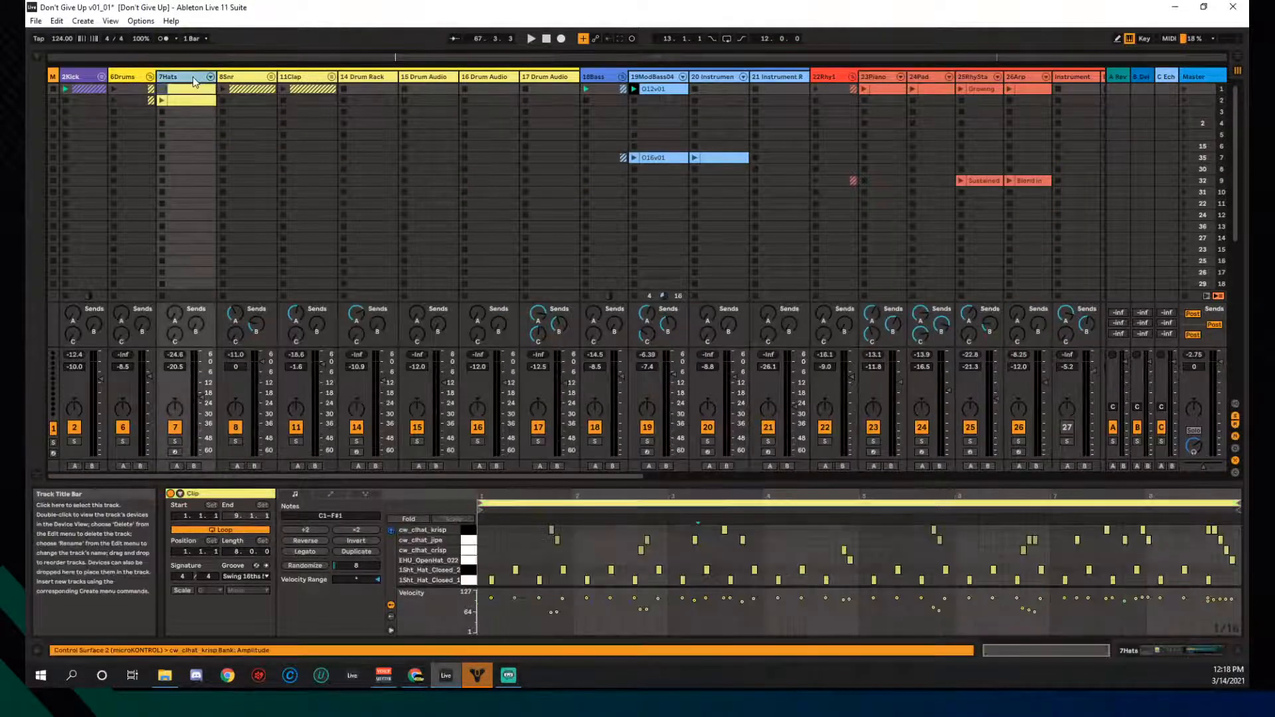
pyautogui.moveTo(717, 485); pyautogui.dragTo(719, 334)
pyautogui.click(699, 565)
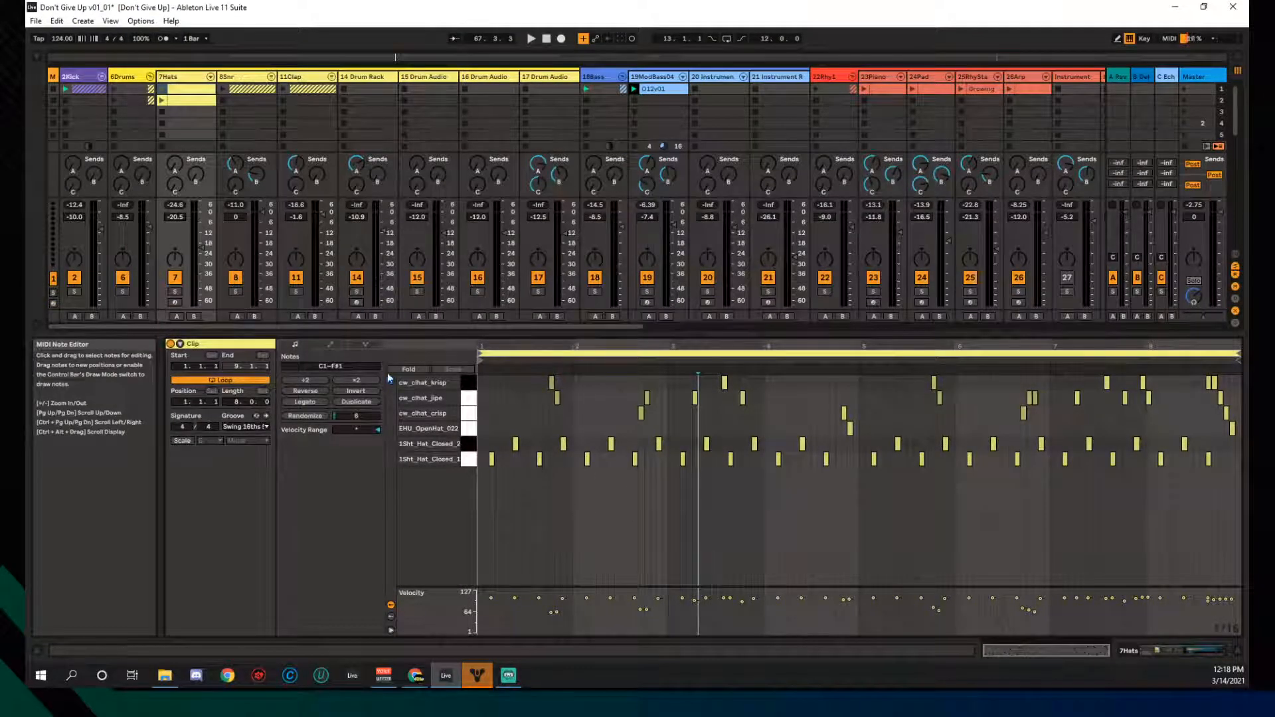
# - Compare the two 7Hats clips and start playing the sparser first one
pyautogui.click(180, 101)
pyautogui.click(161, 91)
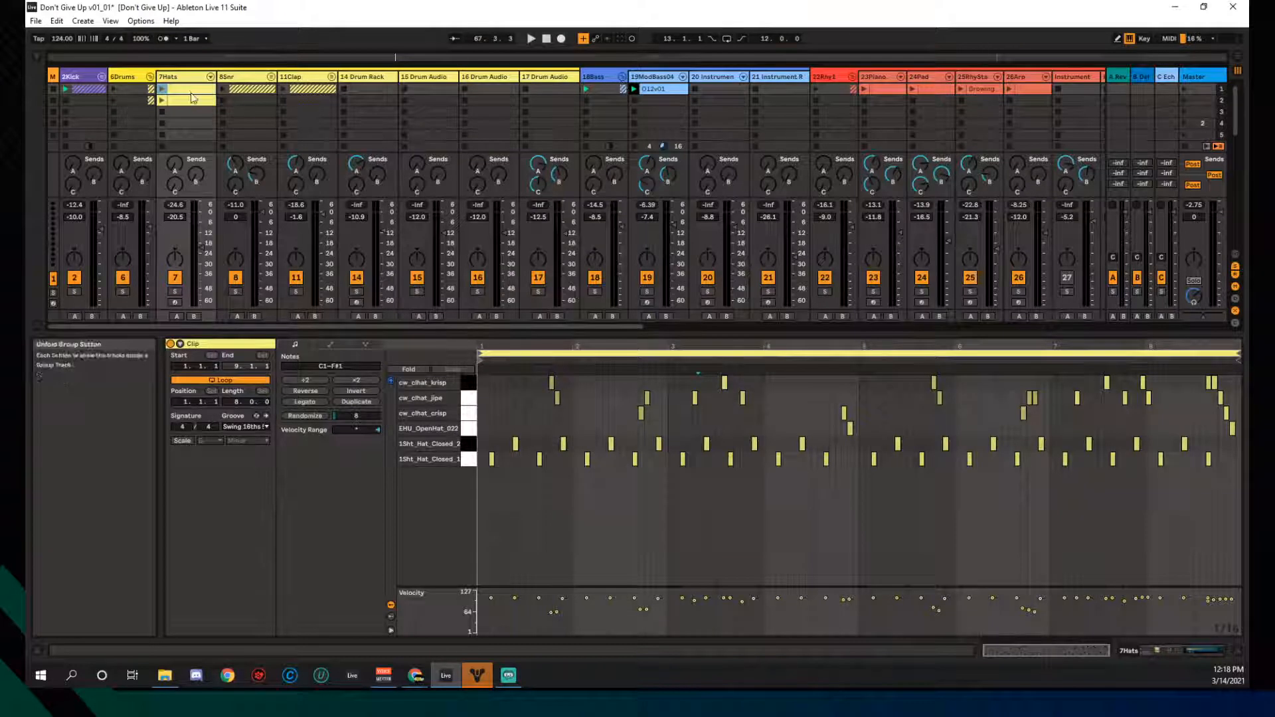
pyautogui.click(162, 93)
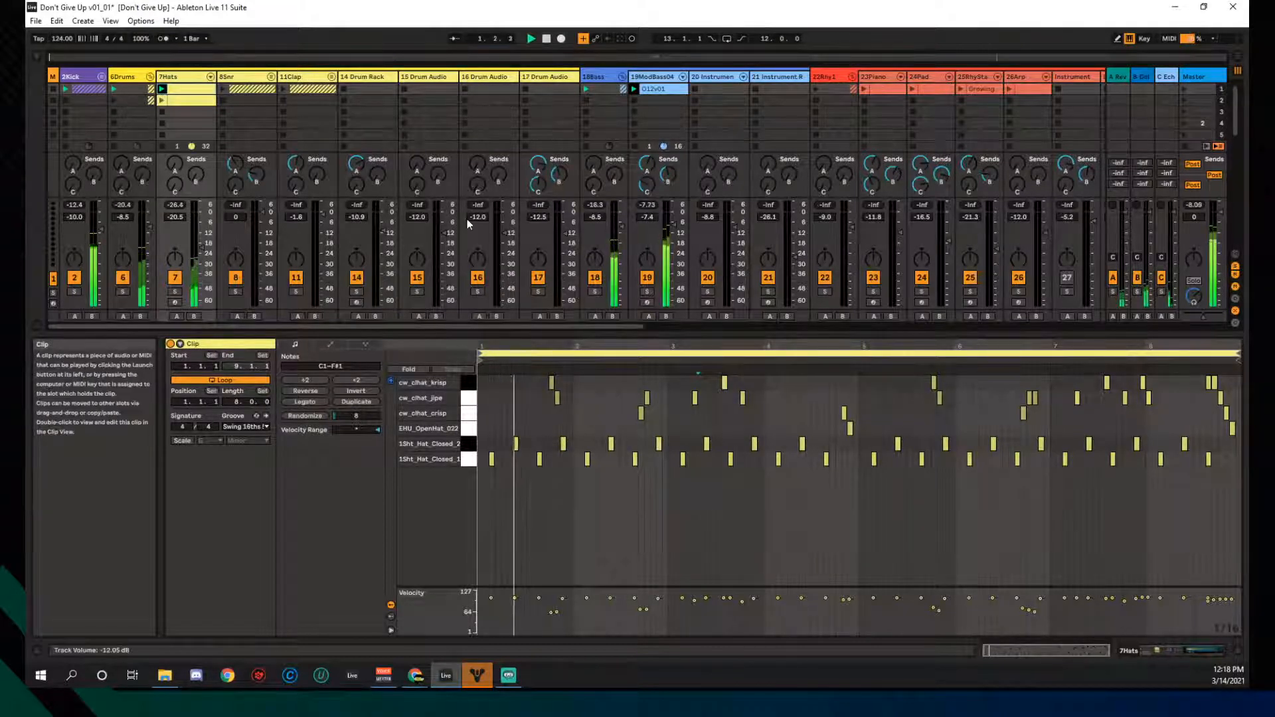
pyautogui.moveTo(547, 328); pyautogui.dragTo(922, 326)
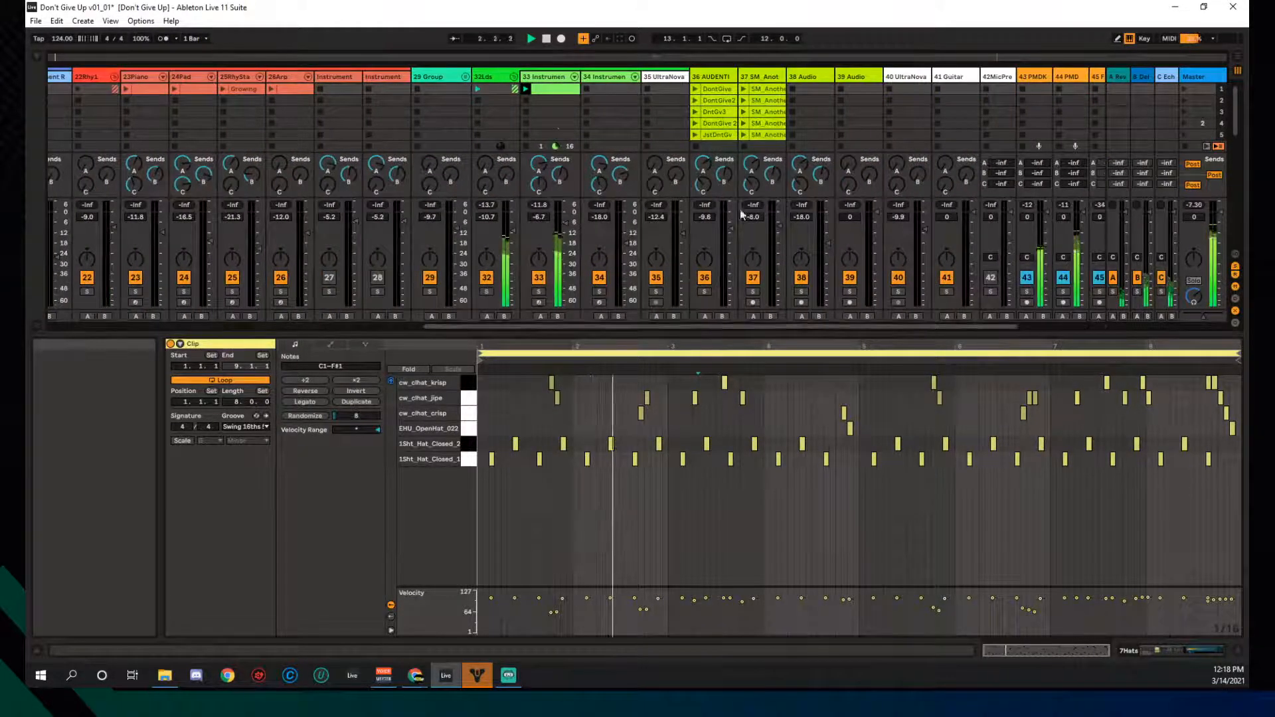
pyautogui.click(528, 102)
pyautogui.moveTo(551, 328); pyautogui.dragTo(172, 328)
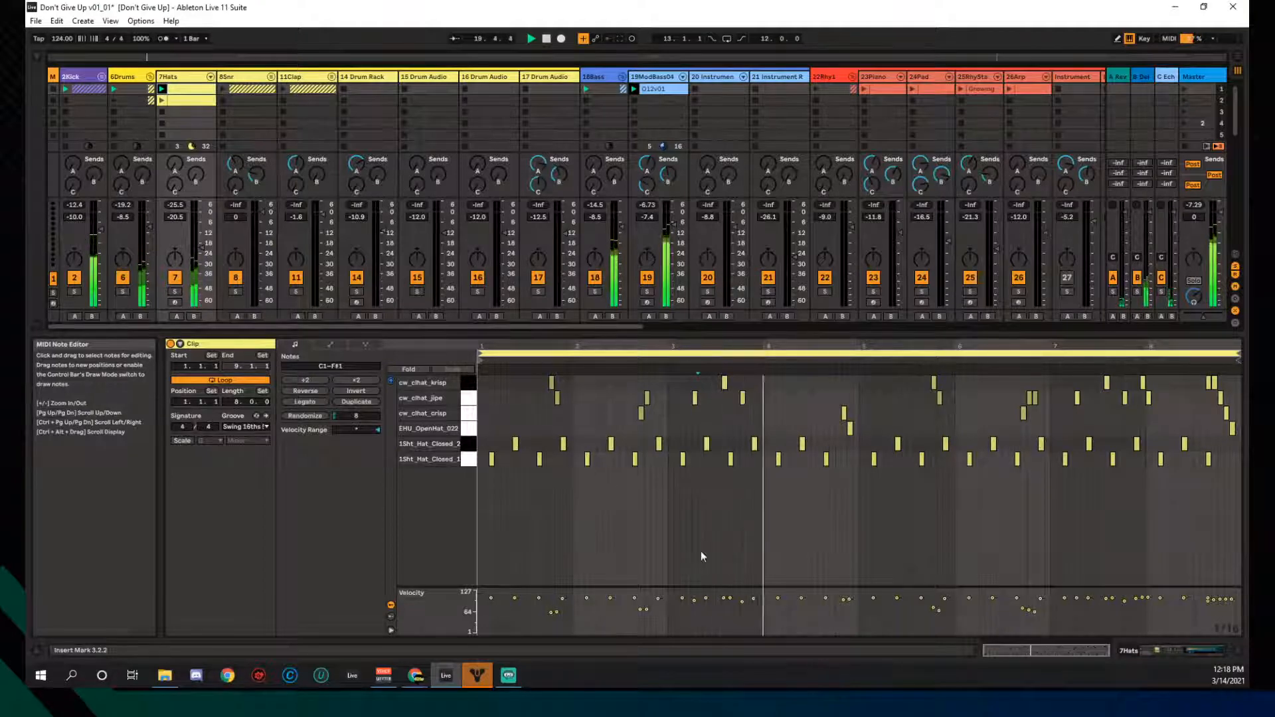
# - Select the 1Sht_Hat_Closed_2 and 1Sht_Hat_Closed_1 notes and stop playback
pyautogui.click(469, 446)
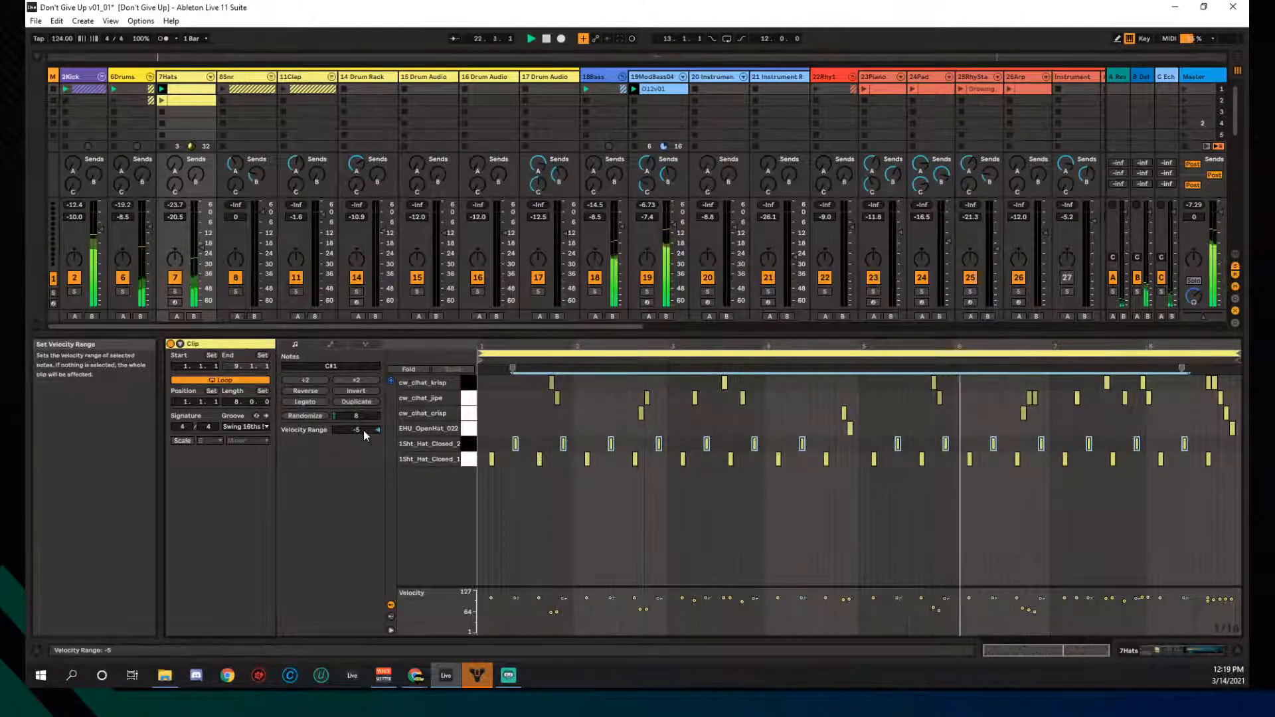
pyautogui.click(469, 459)
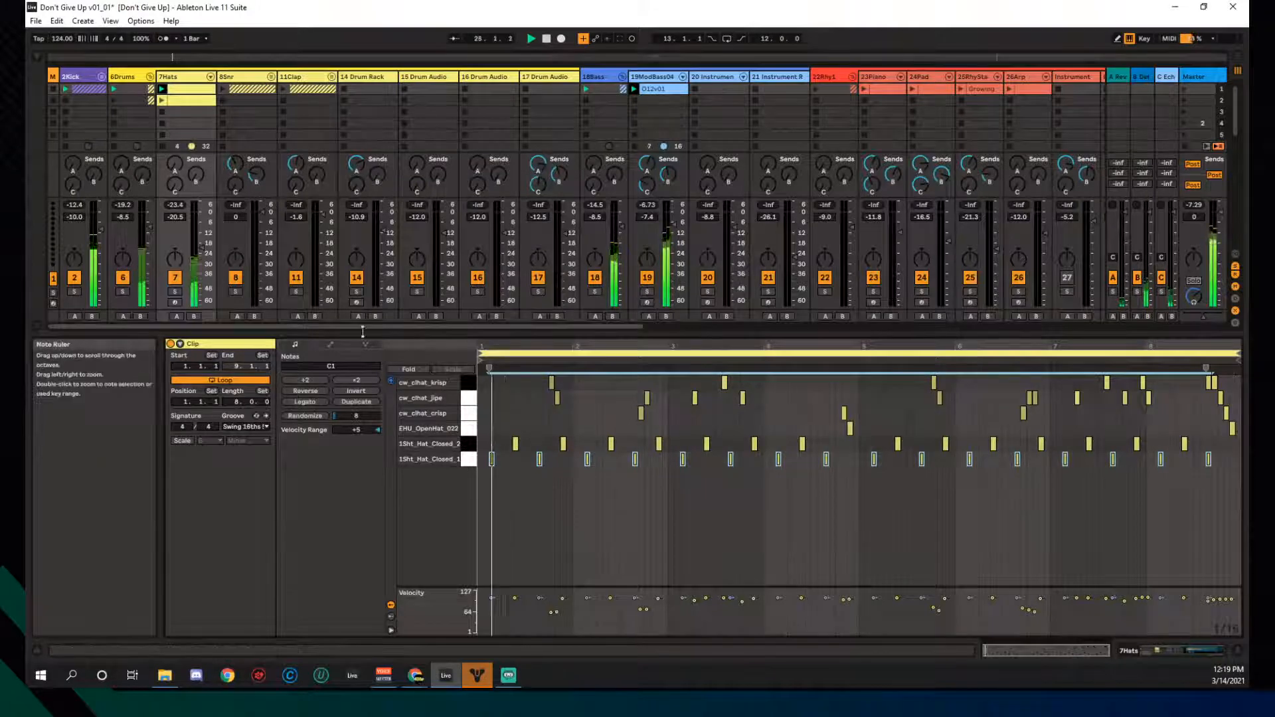
pyautogui.click(545, 39)
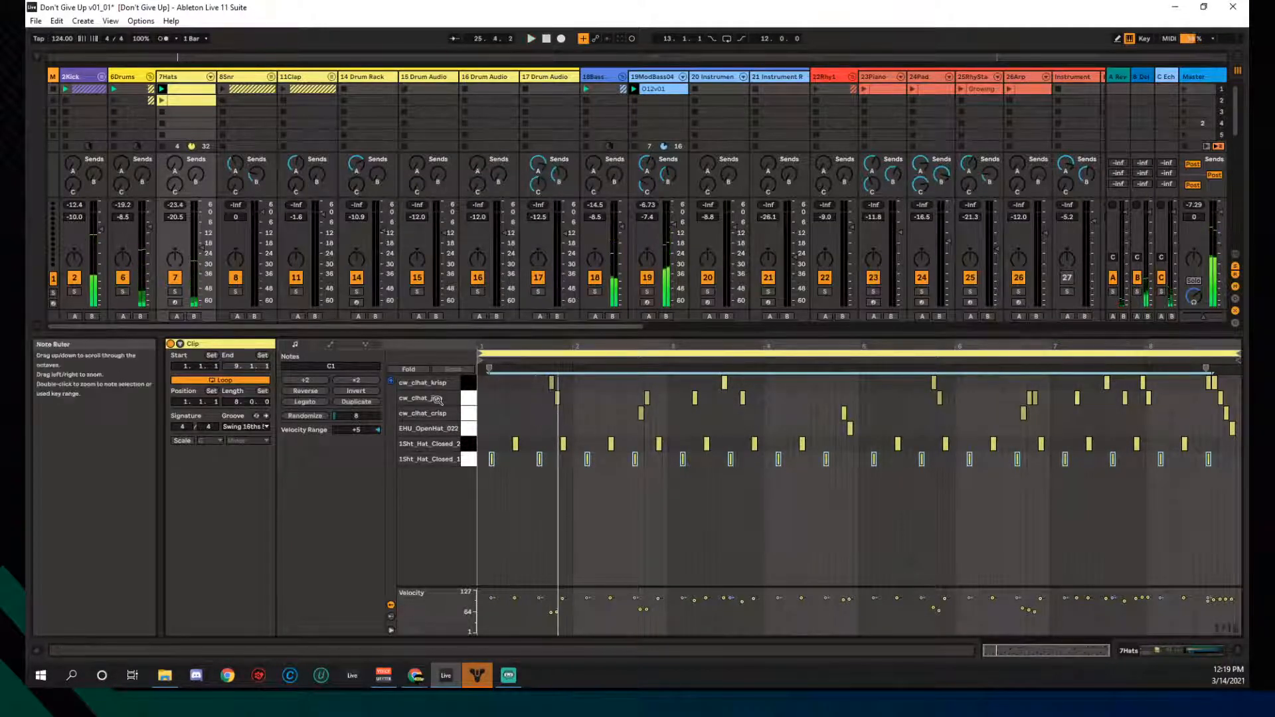
# - Preview the 1Sht_Hat_Closed_1 sound and bring up the 7Hats Drum Rack with its sampler
pyautogui.click(467, 454)
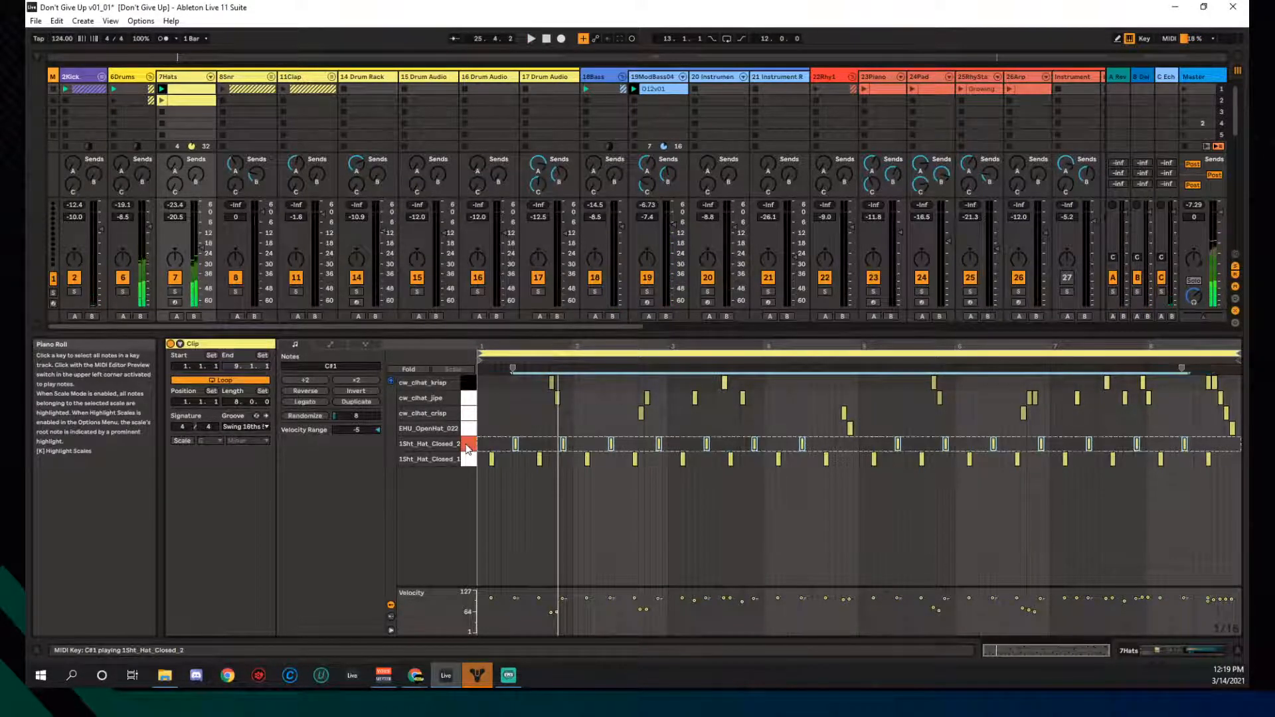
pyautogui.click(468, 459)
pyautogui.click(1186, 650)
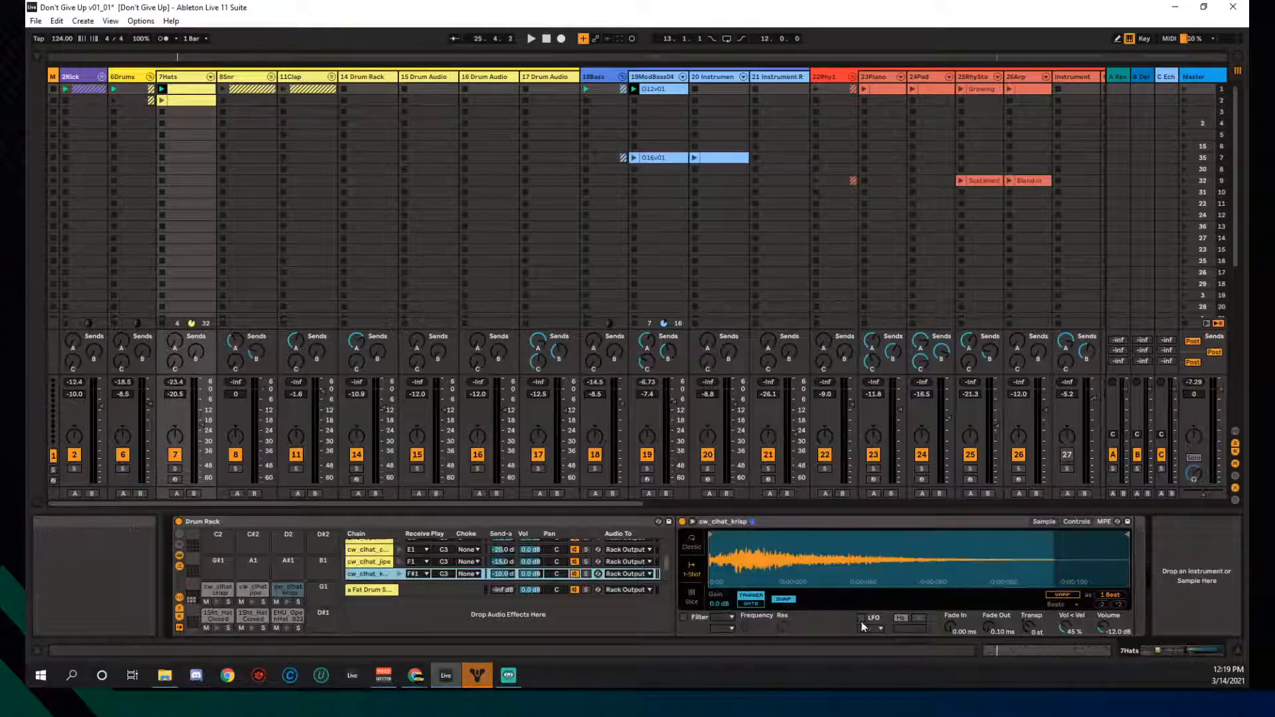
# - Preview the 1Sht_Hat_Closed_1 and 1Sht_Hat_Closed_2 chains in the 7Hats Drum Rack
pyautogui.click(400, 573)
pyautogui.scroll(4, 398, 558)
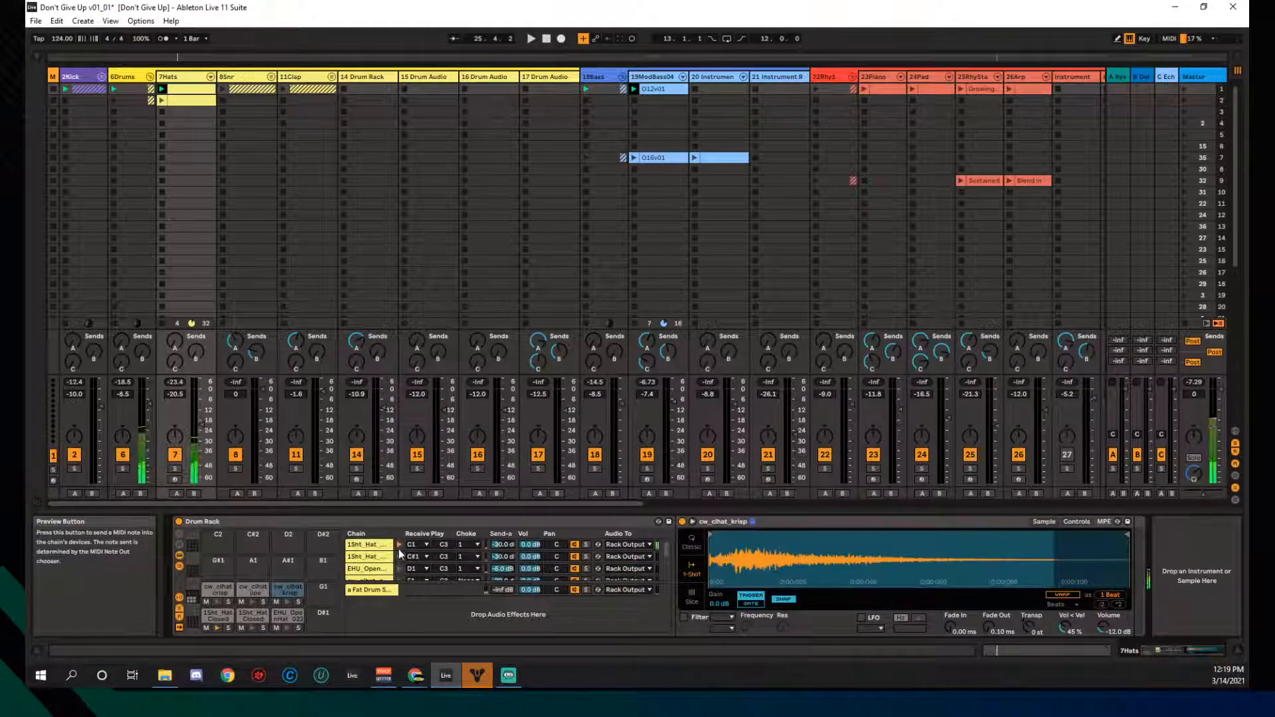
pyautogui.click(383, 558)
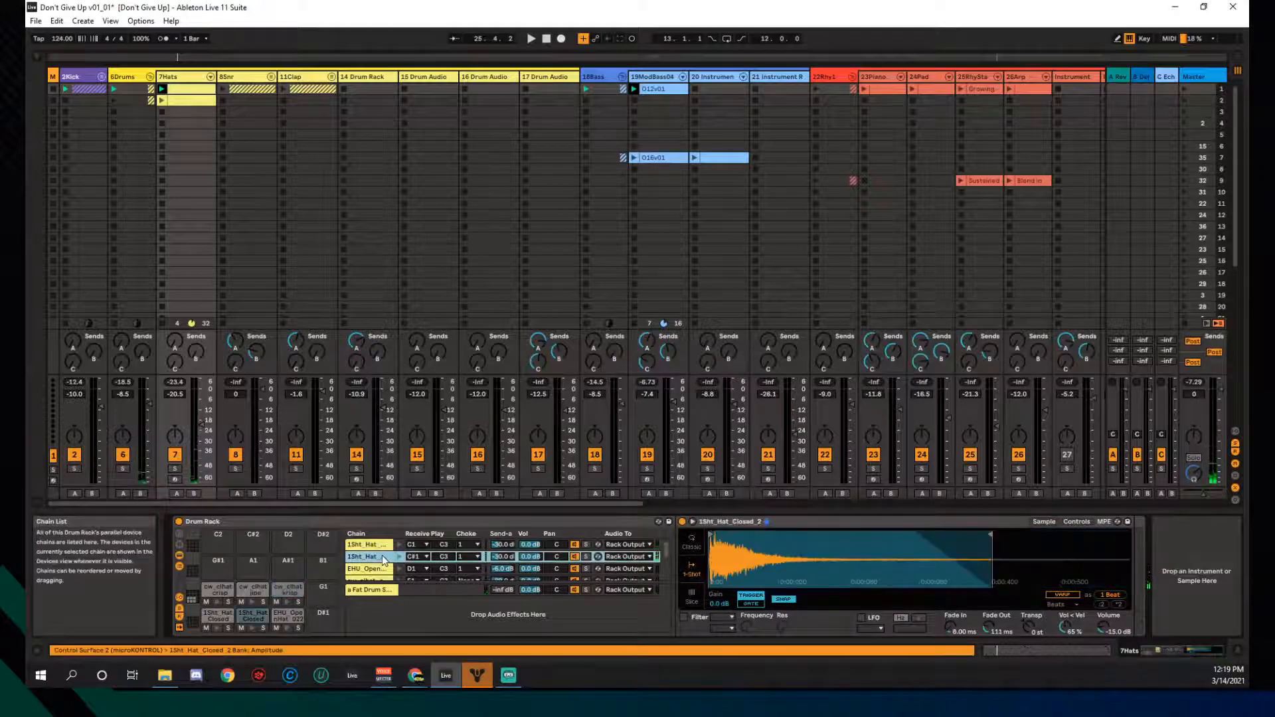
pyautogui.click(381, 546)
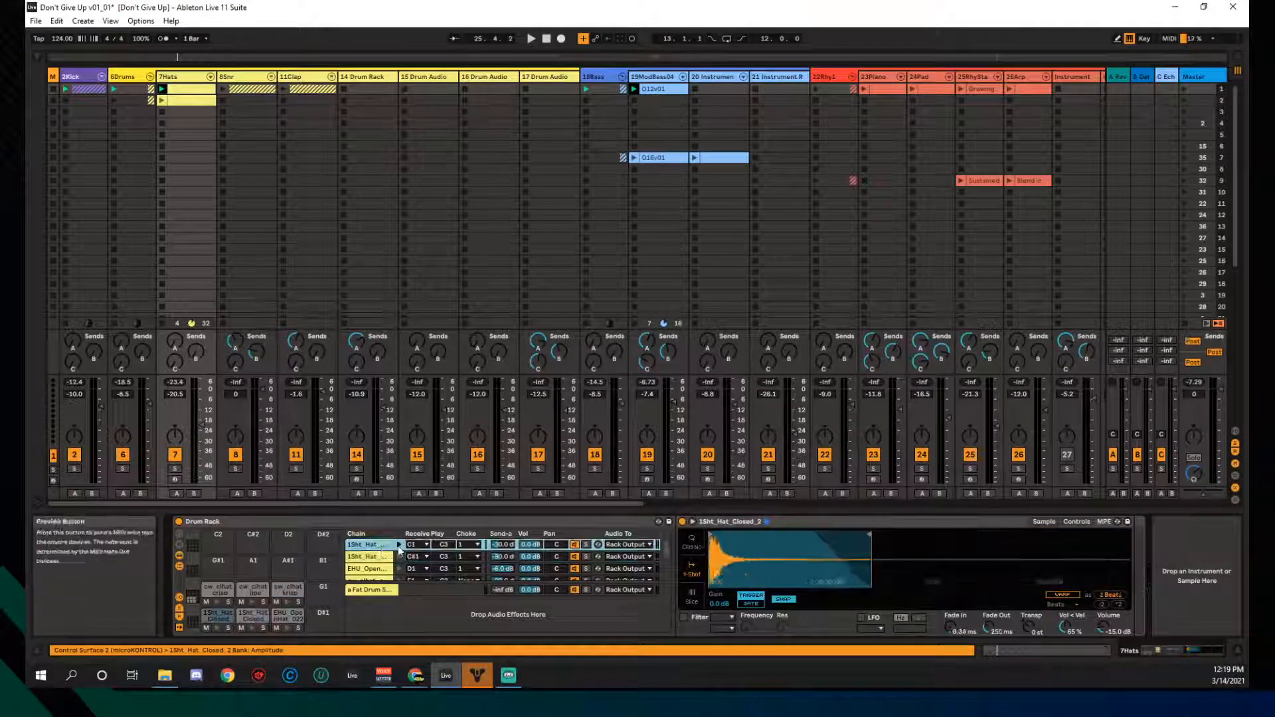
pyautogui.click(399, 547)
pyautogui.click(383, 558)
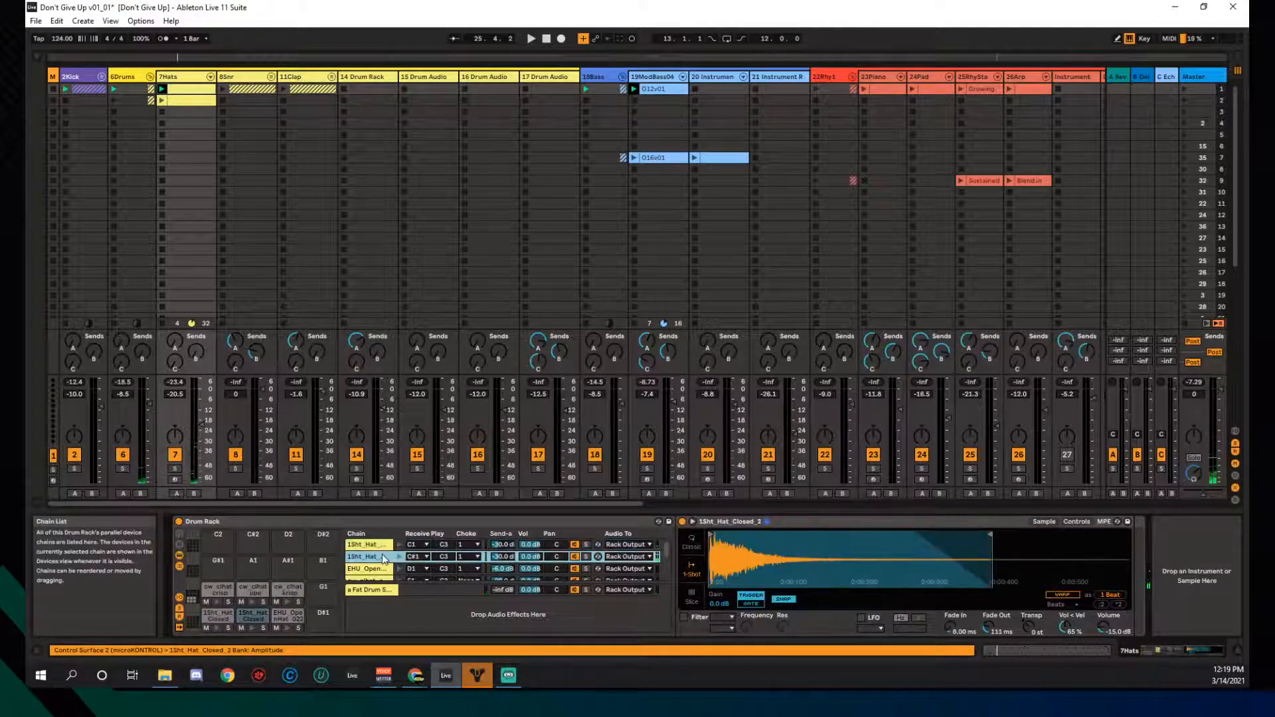
pyautogui.click(397, 558)
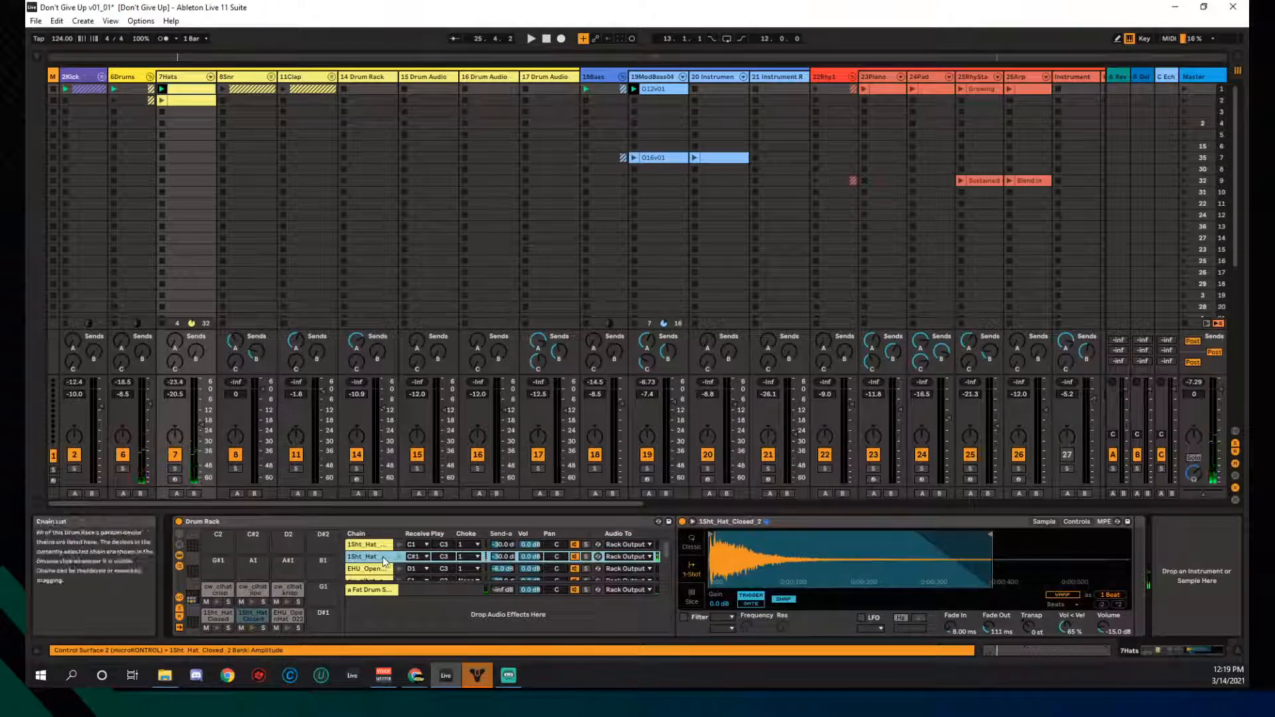
# - Play the closed hat pads, leaving 1Sht_Hat_Closed_2 shown in the sampler
pyautogui.click(218, 629)
pyautogui.click(218, 628)
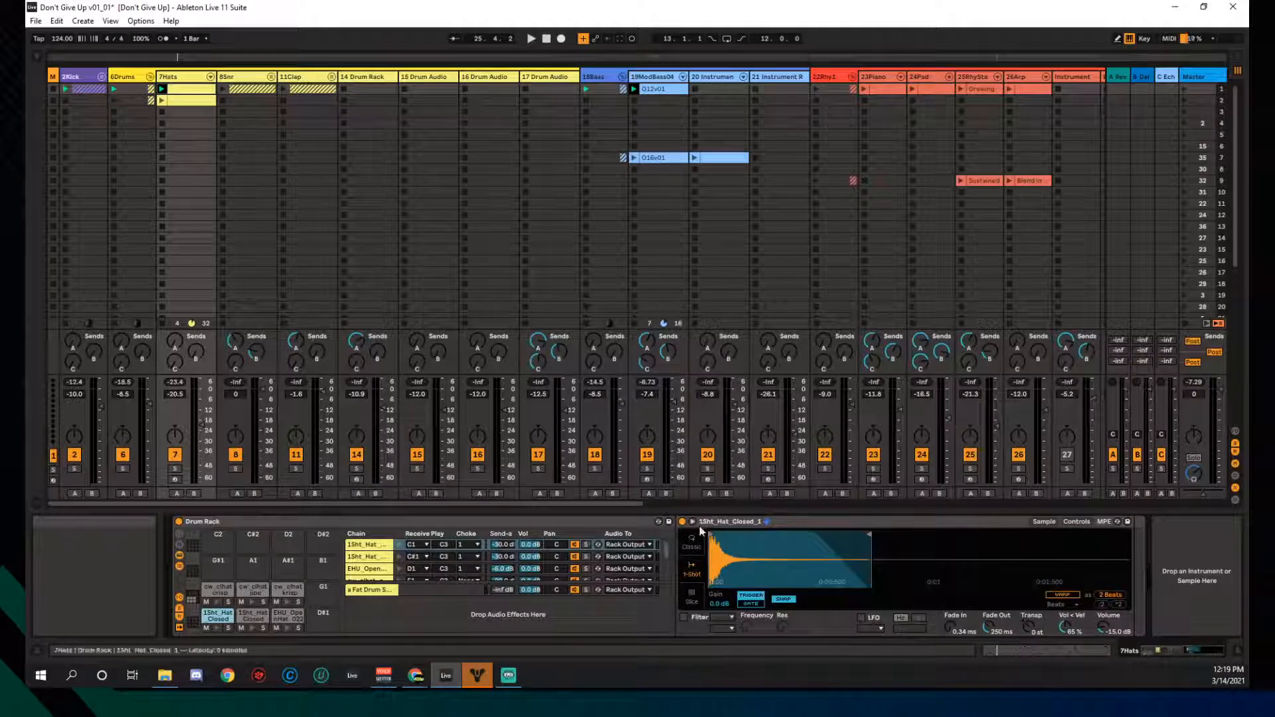
pyautogui.click(247, 619)
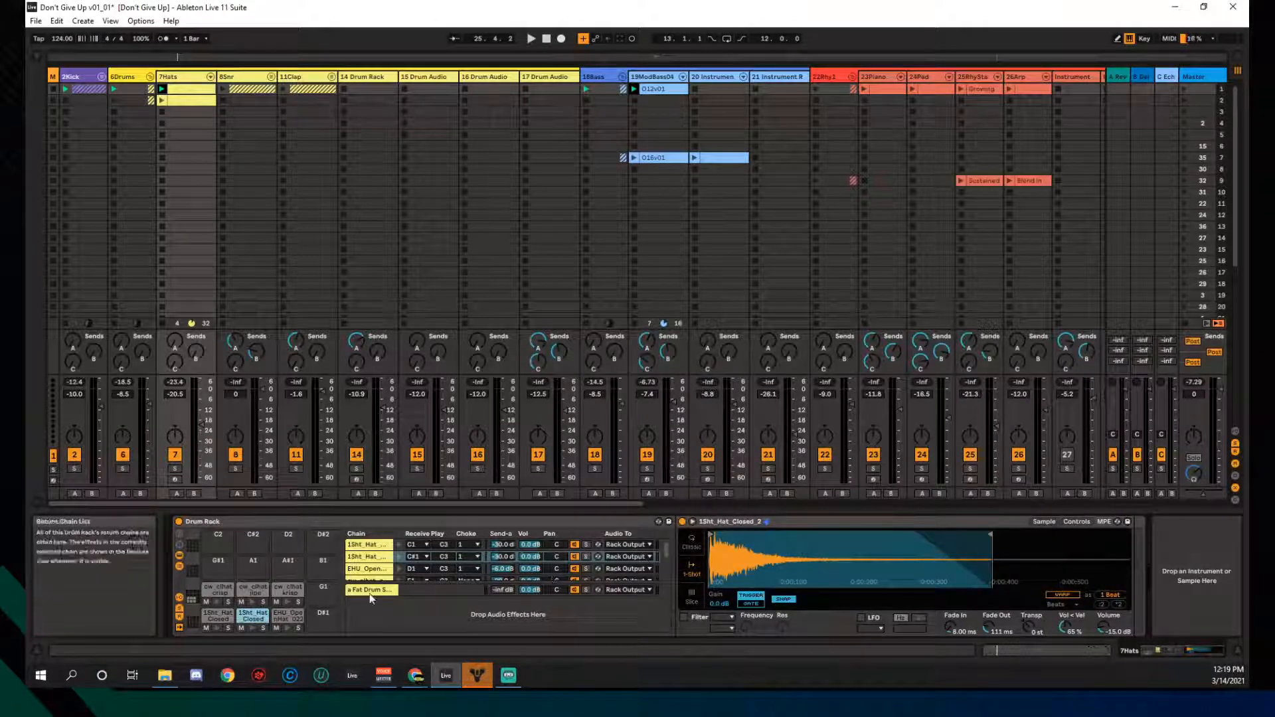
pyautogui.click(253, 629)
pyautogui.click(252, 630)
pyautogui.click(252, 629)
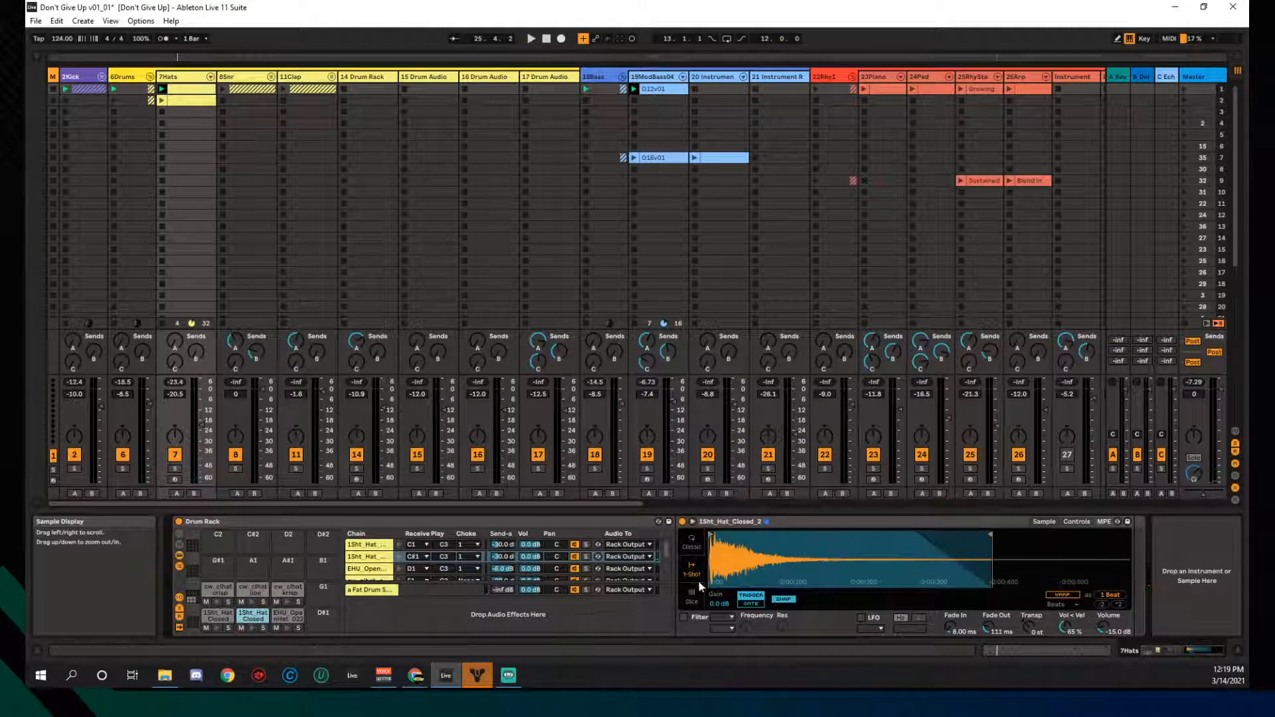
pyautogui.scroll(-1, 409, 560)
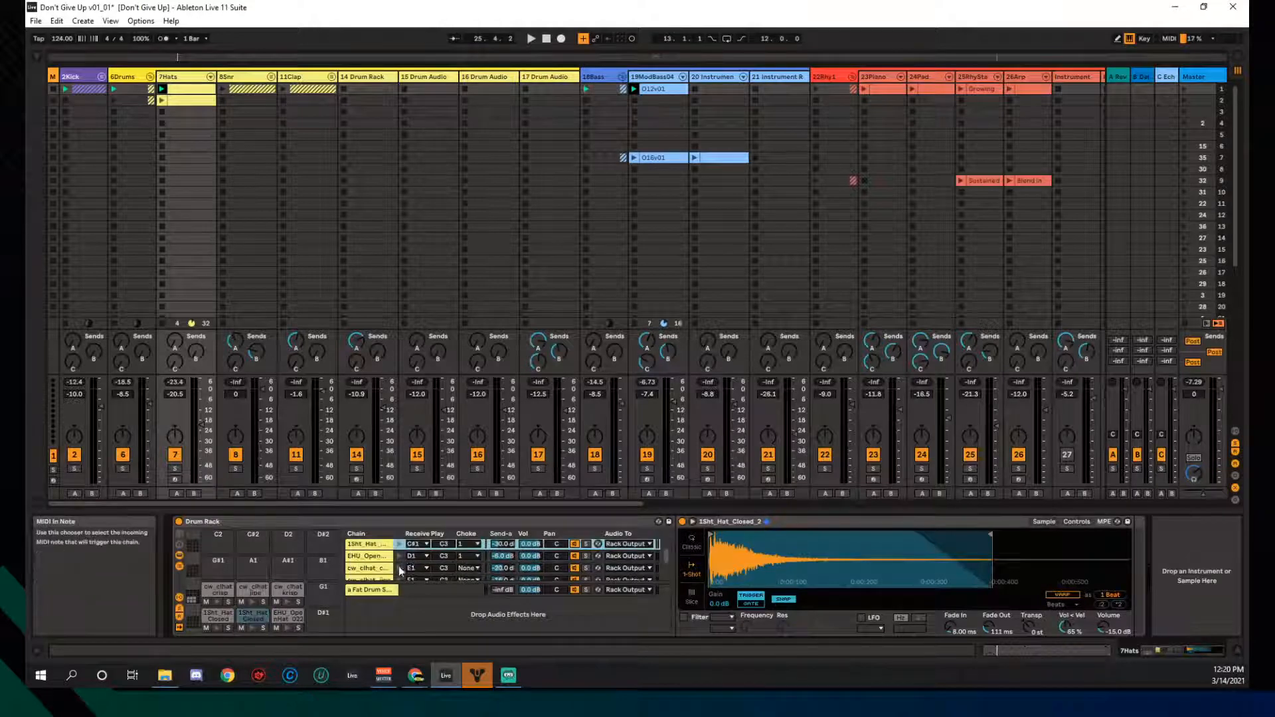
# - Preview the EHU_Open hat chain, then launch the 7Hats hi-hat clip
pyautogui.click(400, 555)
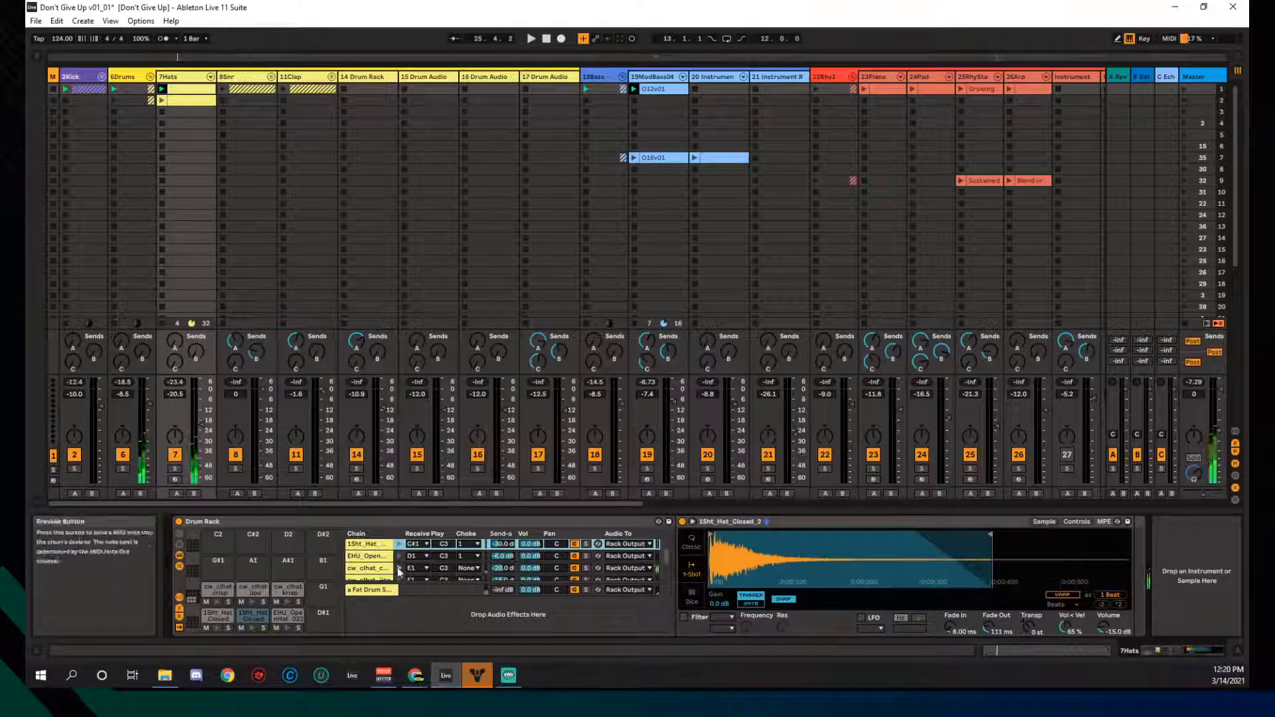
pyautogui.scroll(-2, 412, 568)
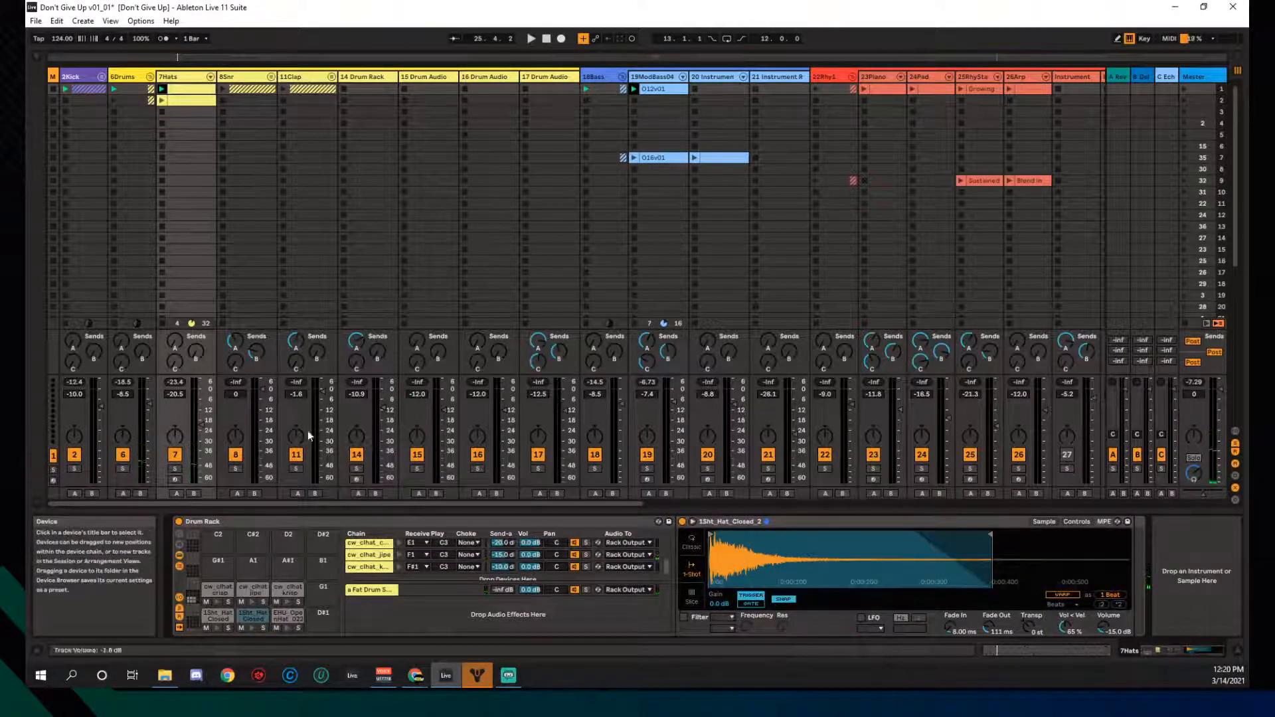
pyautogui.click(162, 89)
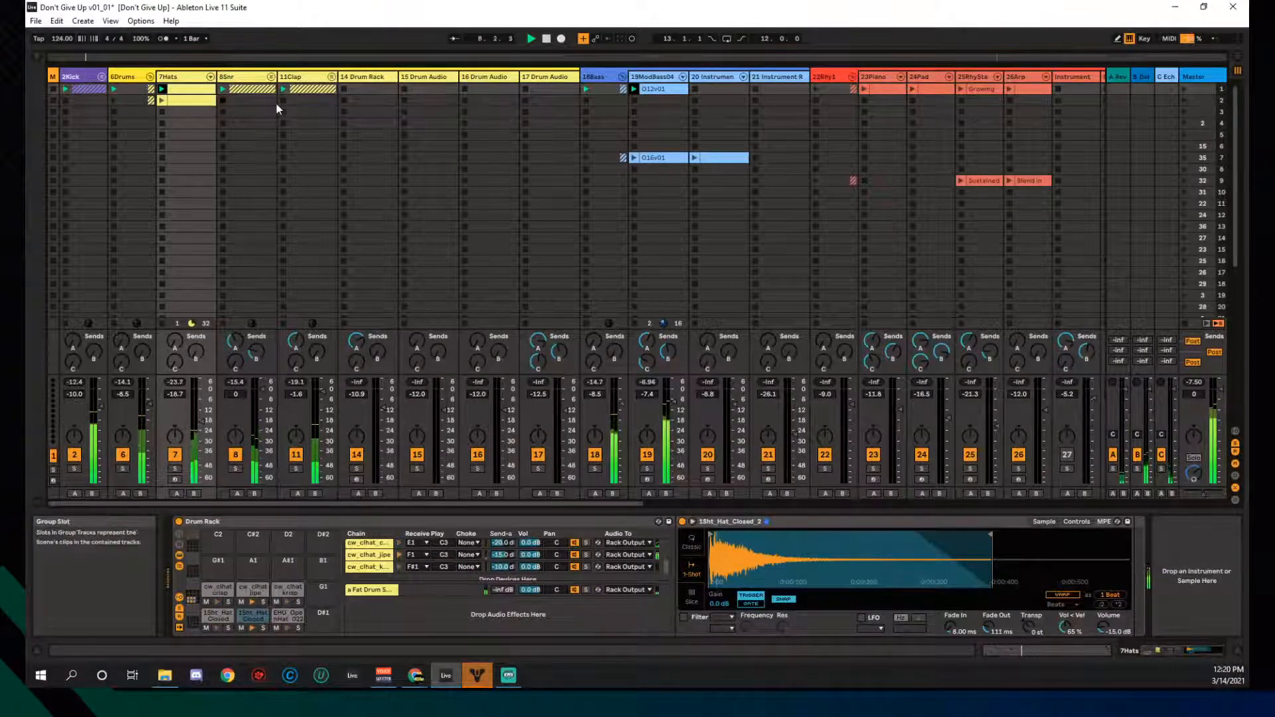
# - Relaunch the 7Hats clip and check velocities of its closed, EHU_OpenHat_022 and cw_clhat_krisp note rows
pyautogui.click(161, 101)
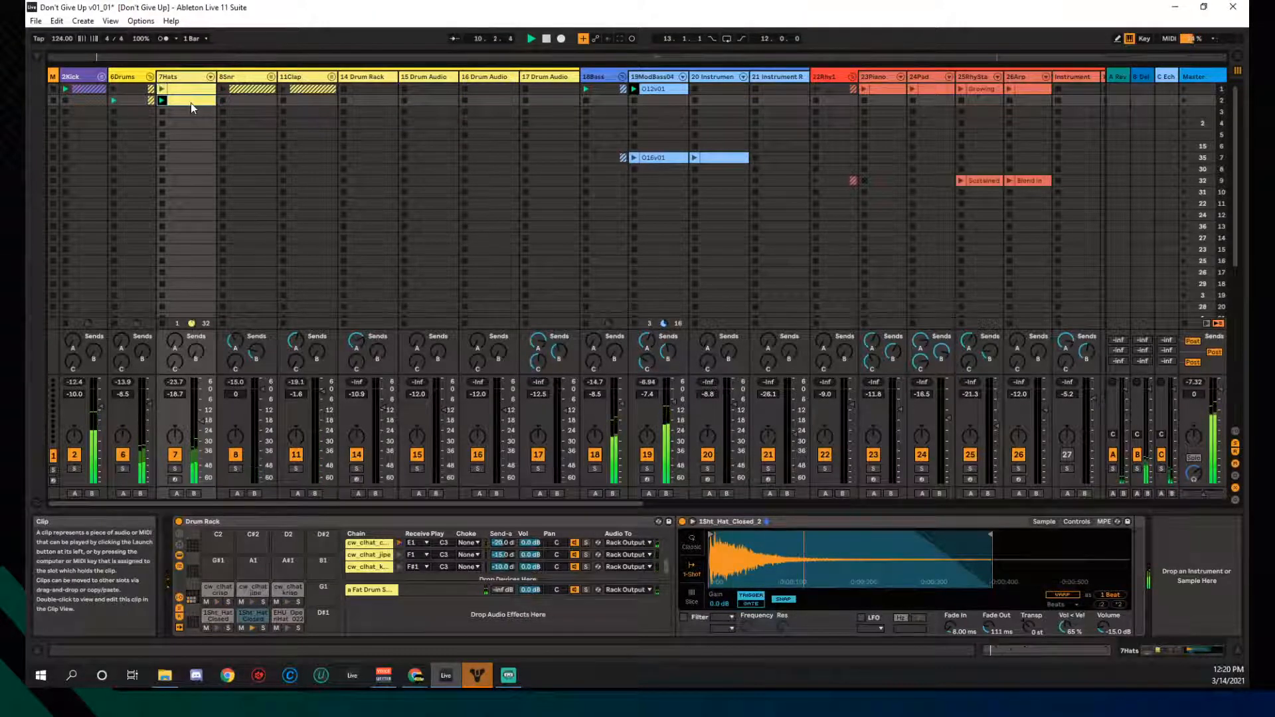
pyautogui.doubleClick(190, 102)
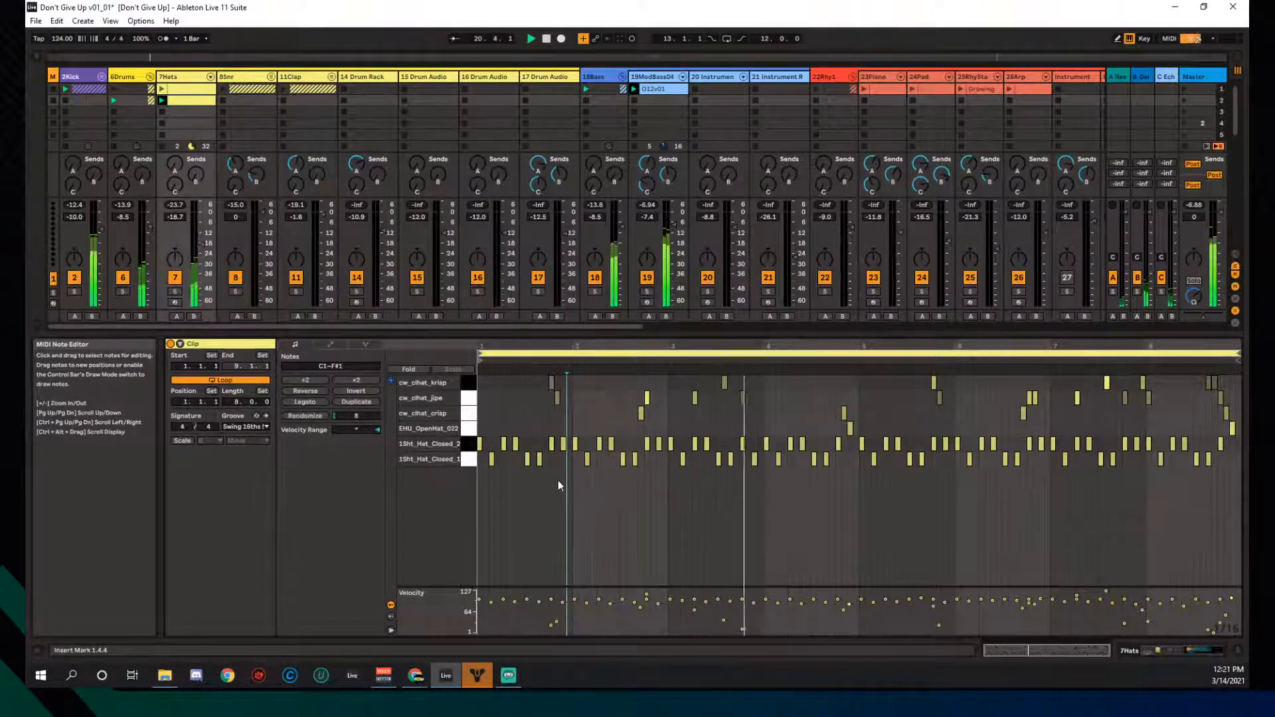
pyautogui.click(472, 445)
pyautogui.click(469, 460)
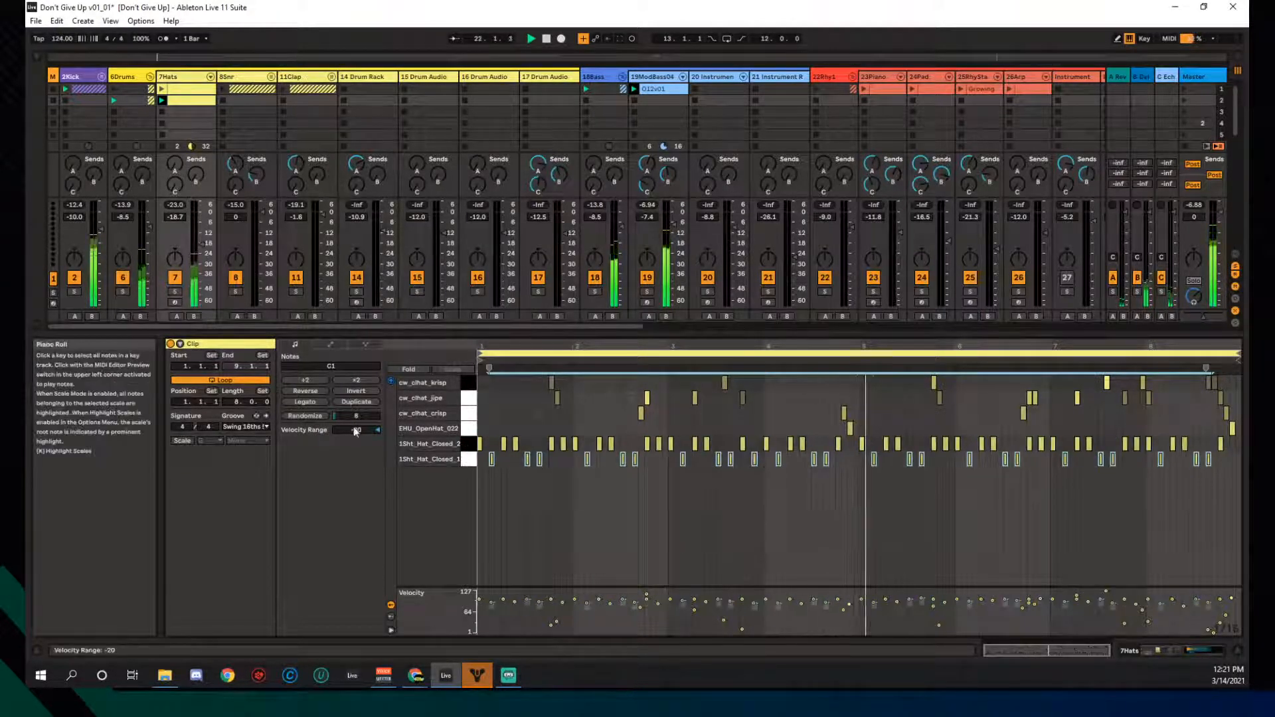
pyautogui.click(467, 445)
pyautogui.click(468, 425)
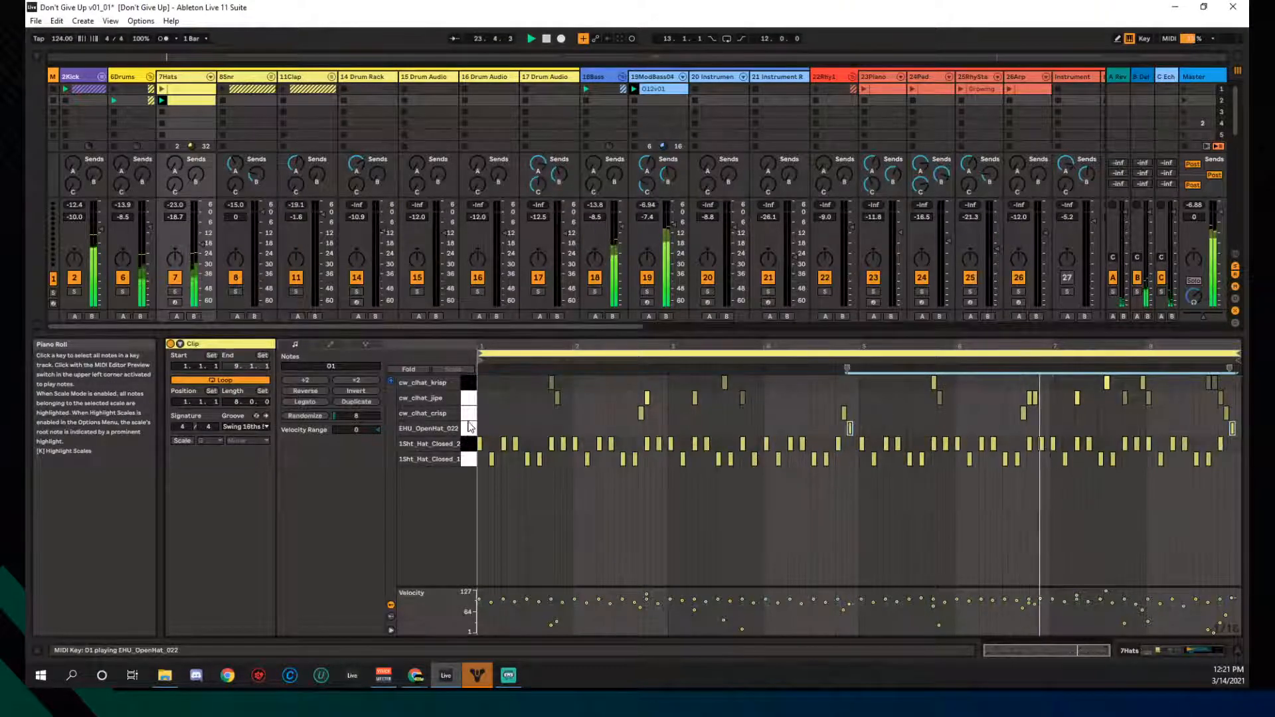
pyautogui.click(469, 383)
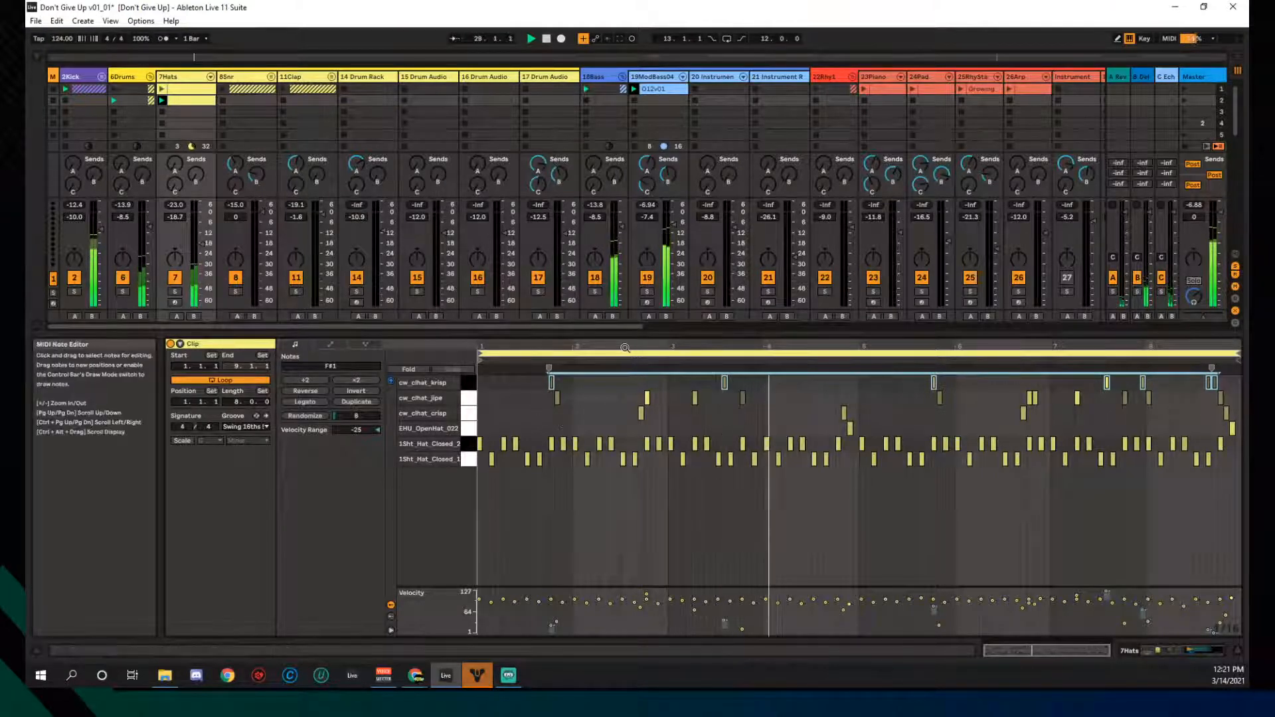
# - Stop the hi-hat clip, hide the mixer's volume section, and launch the DontGive vocal chop
pyautogui.moveTo(576, 334); pyautogui.dragTo(576, 420)
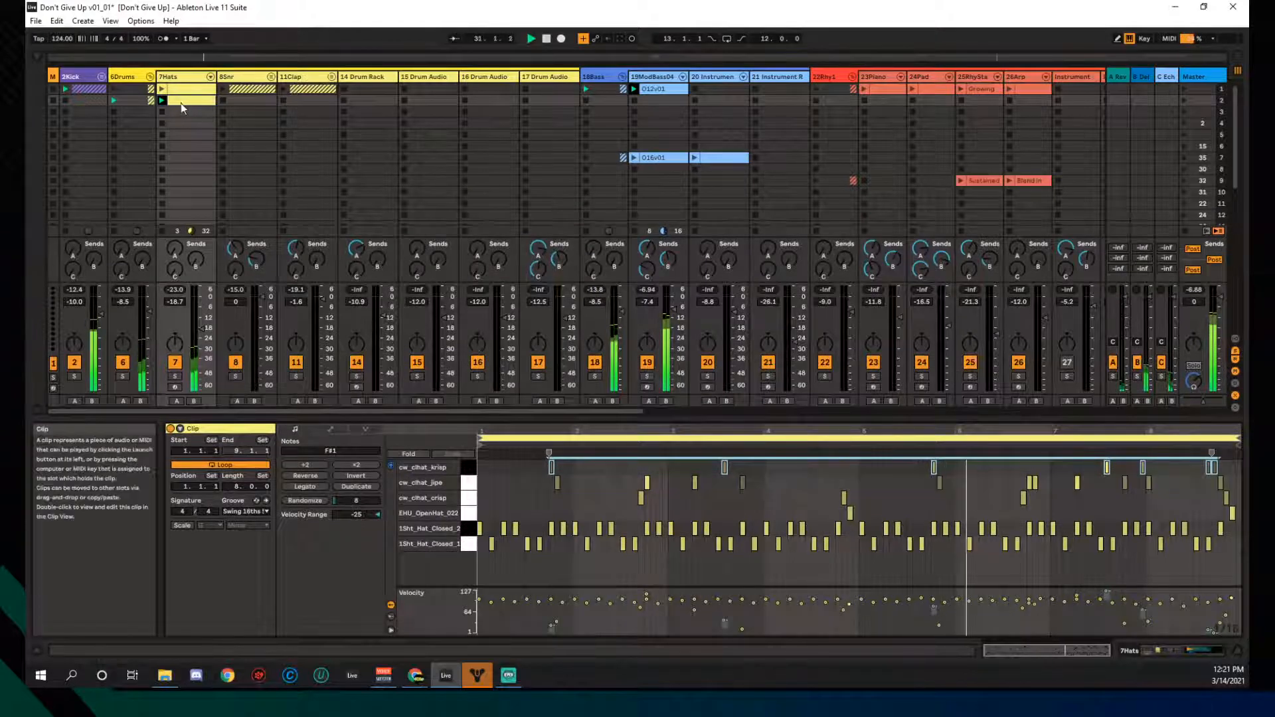
pyautogui.click(165, 113)
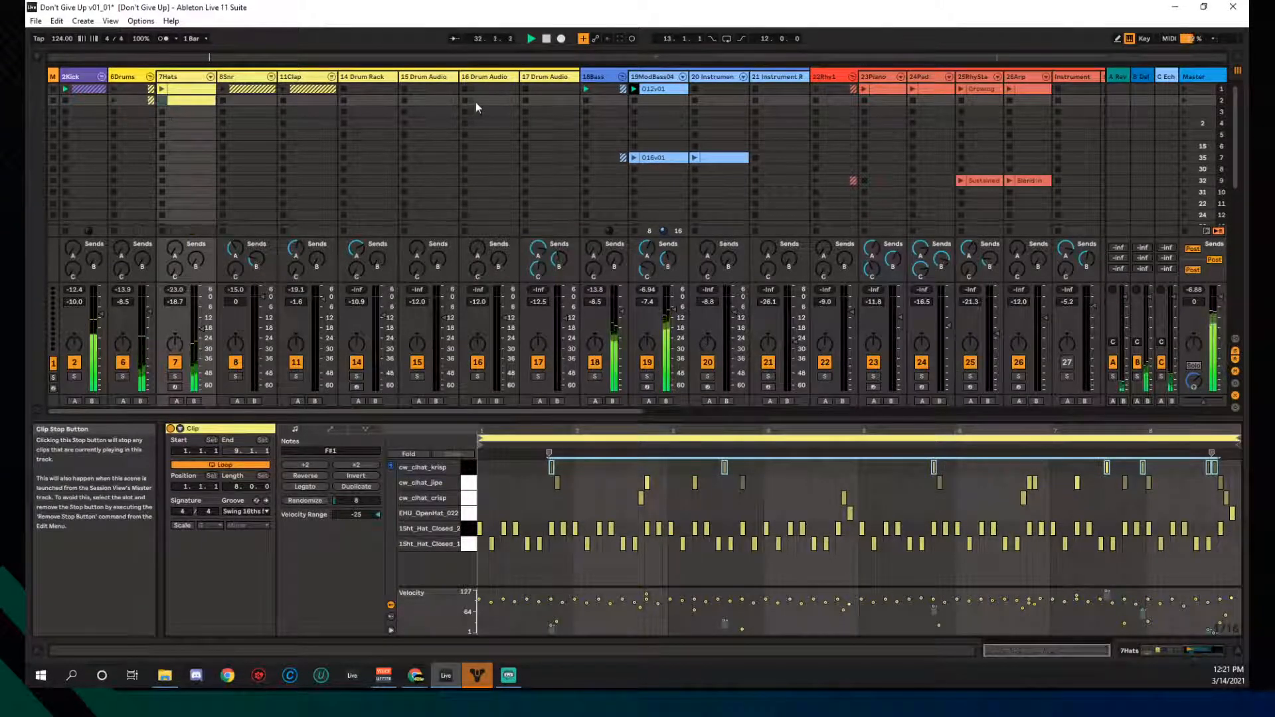
pyautogui.click(548, 38)
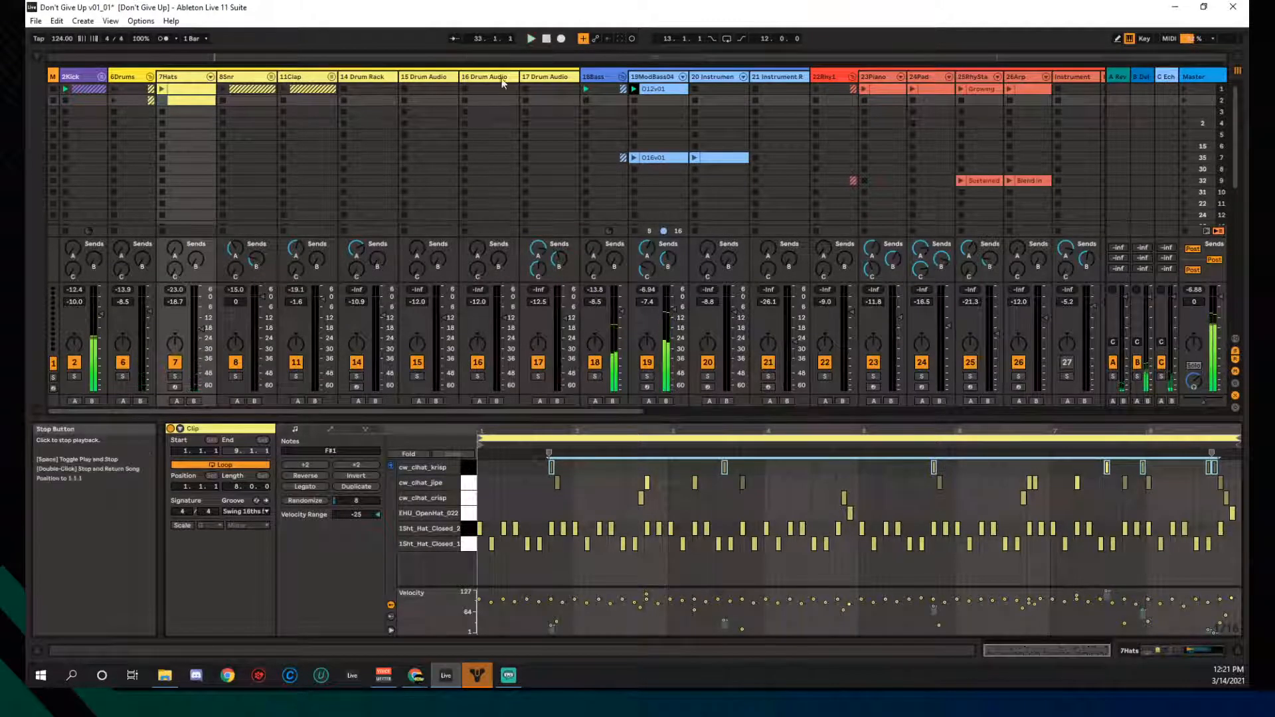
pyautogui.scroll(-3, 548, 158)
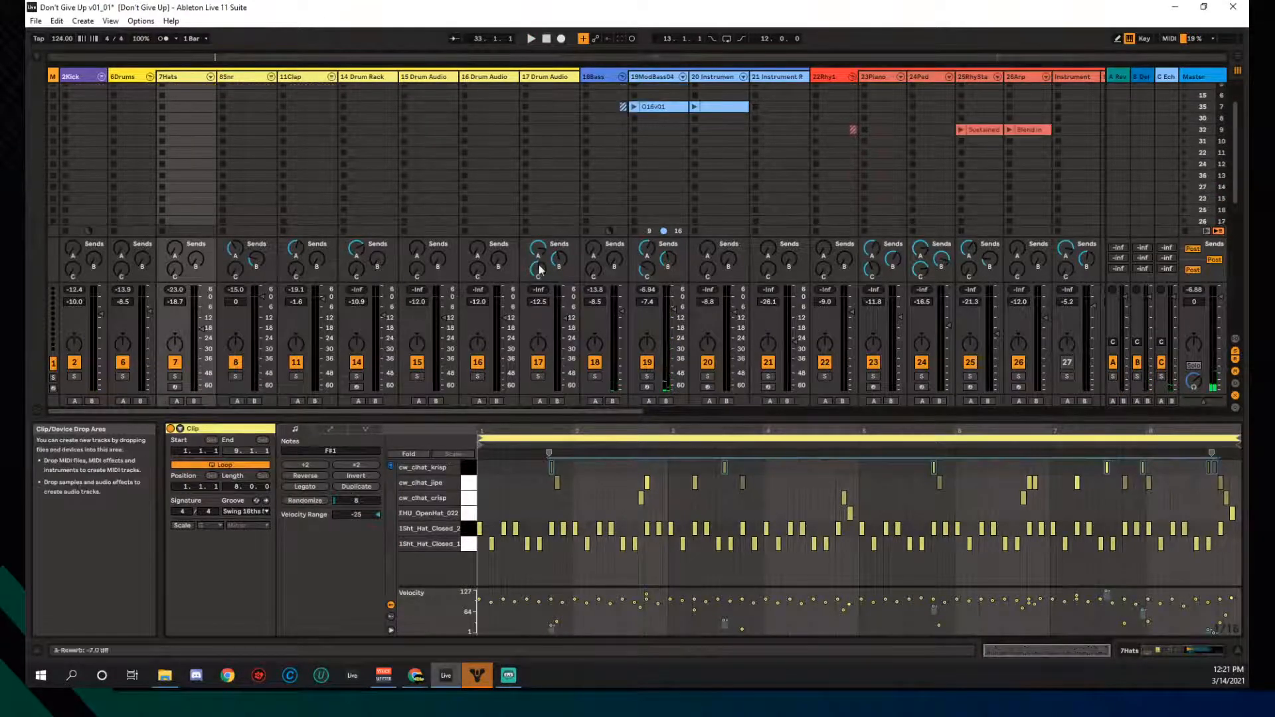
pyautogui.hotkey('ctrl', 'alt', 'm')
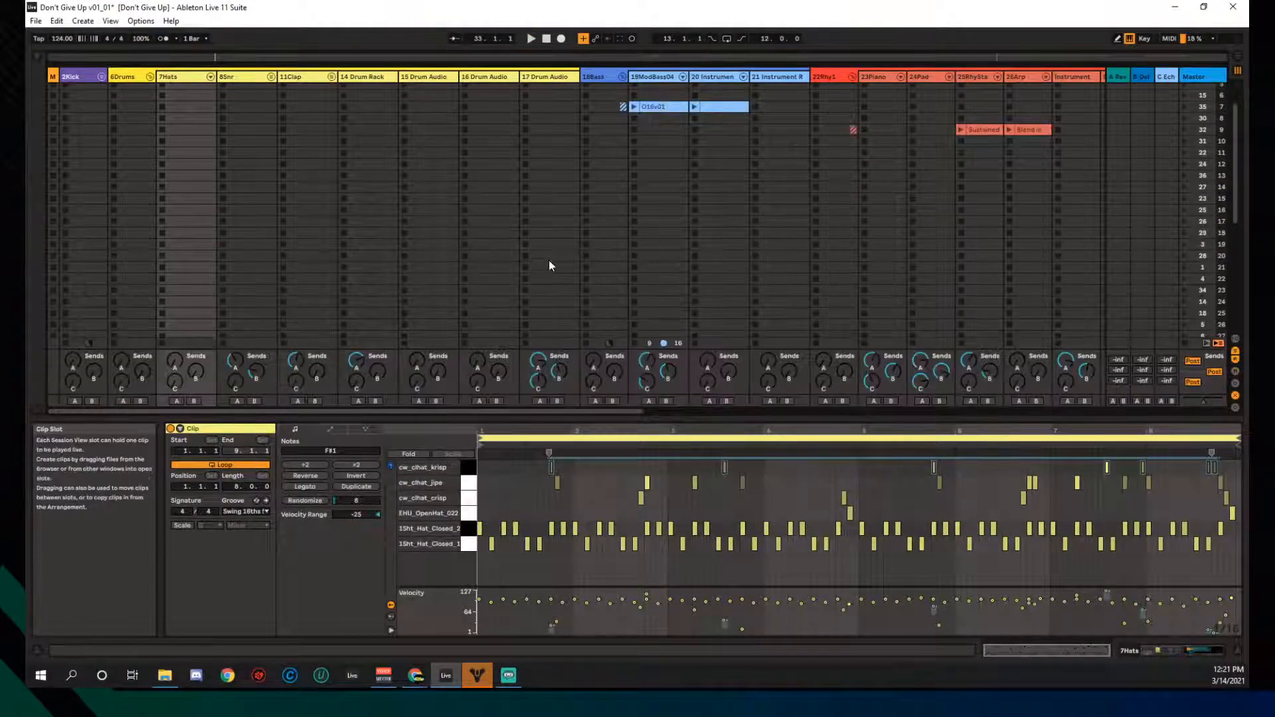
pyautogui.scroll(3, 549, 259)
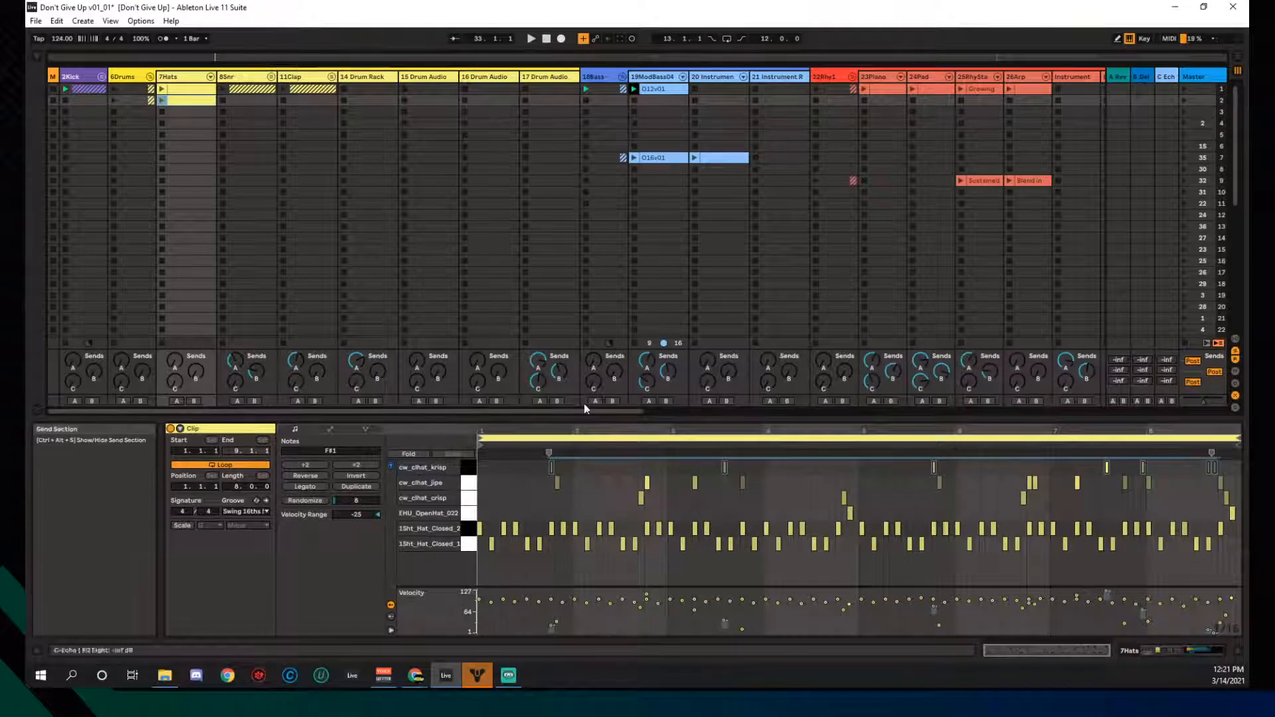
pyautogui.moveTo(555, 413); pyautogui.dragTo(988, 416)
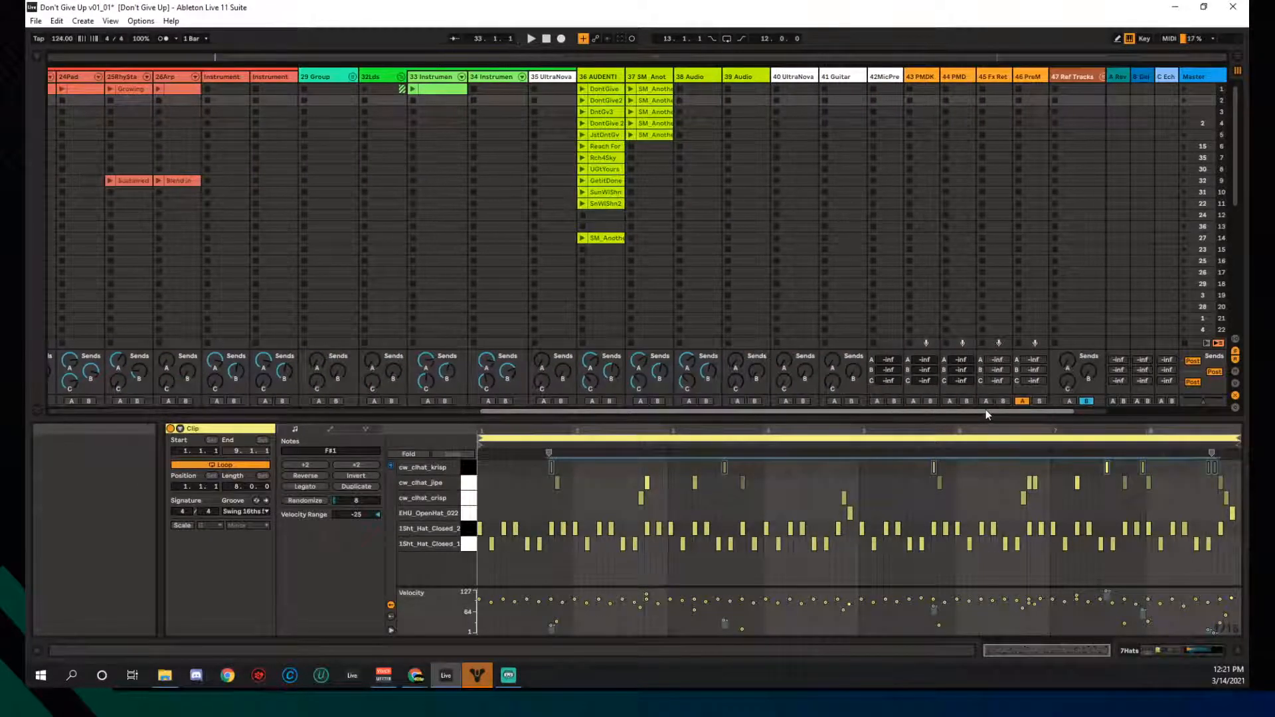
pyautogui.click(583, 89)
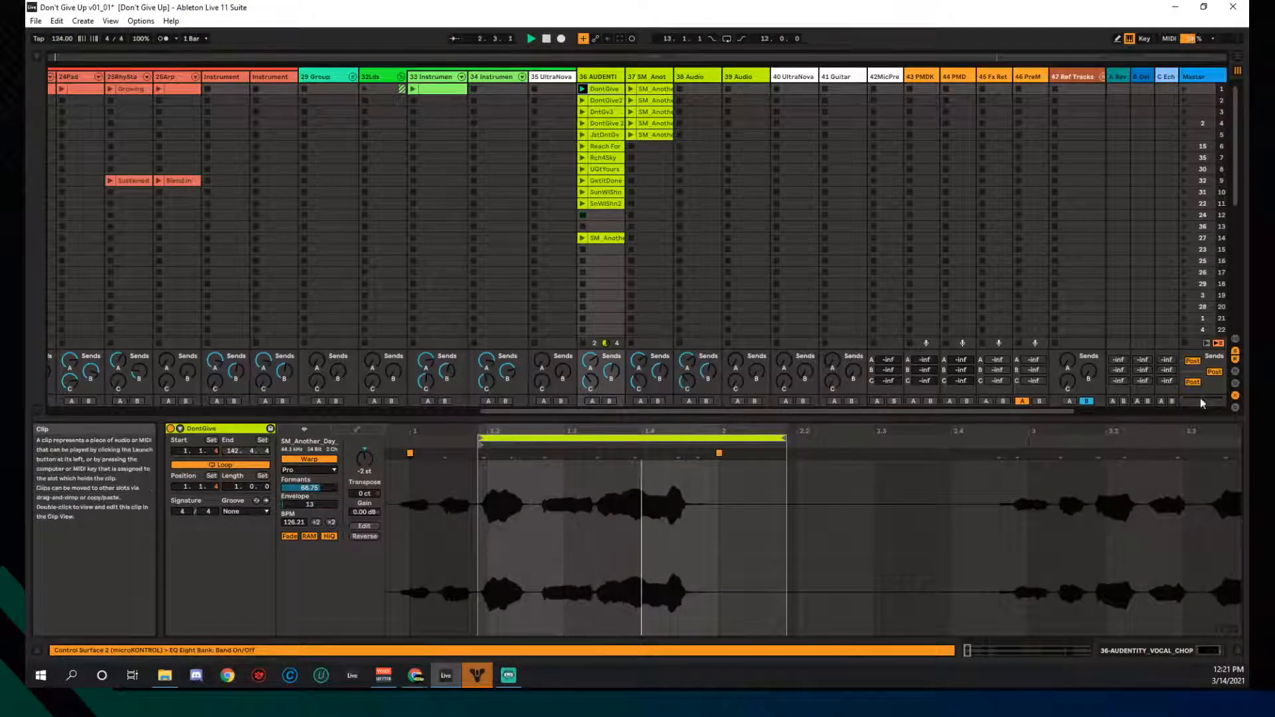
# - Stop all clips, nudge the DontGive loop later, and move its start to 1.2.4
pyautogui.click(1186, 344)
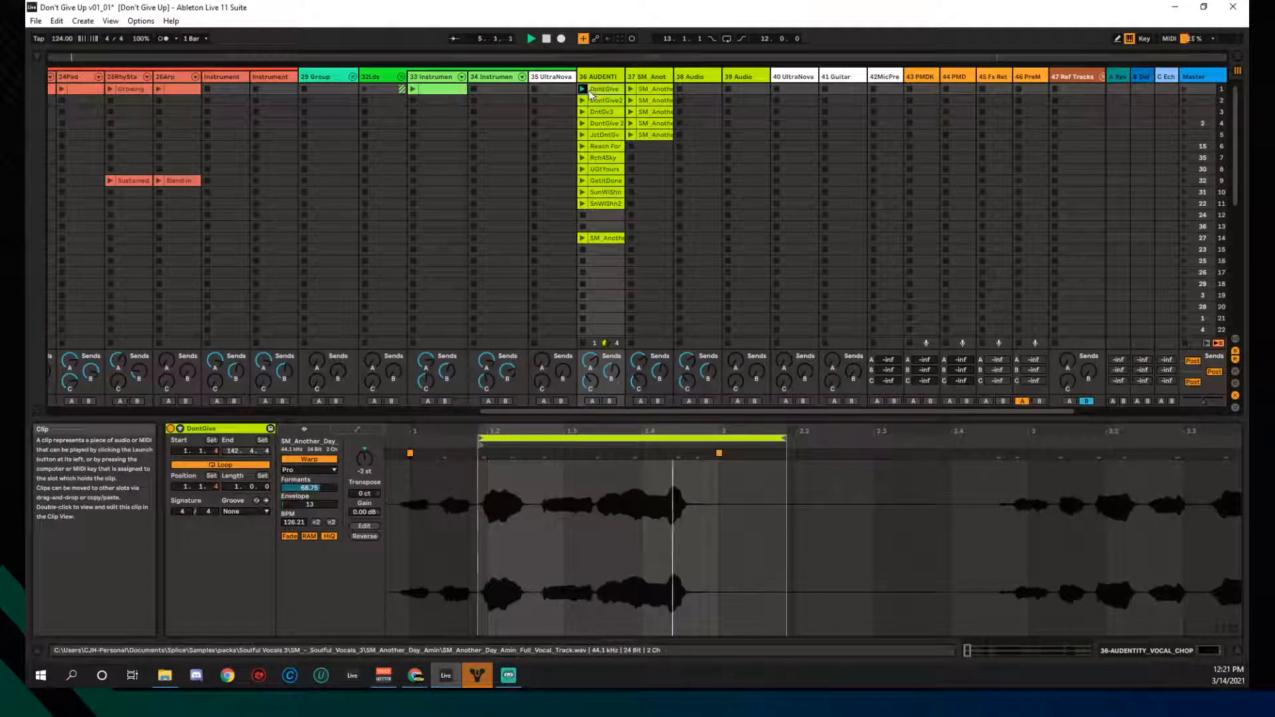
pyautogui.click(597, 214)
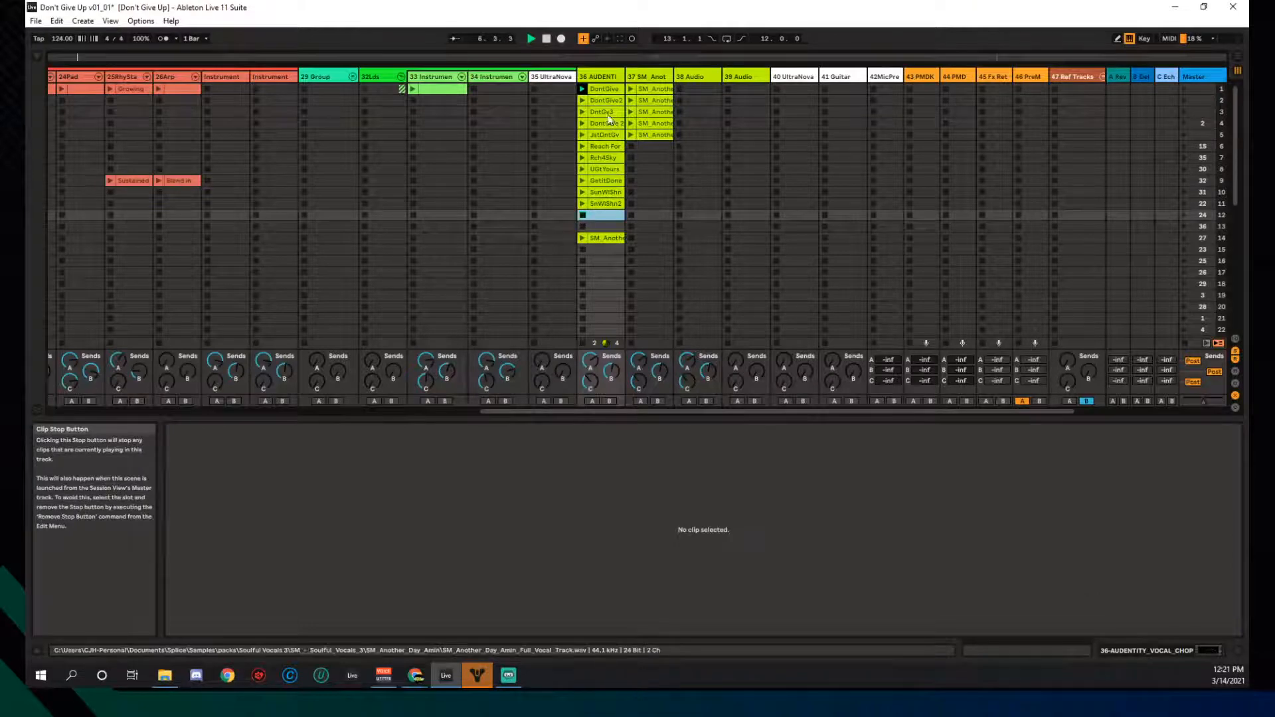
pyautogui.click(607, 90)
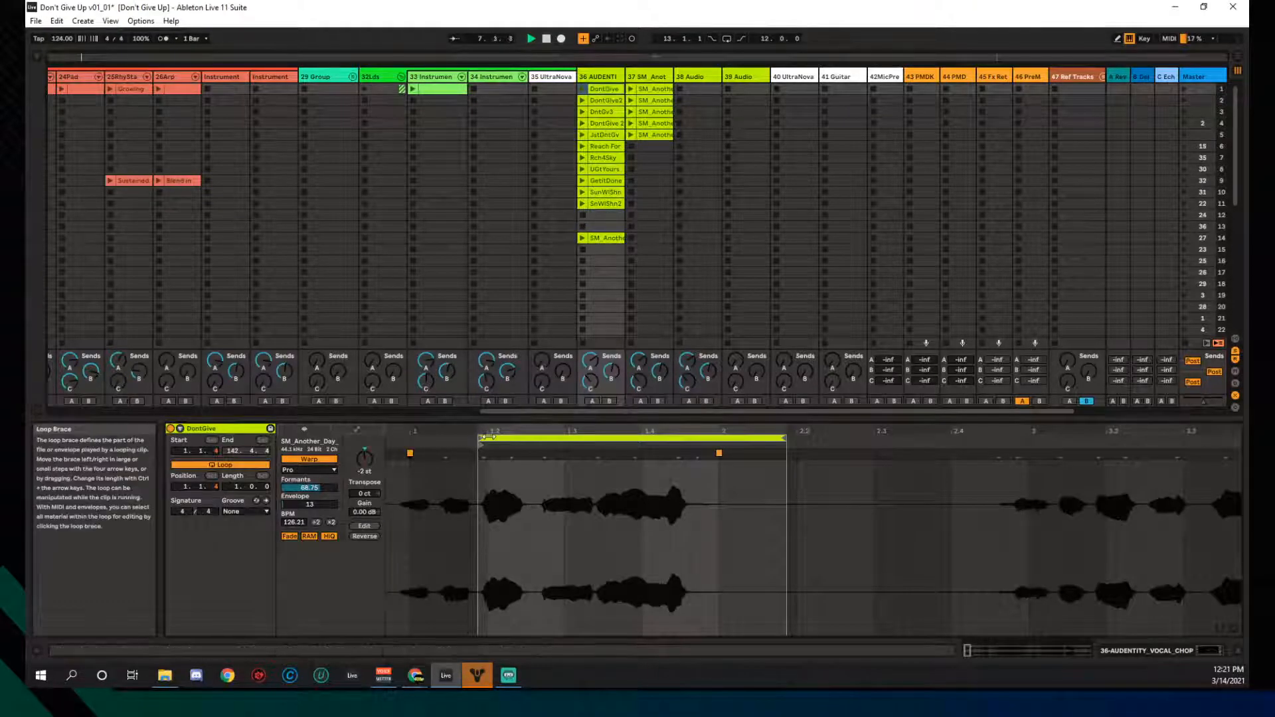
pyautogui.scroll(5, 491, 438)
pyautogui.moveTo(500, 440); pyautogui.dragTo(510, 439)
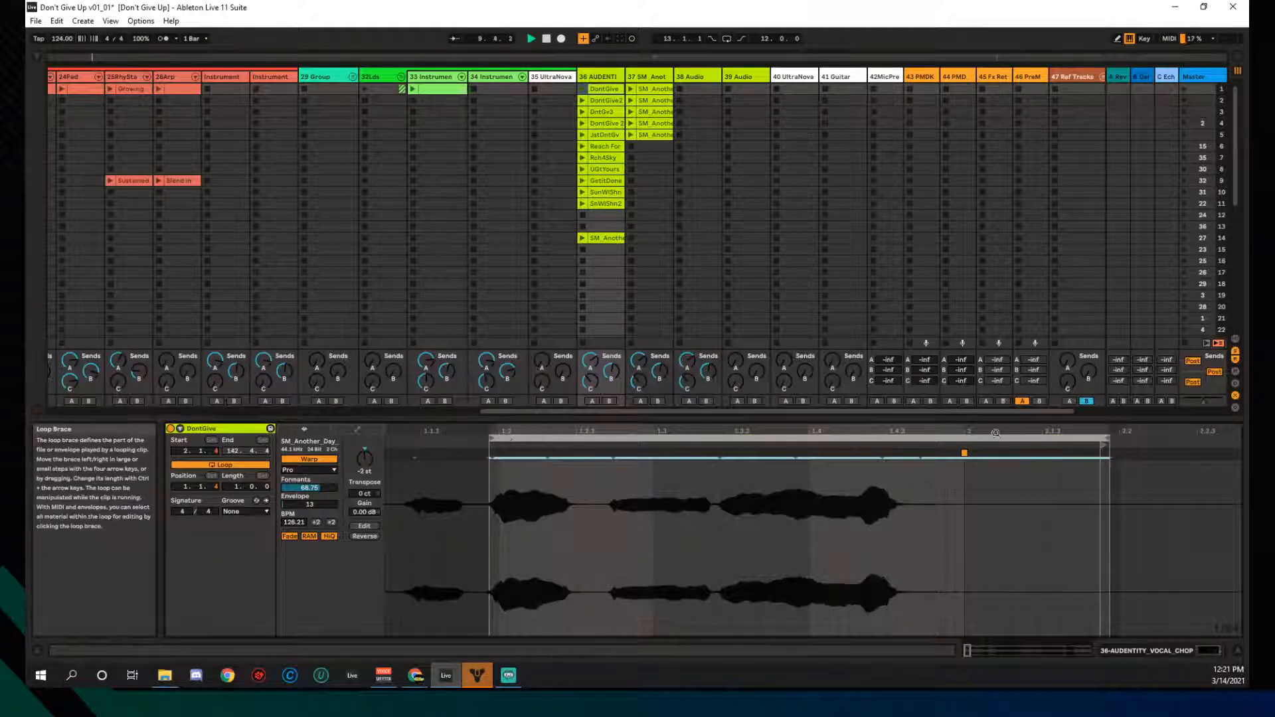
pyautogui.moveTo(1103, 447); pyautogui.dragTo(597, 484)
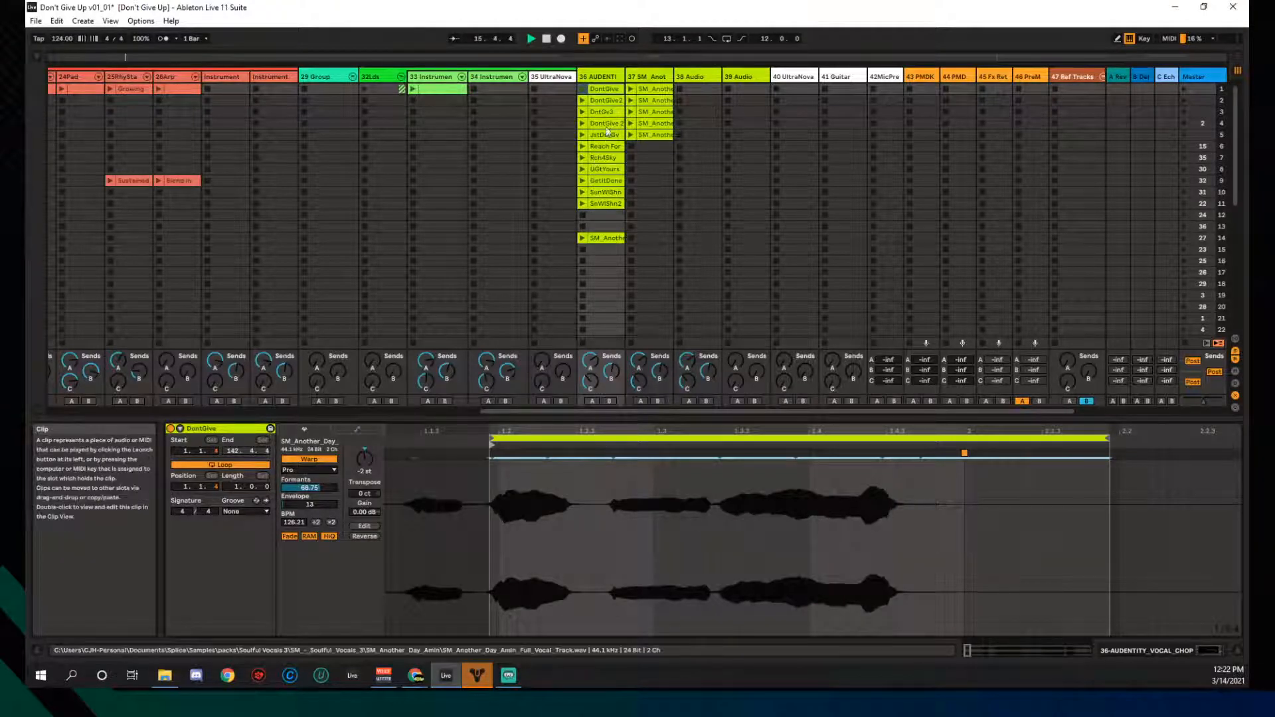
# - Nudge the DontGive2 loop later and move its start back to 25.1.2
pyautogui.click(583, 103)
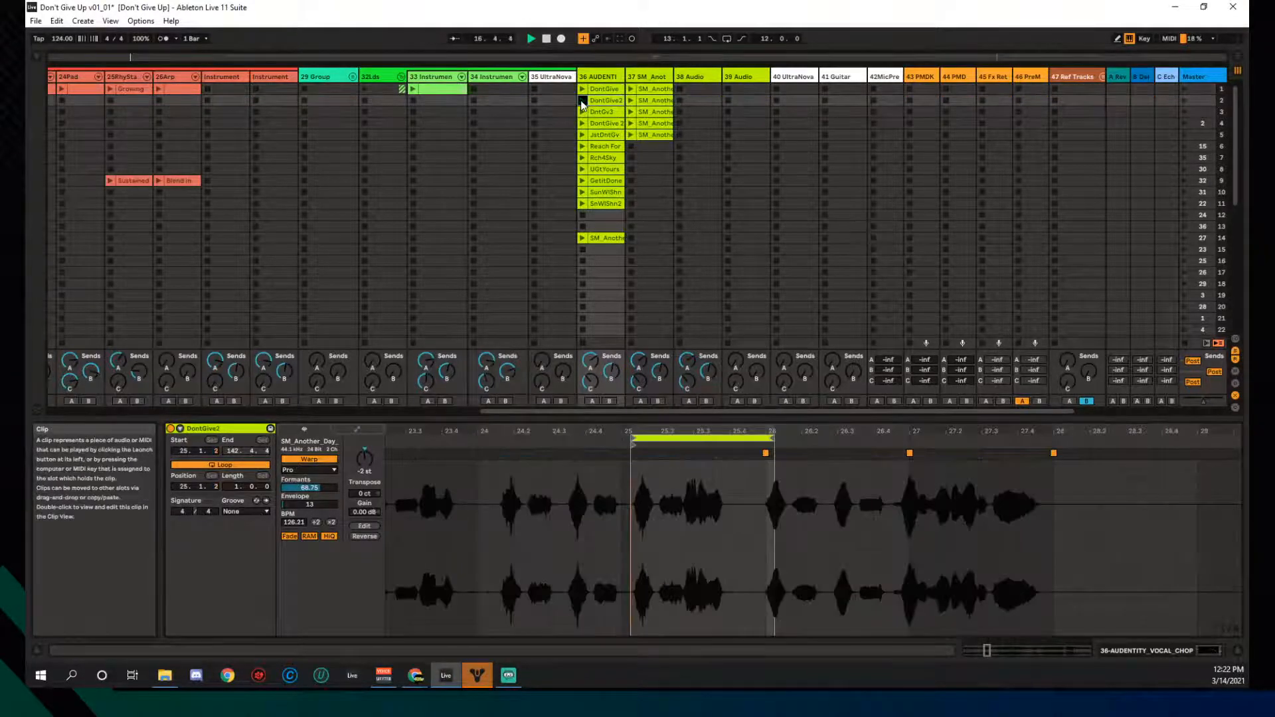
pyautogui.moveTo(645, 433); pyautogui.dragTo(645, 492)
pyautogui.moveTo(636, 438); pyautogui.dragTo(652, 438)
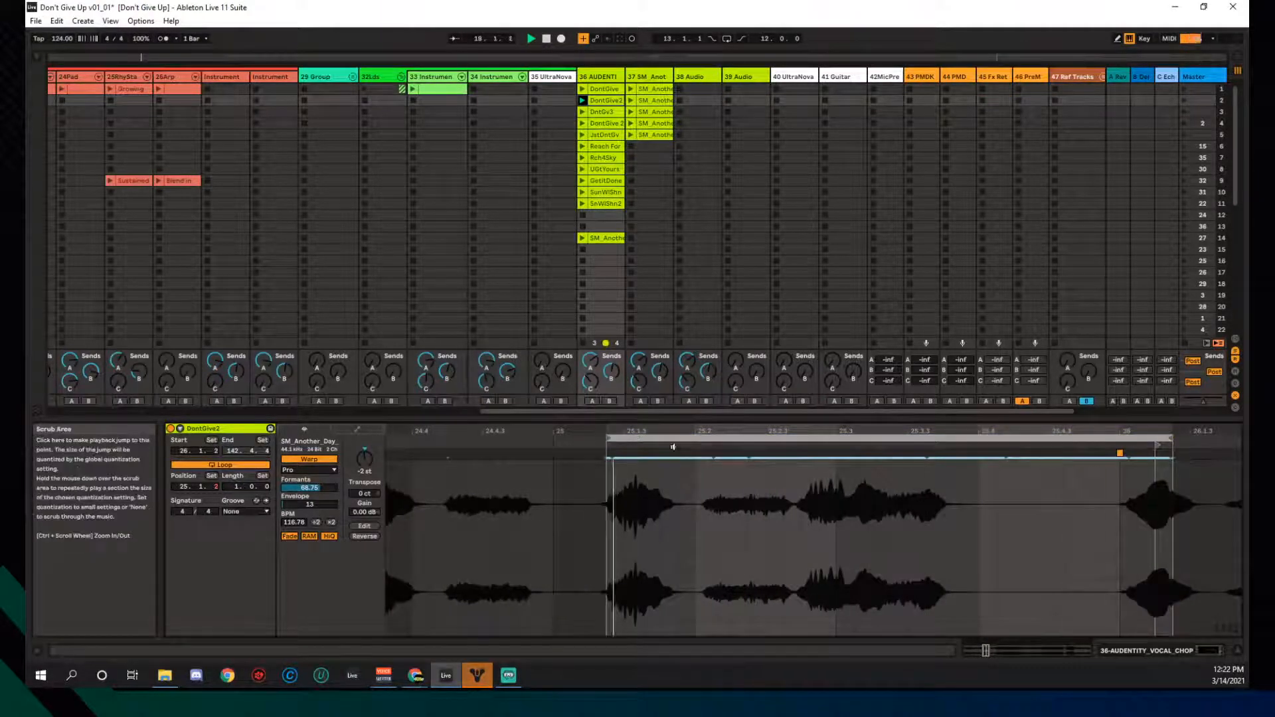
pyautogui.moveTo(1158, 446); pyautogui.dragTo(606, 492)
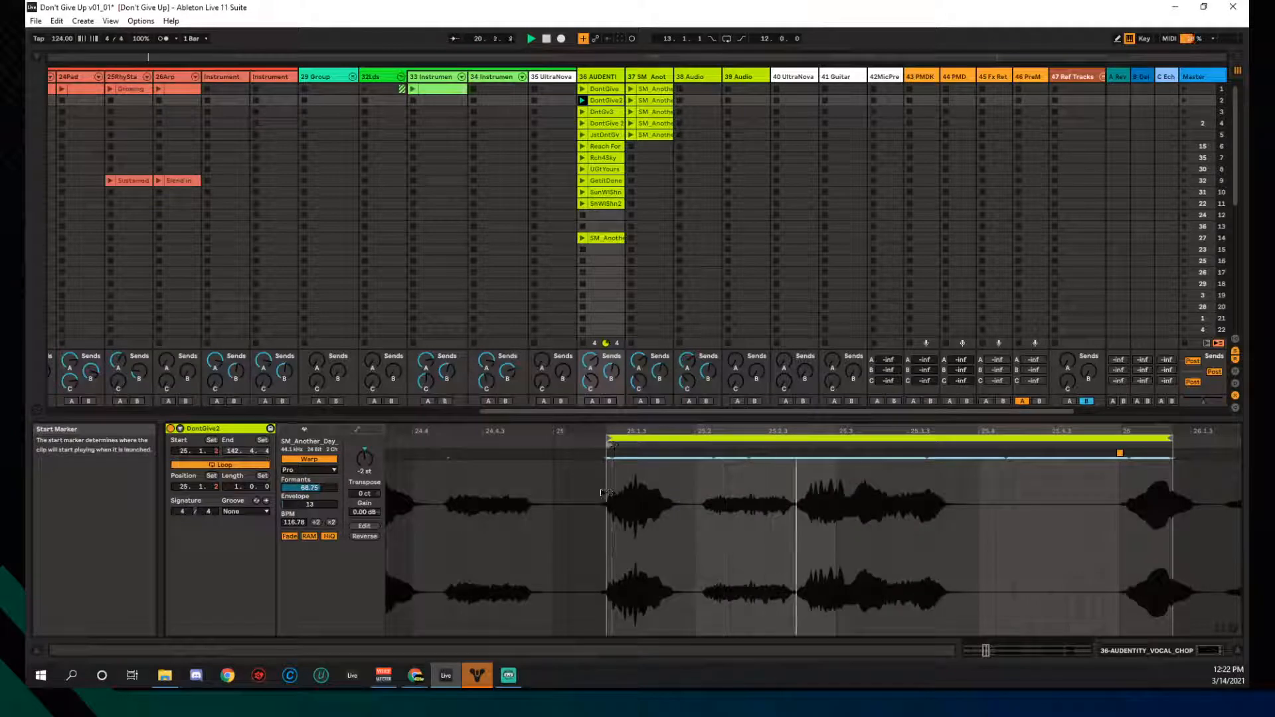
# - Play DntGv3, reposition its loop, and move its start earlier to 96.2.4
pyautogui.click(583, 113)
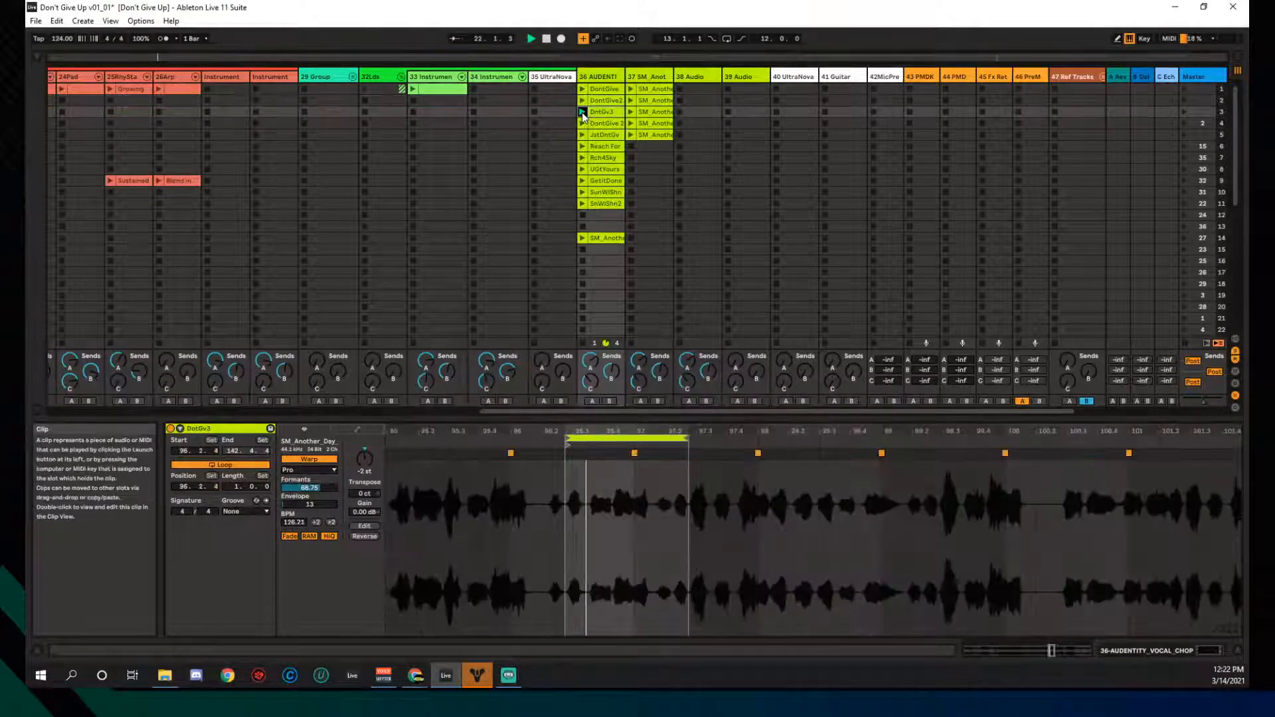
pyautogui.moveTo(583, 428)
pyautogui.mouseDown()
pyautogui.moveTo(519, 450)
pyautogui.moveTo(559, 440)
pyautogui.mouseUp()
pyautogui.hotkey('ctrl', 'z')
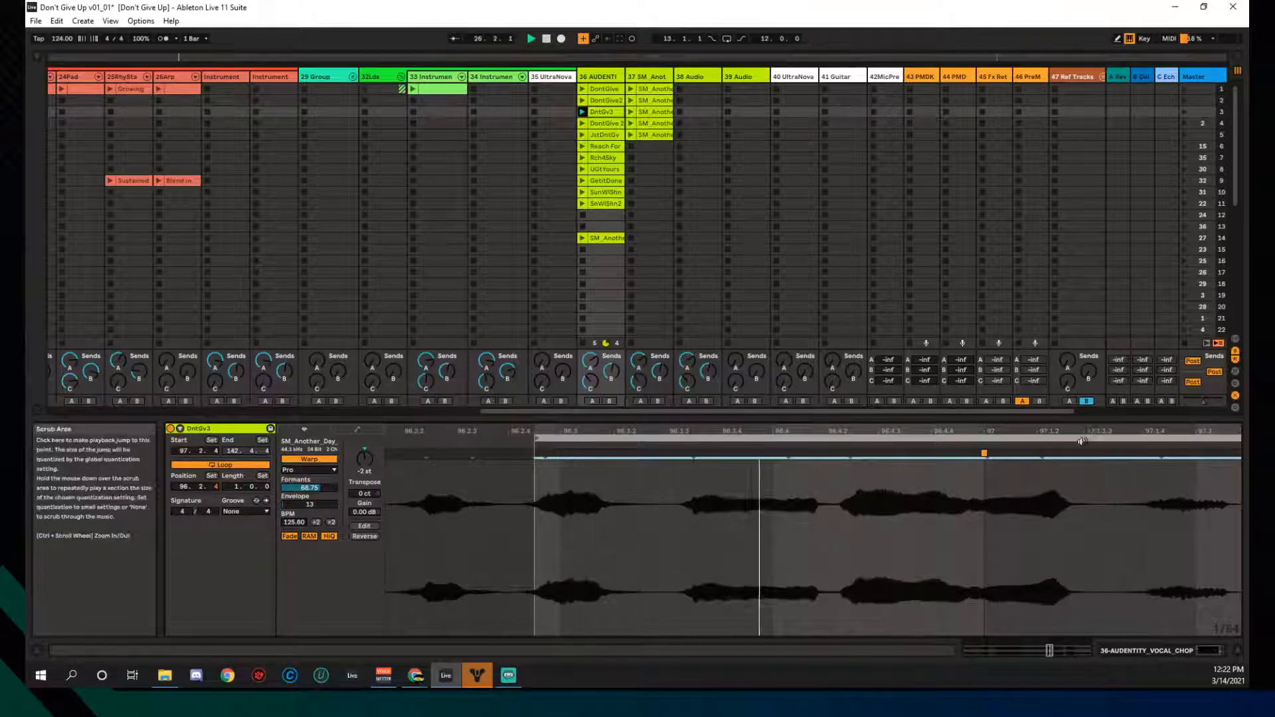
pyautogui.moveTo(947, 430); pyautogui.dragTo(923, 402)
pyautogui.moveTo(1123, 446)
pyautogui.mouseDown()
pyautogui.moveTo(731, 465)
pyautogui.moveTo(731, 491)
pyautogui.mouseUp()
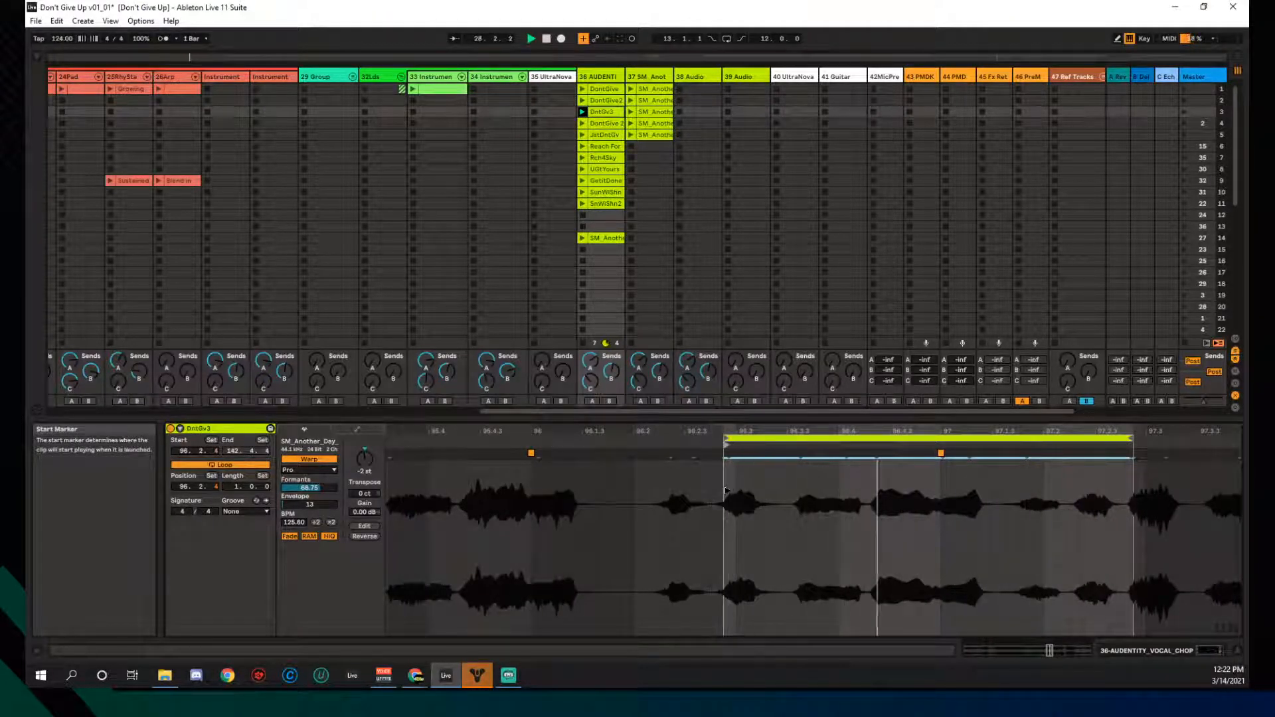
# - Play the DontGive 2 clip and turn on looping for it
pyautogui.click(582, 123)
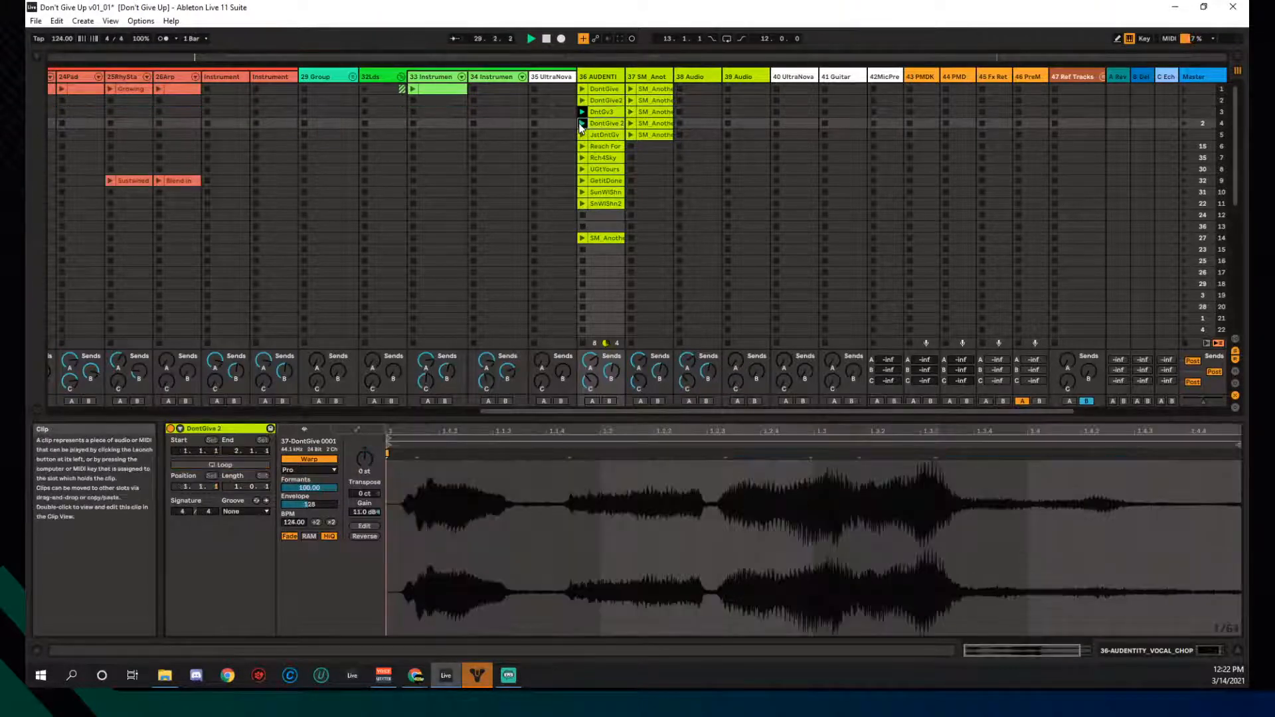
pyautogui.click(582, 124)
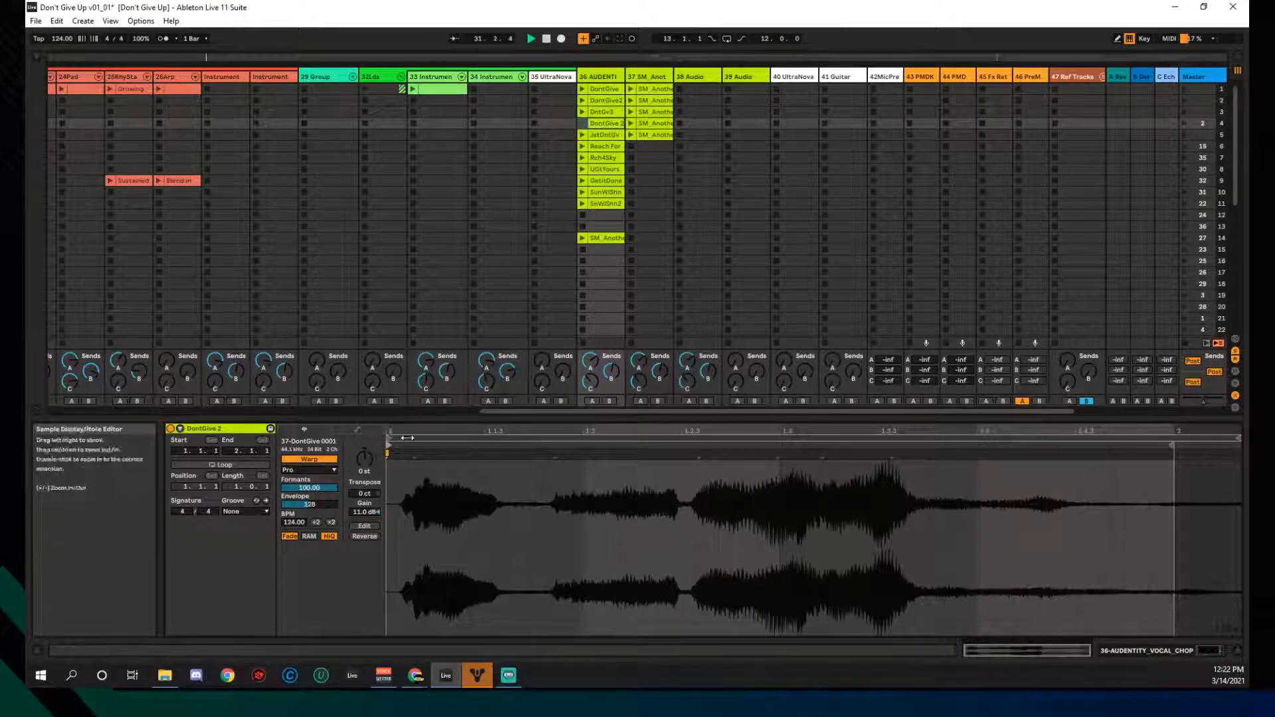
pyautogui.click(410, 439)
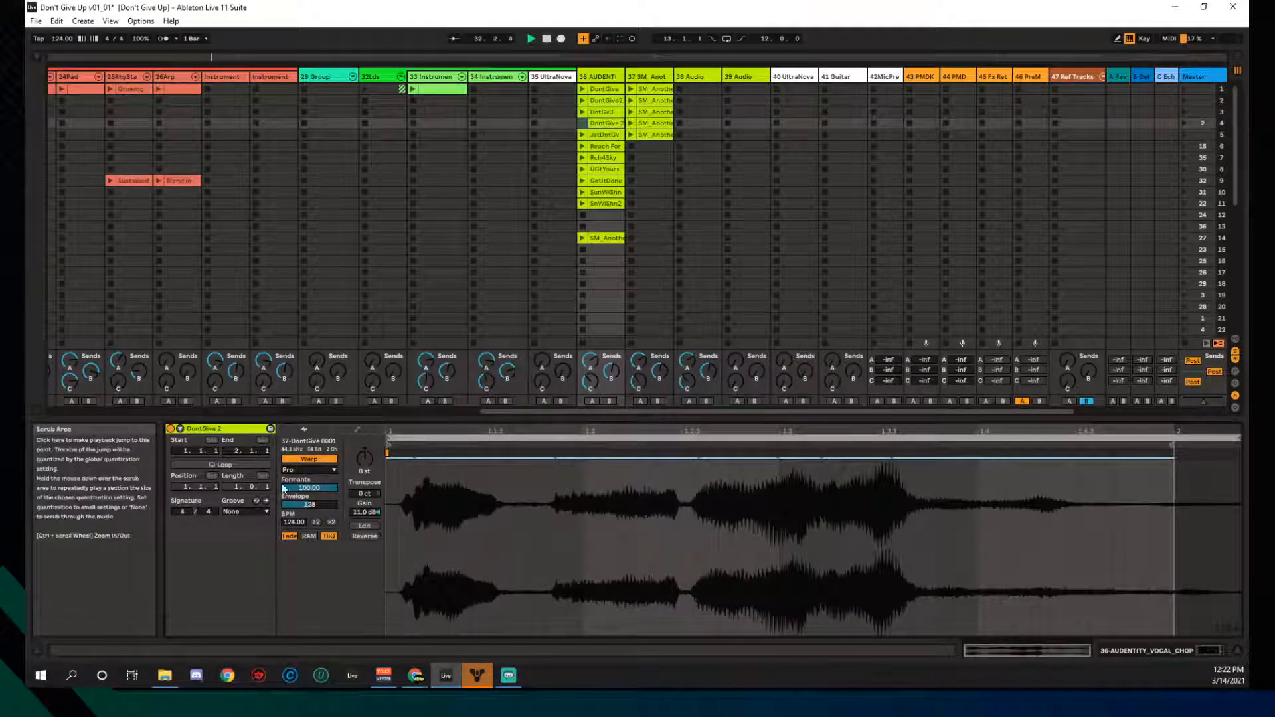
pyautogui.click(221, 465)
pyautogui.click(424, 440)
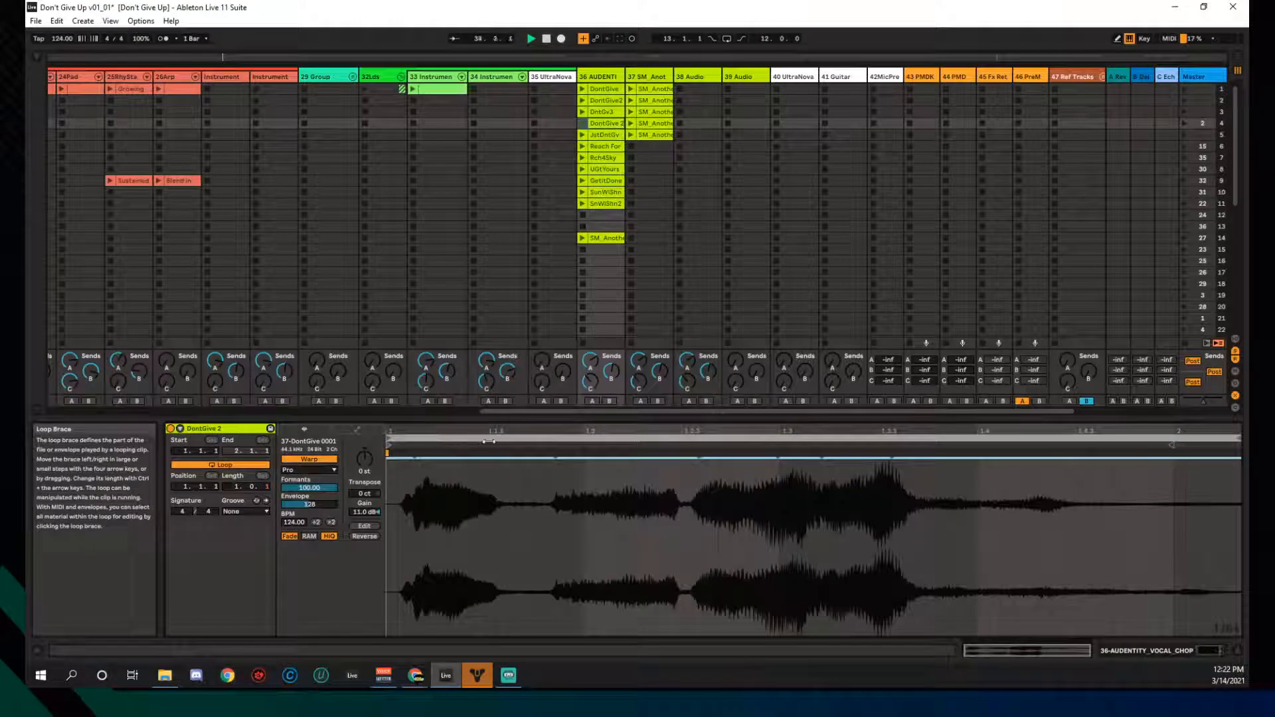
pyautogui.moveTo(1174, 447)
pyautogui.mouseDown()
pyautogui.moveTo(1202, 442)
pyautogui.moveTo(1175, 449)
pyautogui.mouseUp()
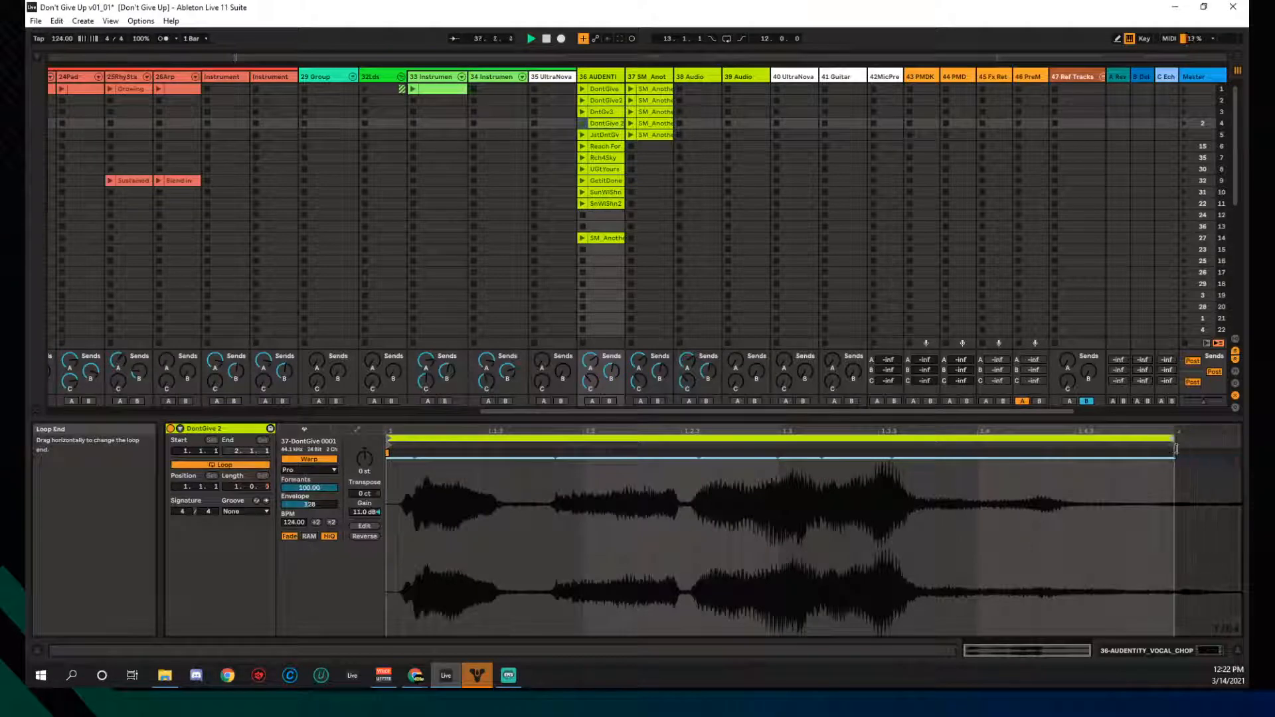
# - Move the loop start later, restore the one-bar length, and apply Warp From Here
pyautogui.click(583, 123)
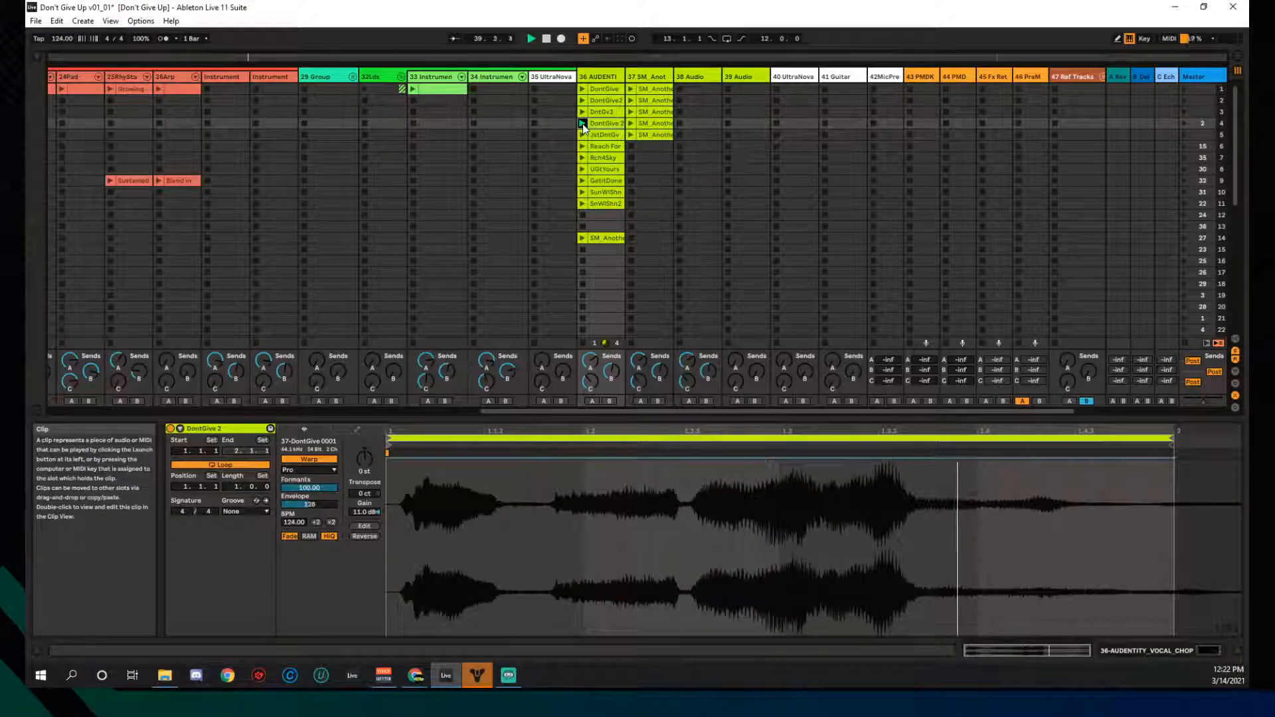
pyautogui.click(390, 442)
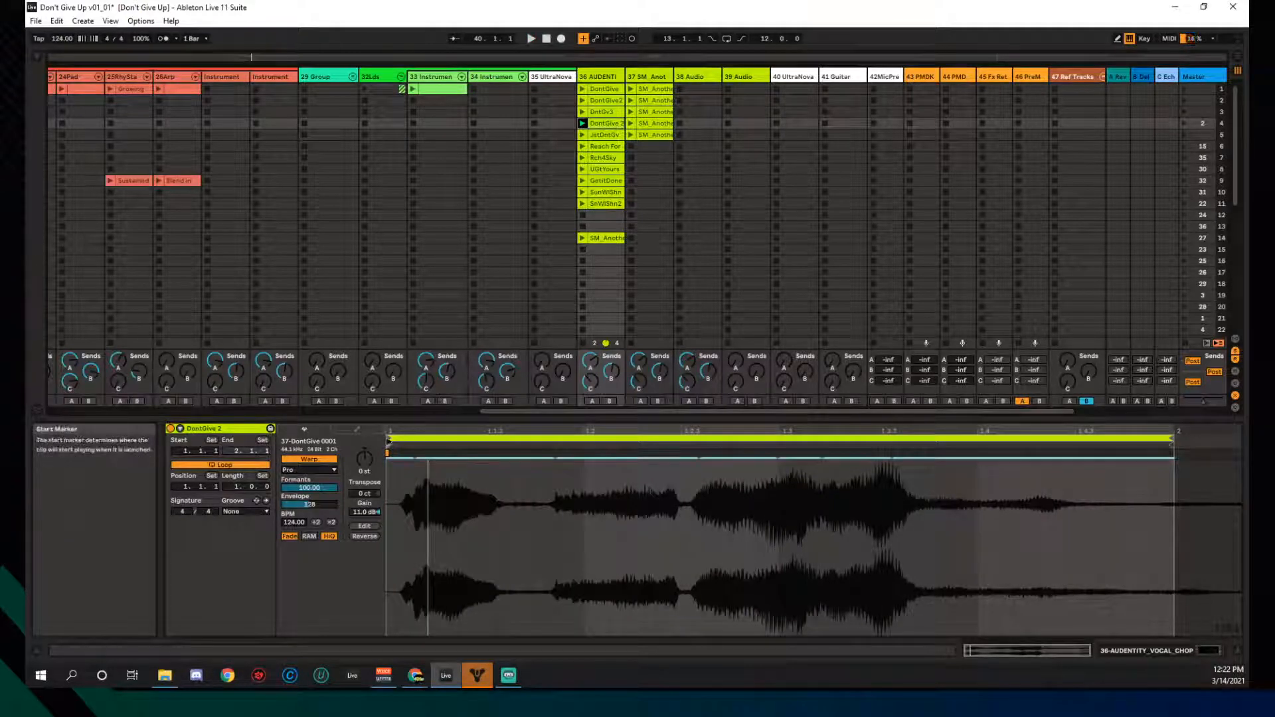
pyautogui.moveTo(388, 439); pyautogui.dragTo(401, 439)
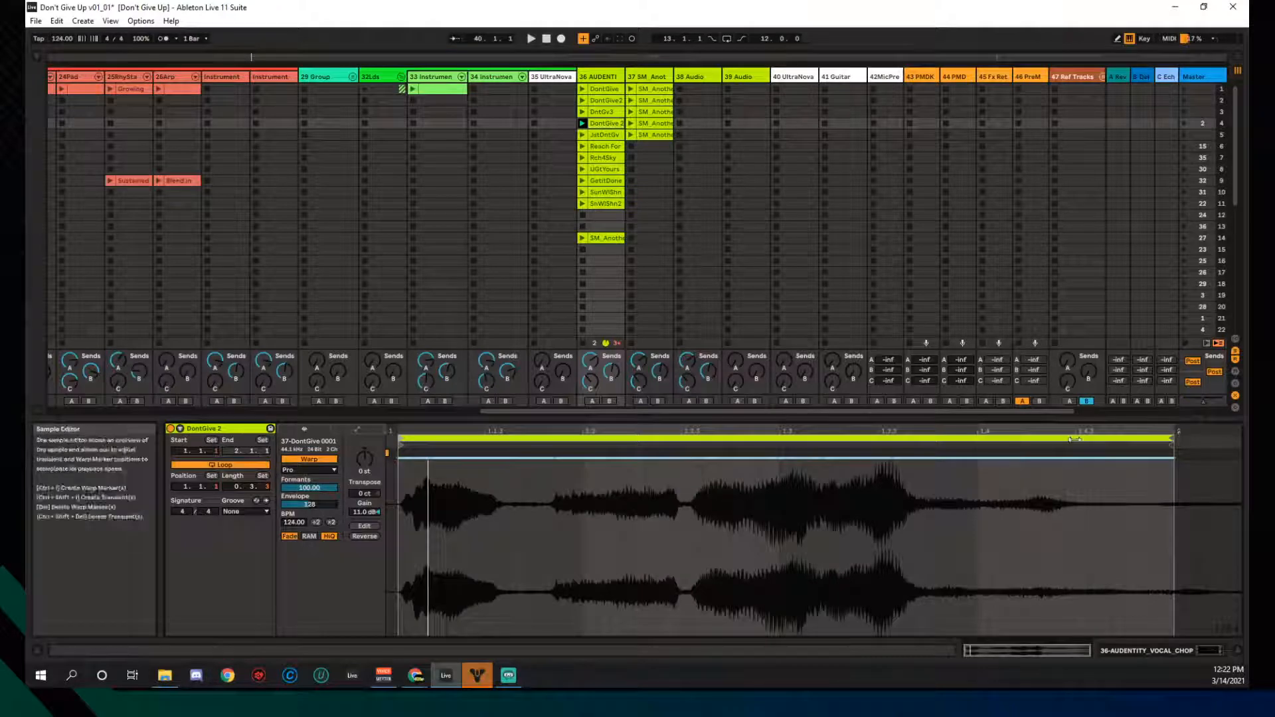
pyautogui.moveTo(1175, 444)
pyautogui.mouseDown()
pyautogui.moveTo(1219, 445)
pyautogui.moveTo(1158, 447)
pyautogui.moveTo(1186, 448)
pyautogui.mouseUp()
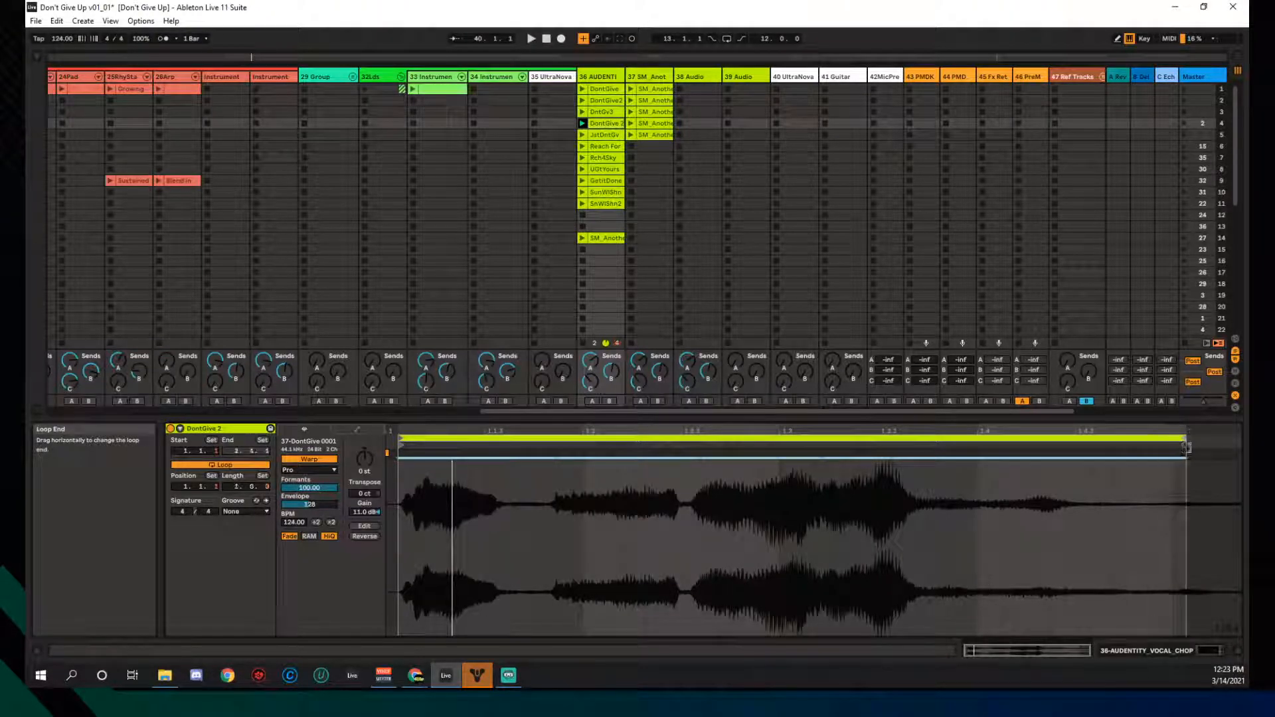
pyautogui.rightClick(395, 450)
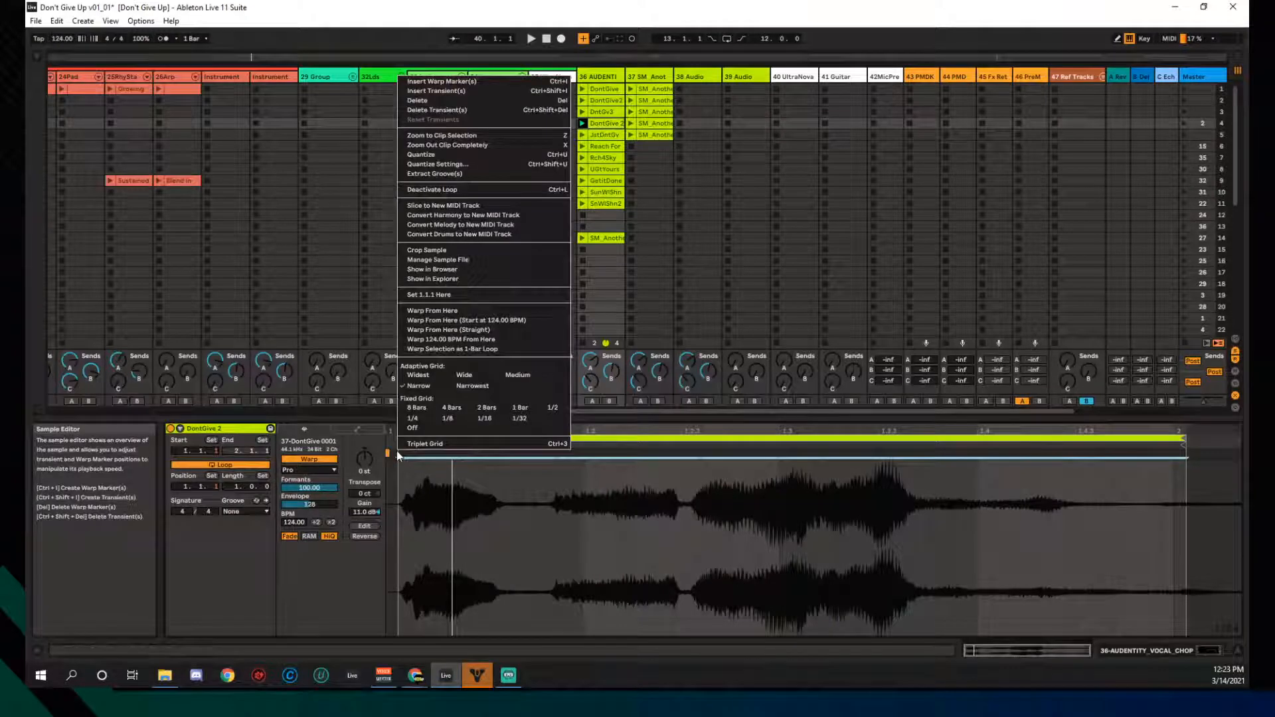
pyautogui.click(408, 311)
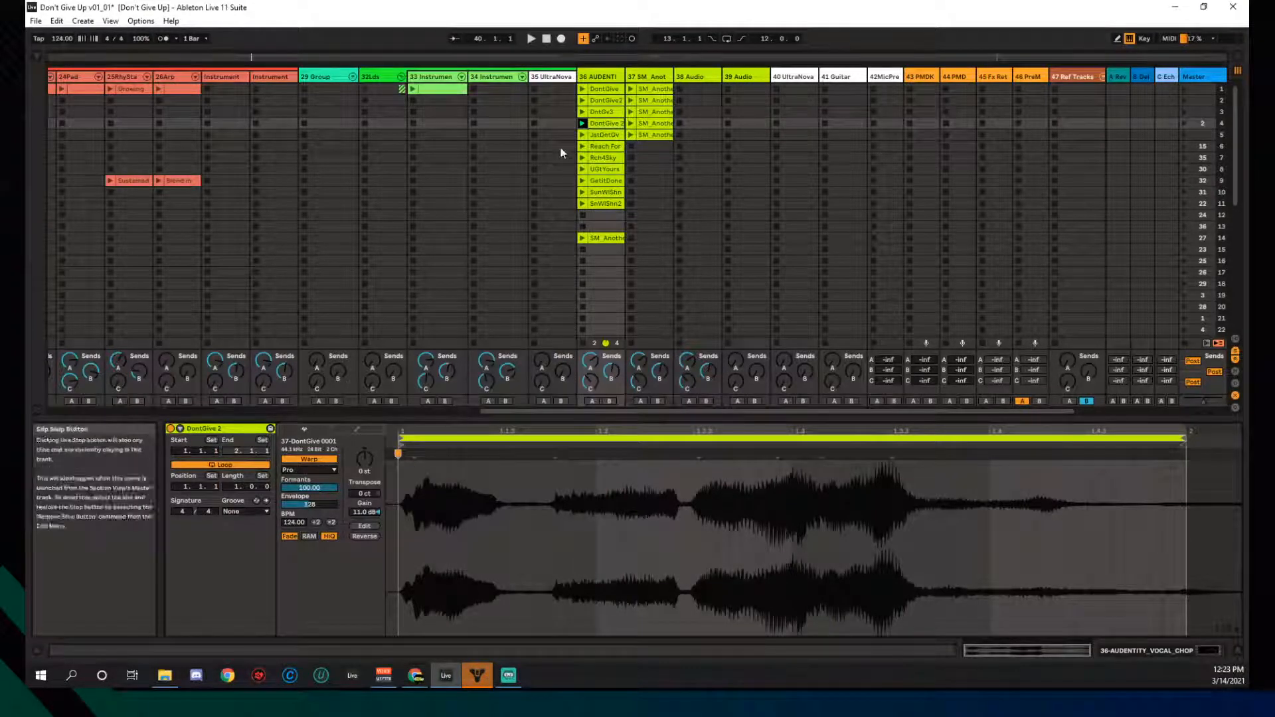
pyautogui.click(582, 123)
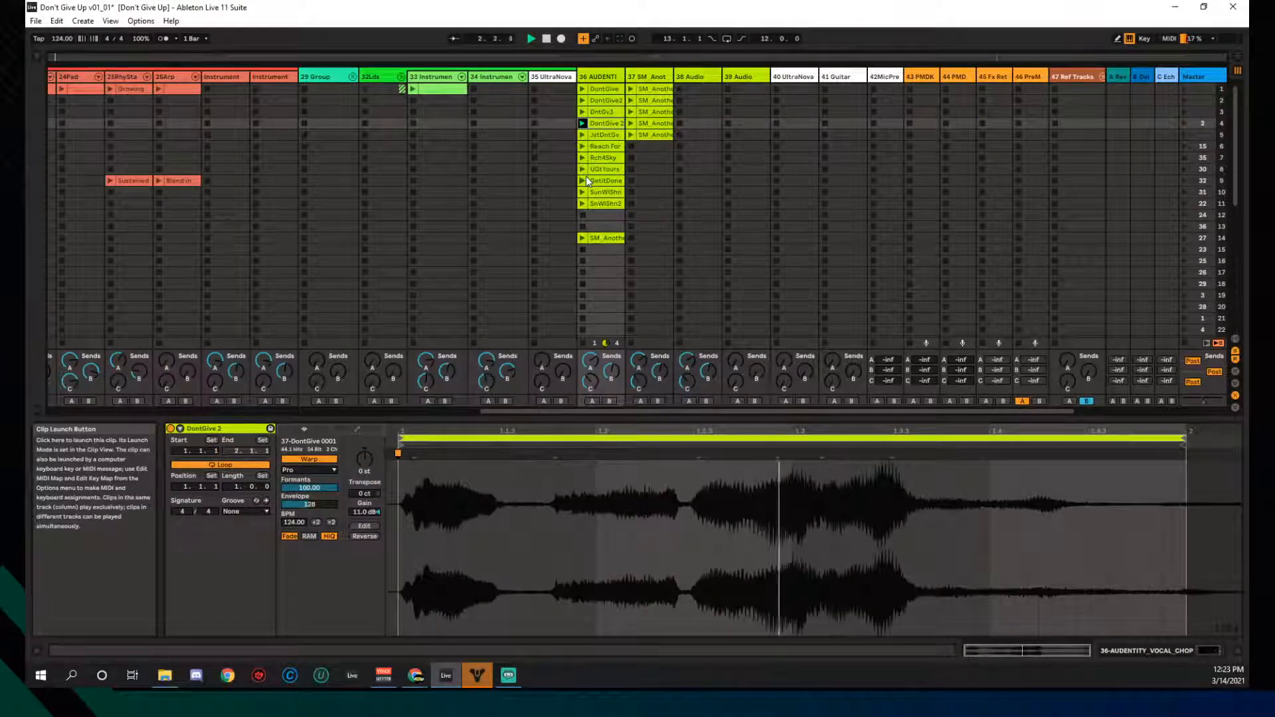
# - Play DontGive2, JstDntGv, Reach For, Rch4Sky, UGtYours, GetItDone and SunWIShn in turn
pyautogui.click(582, 101)
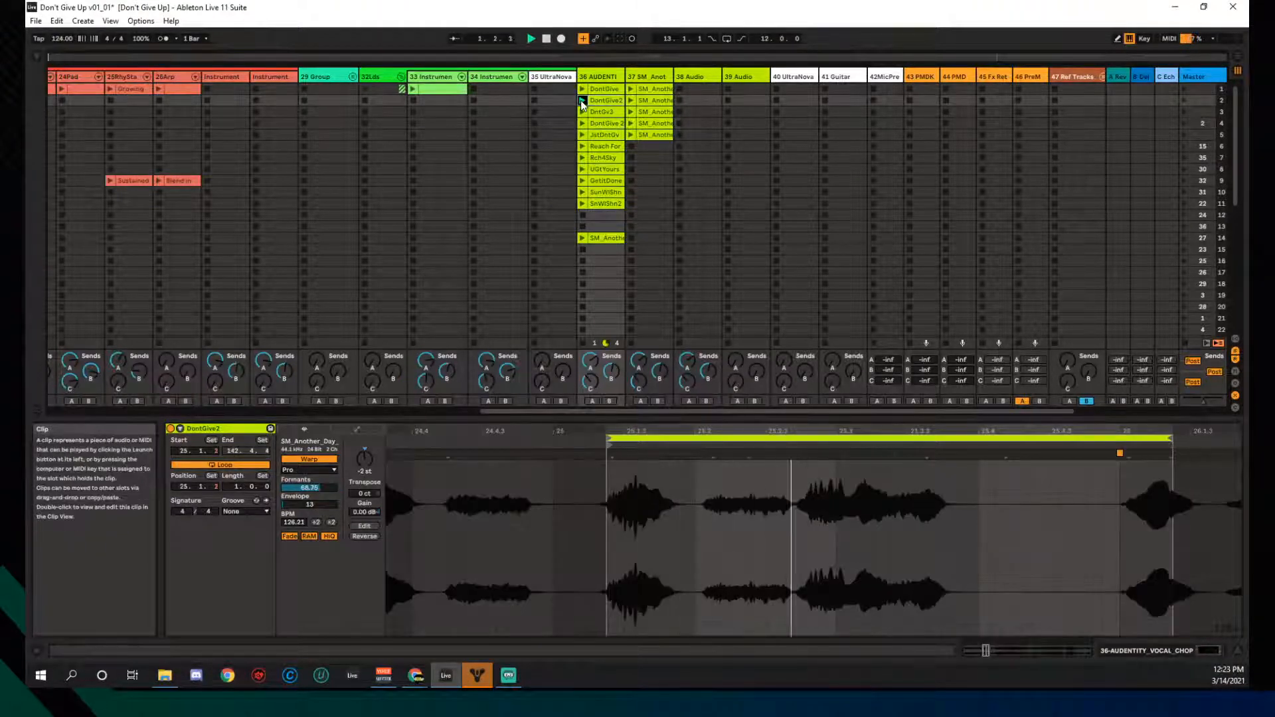
pyautogui.click(582, 135)
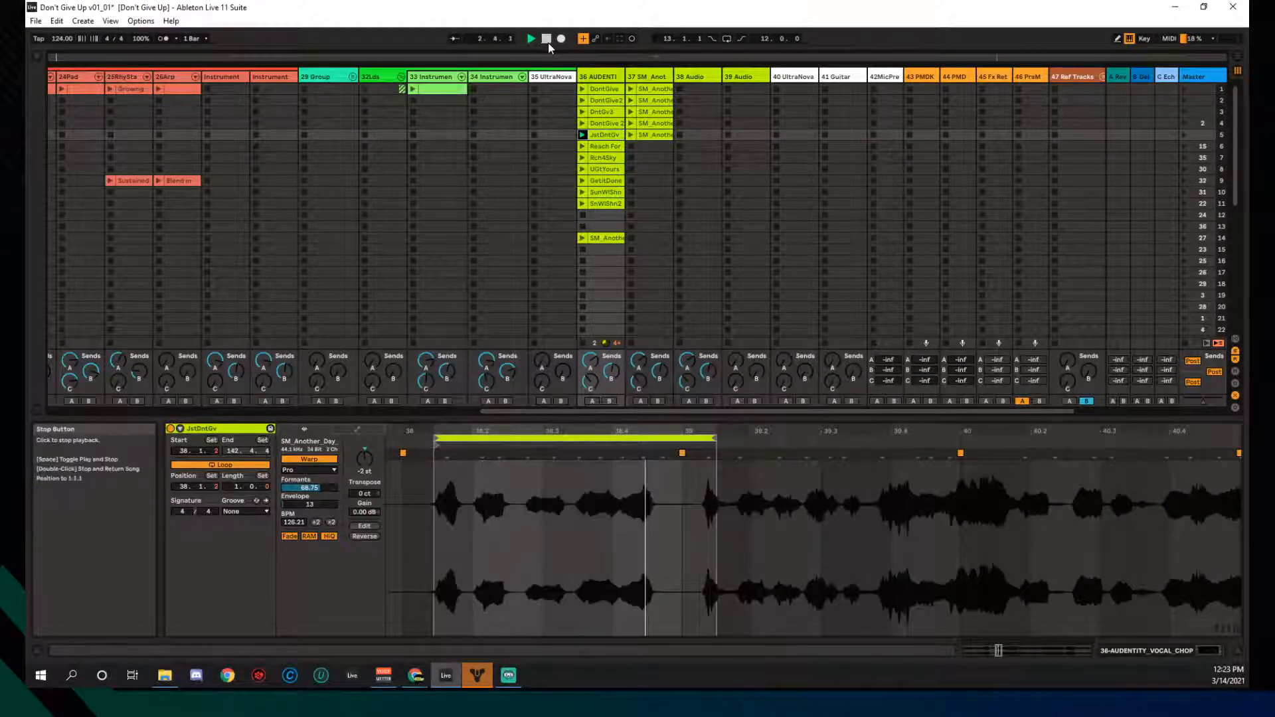
pyautogui.click(582, 146)
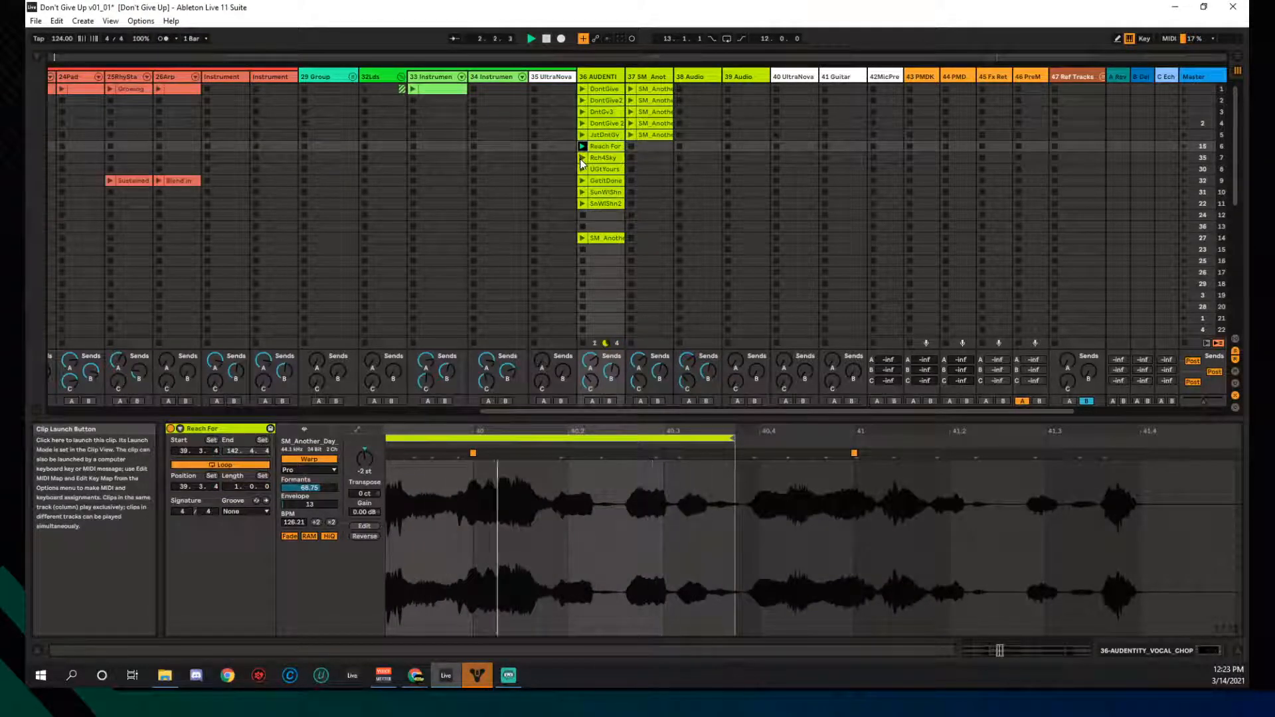
pyautogui.click(582, 158)
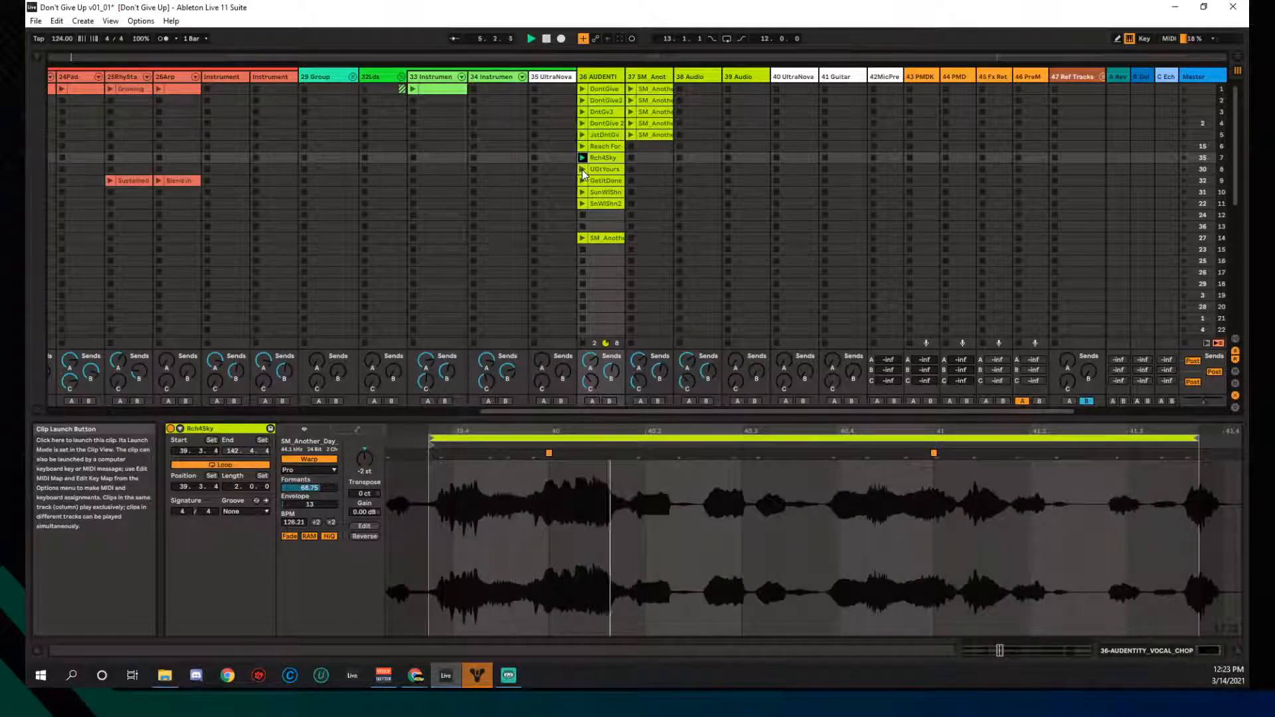
pyautogui.click(582, 169)
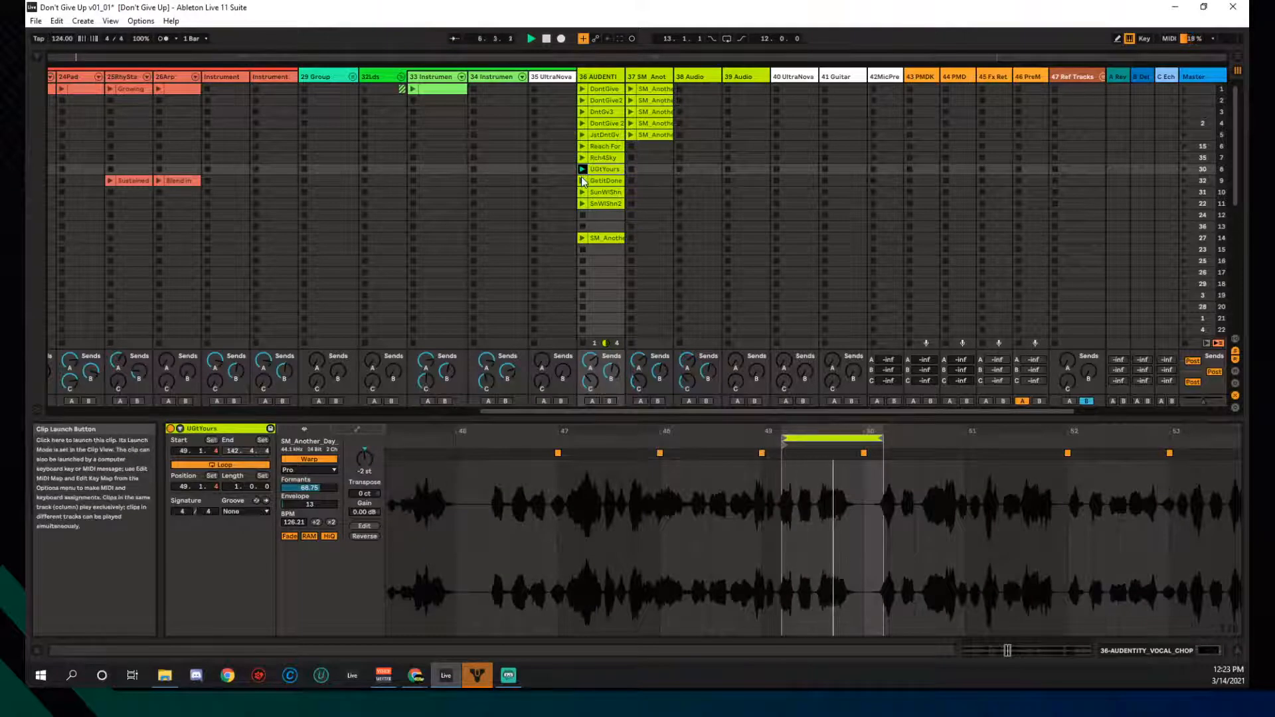
pyautogui.click(582, 181)
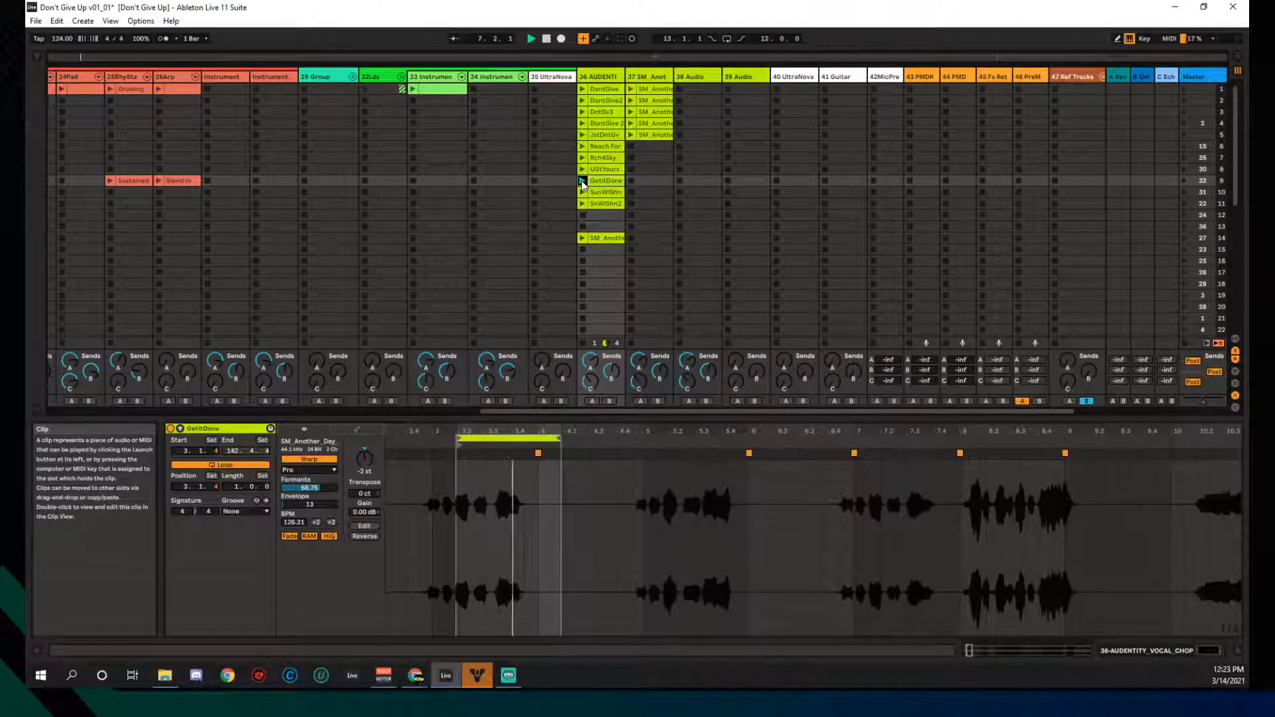
pyautogui.click(584, 192)
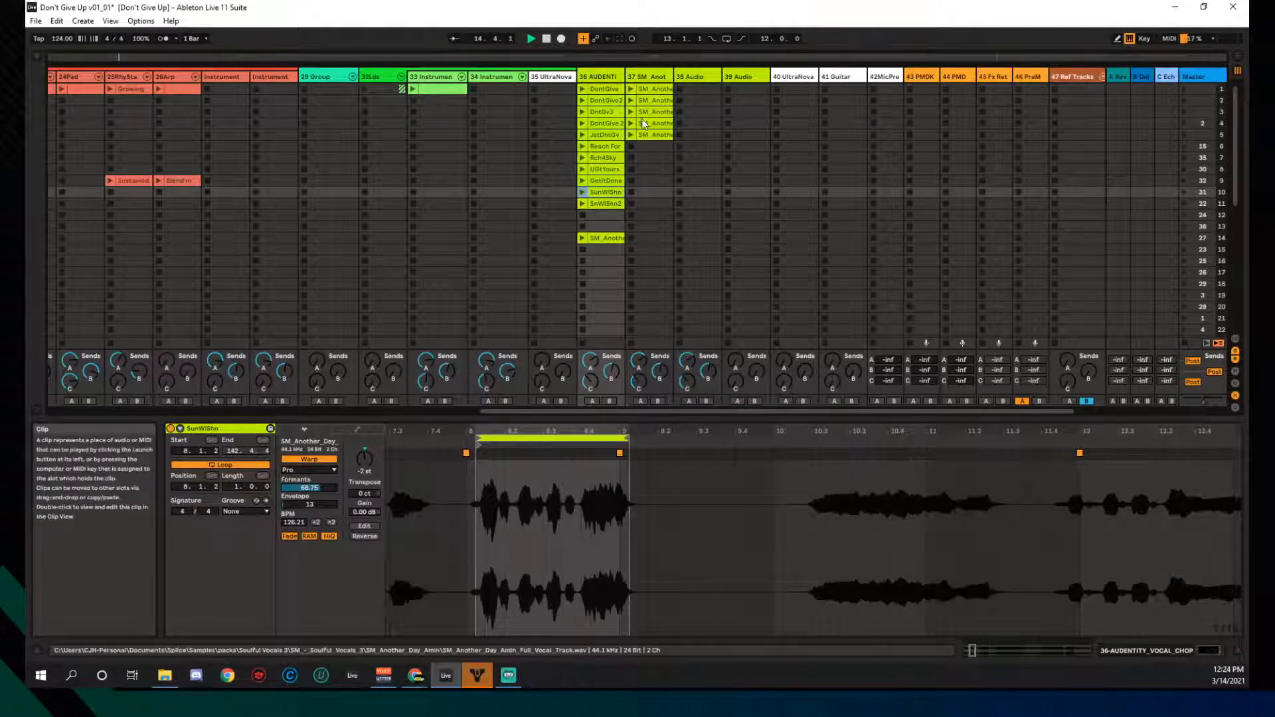
# - Audition the five SM_Another clips on track 37, then stop playback
pyautogui.click(628, 90)
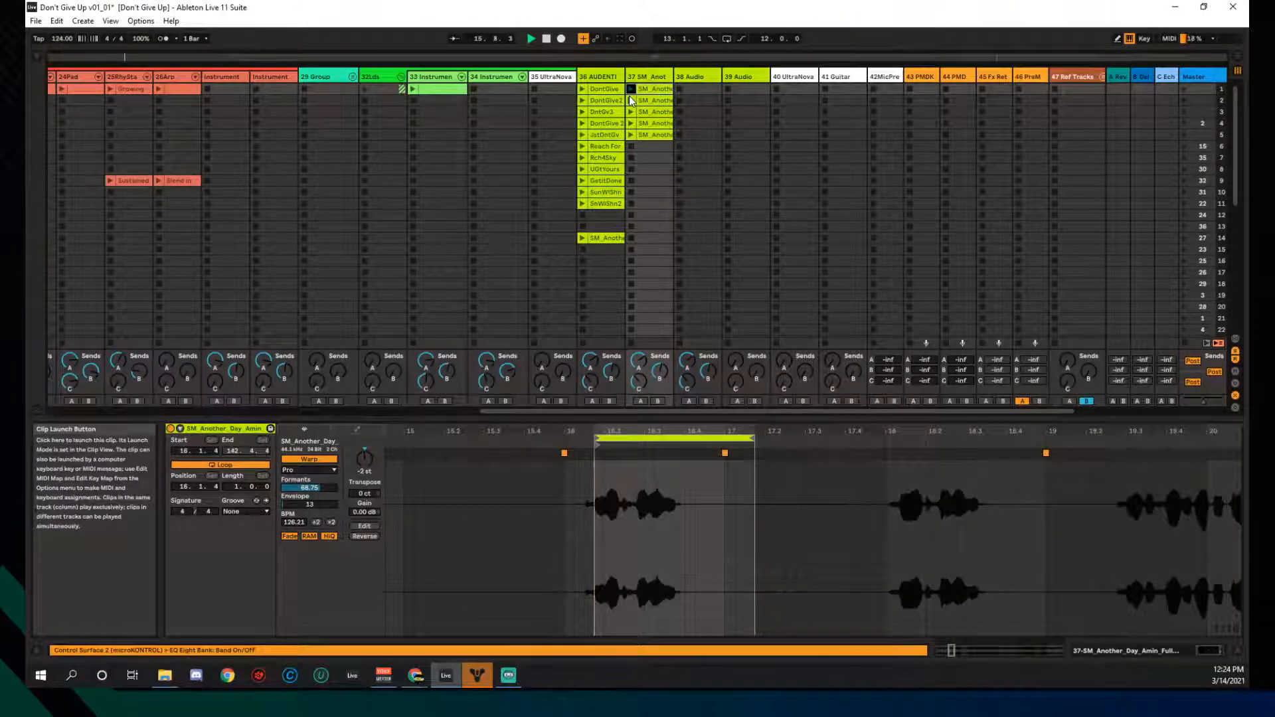
pyautogui.click(631, 101)
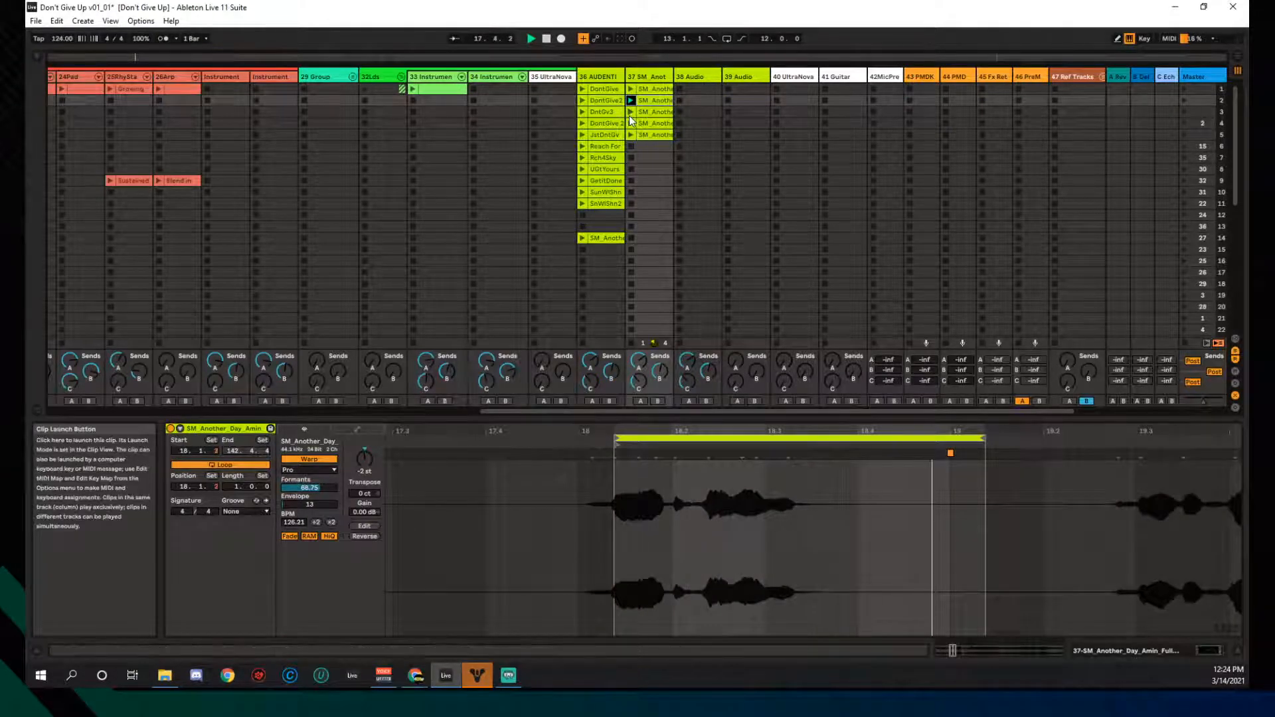
pyautogui.click(629, 113)
pyautogui.click(631, 124)
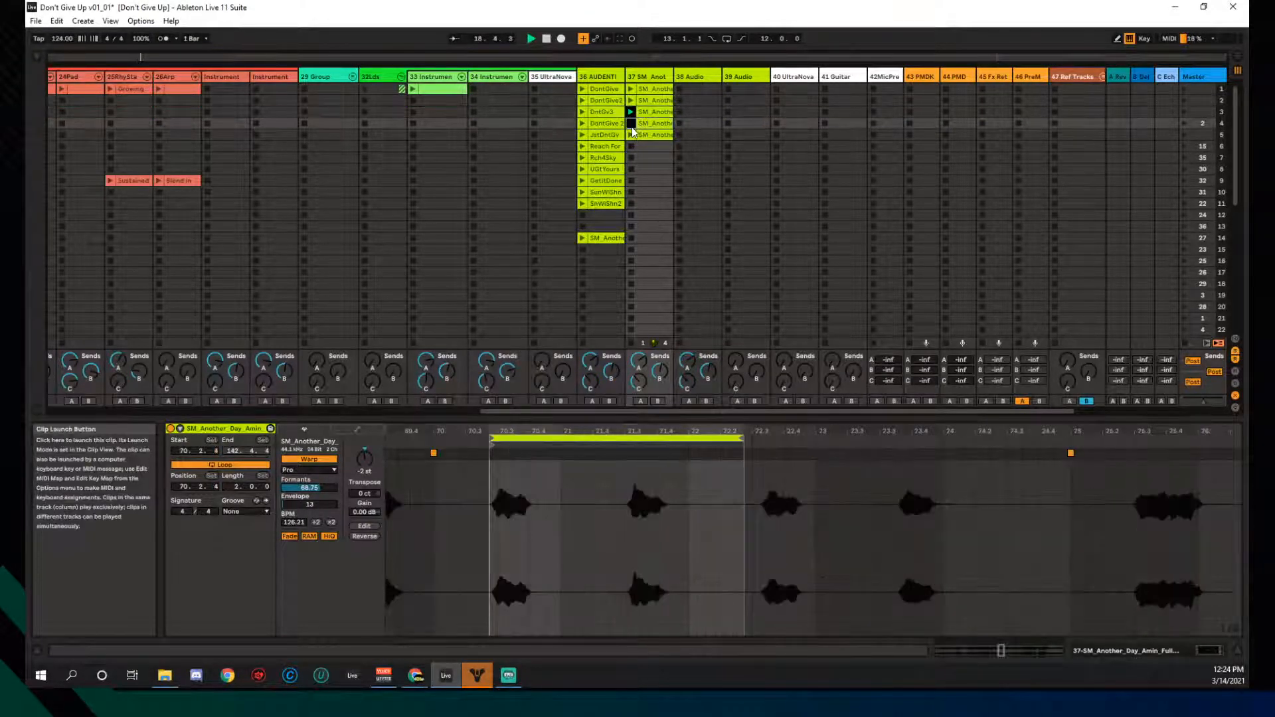
pyautogui.click(631, 134)
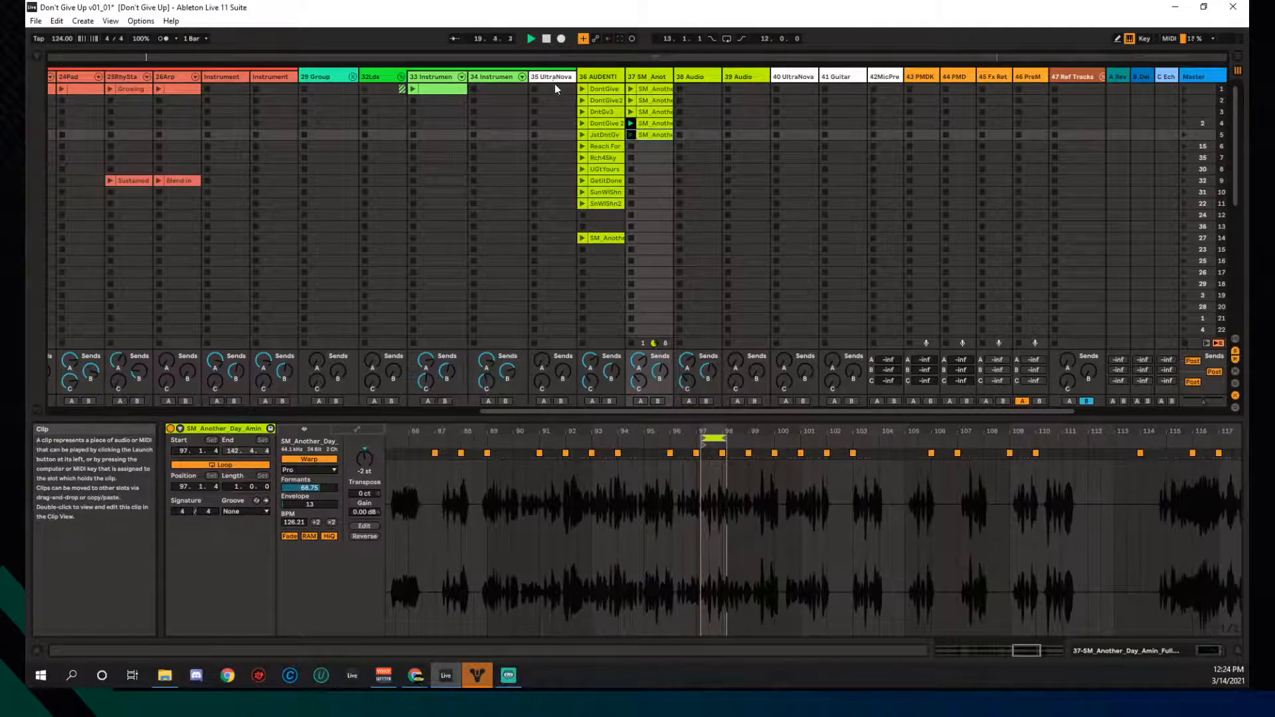
pyautogui.click(546, 41)
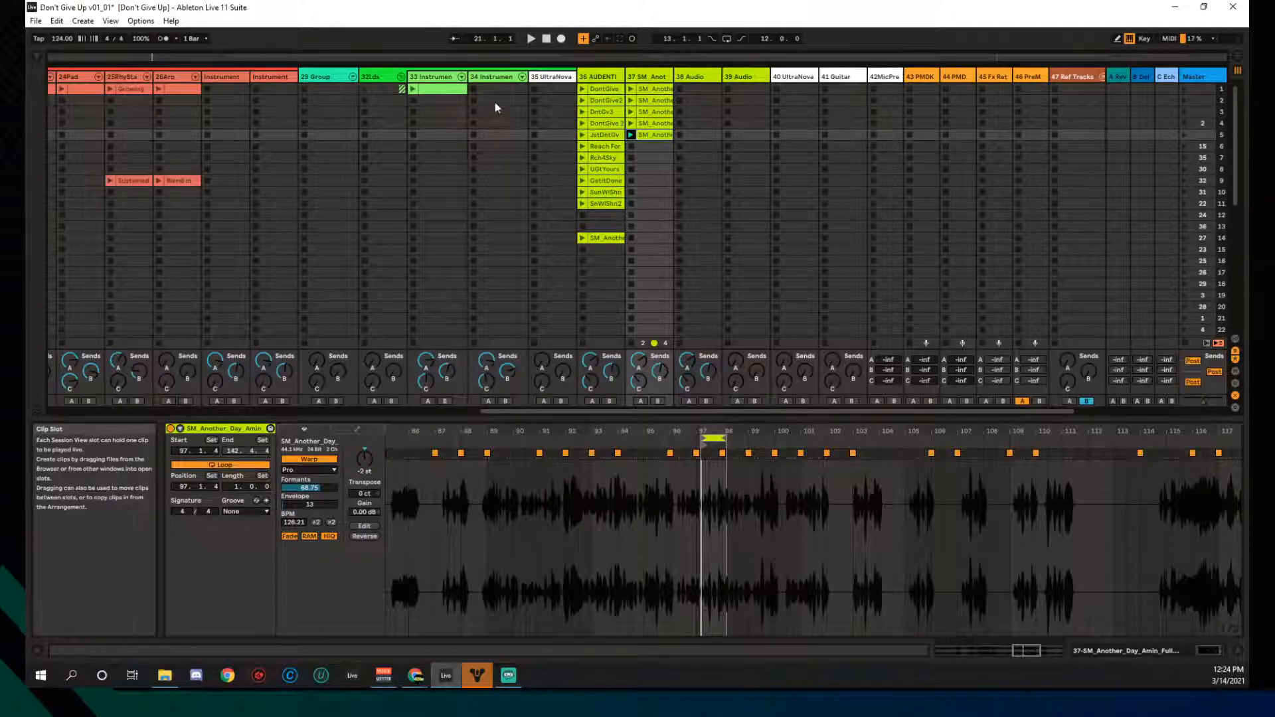
# - Fold the 32Lds, 22Rhy1, 18Bass and 6Drums group tracks
pyautogui.click(398, 76)
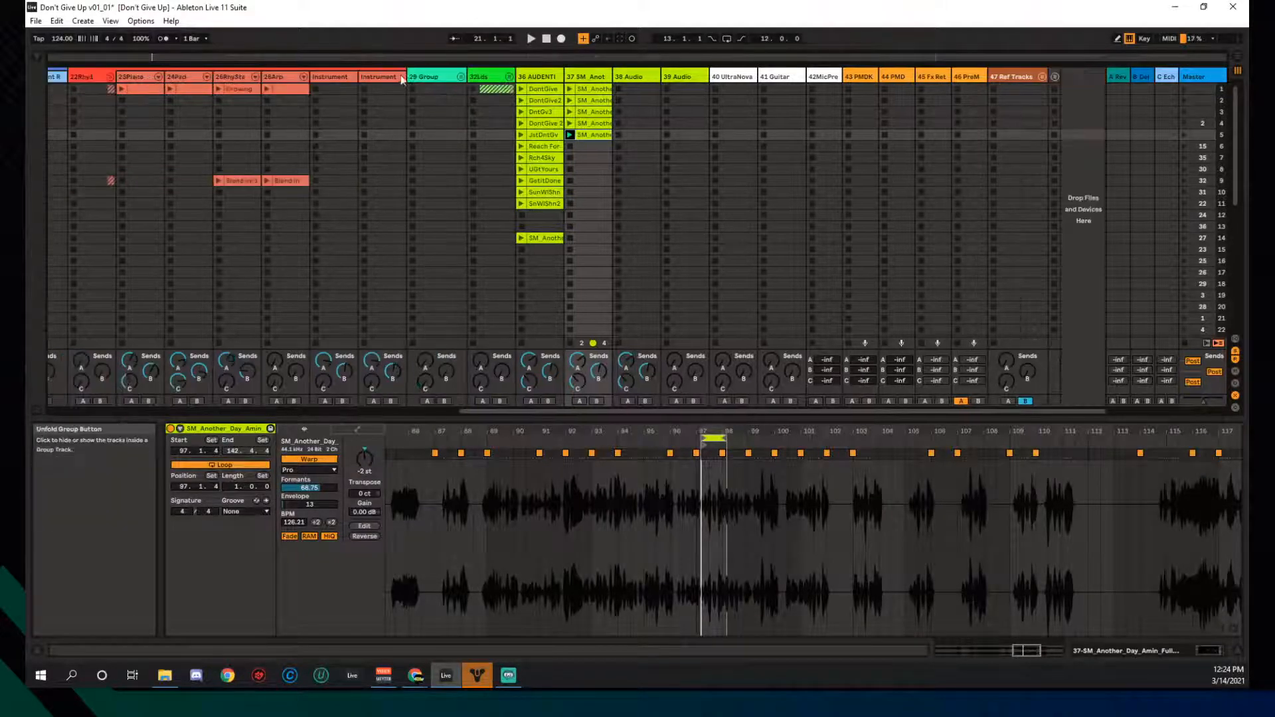
pyautogui.click(109, 78)
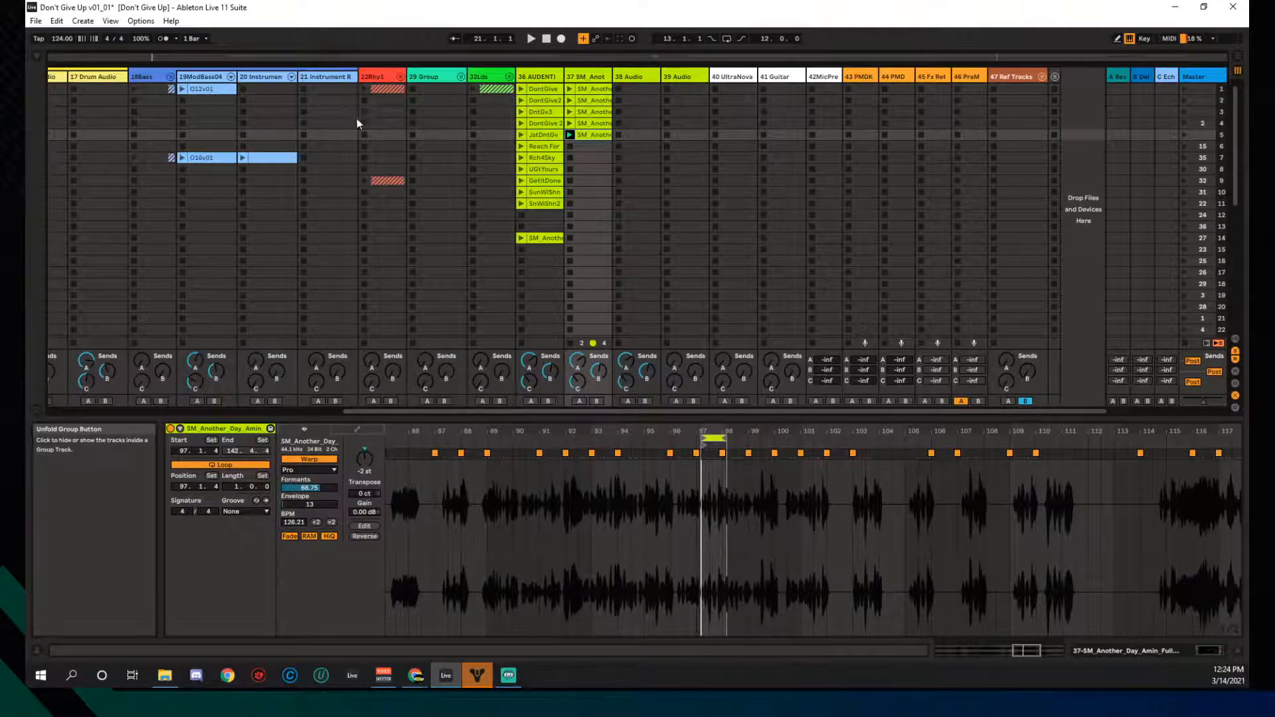
pyautogui.click(171, 77)
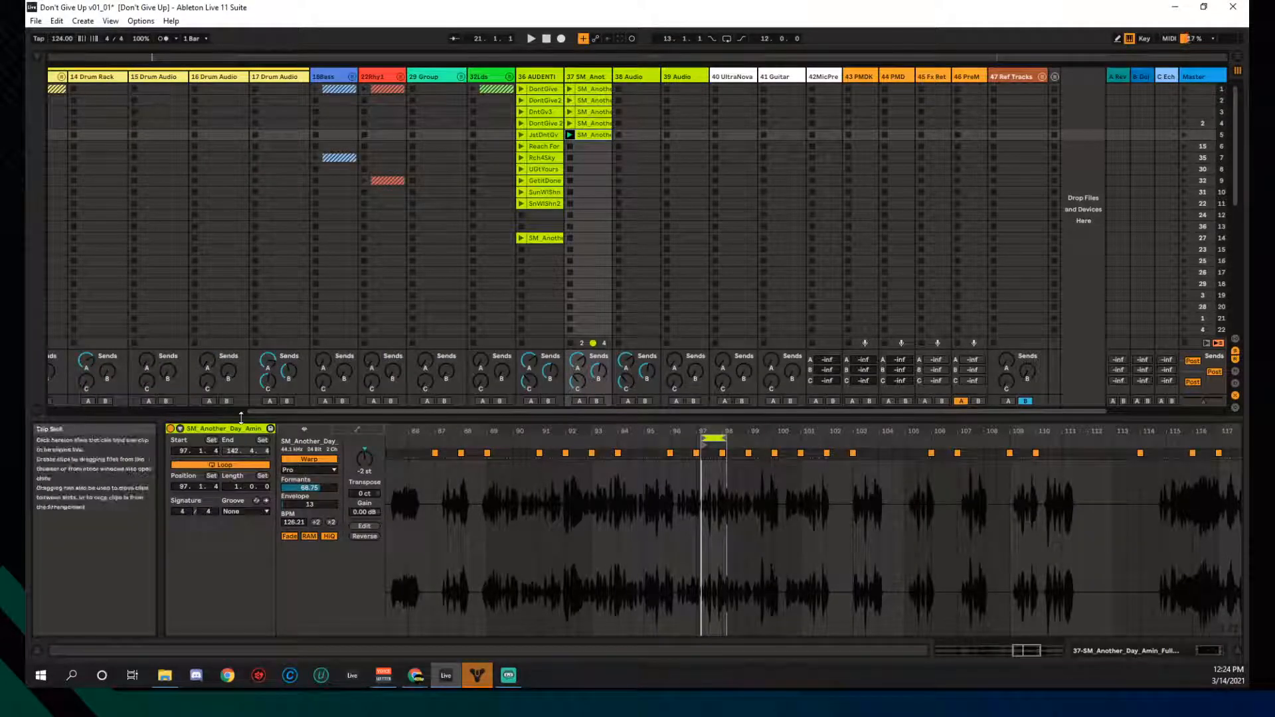
pyautogui.click(239, 410)
pyautogui.click(150, 77)
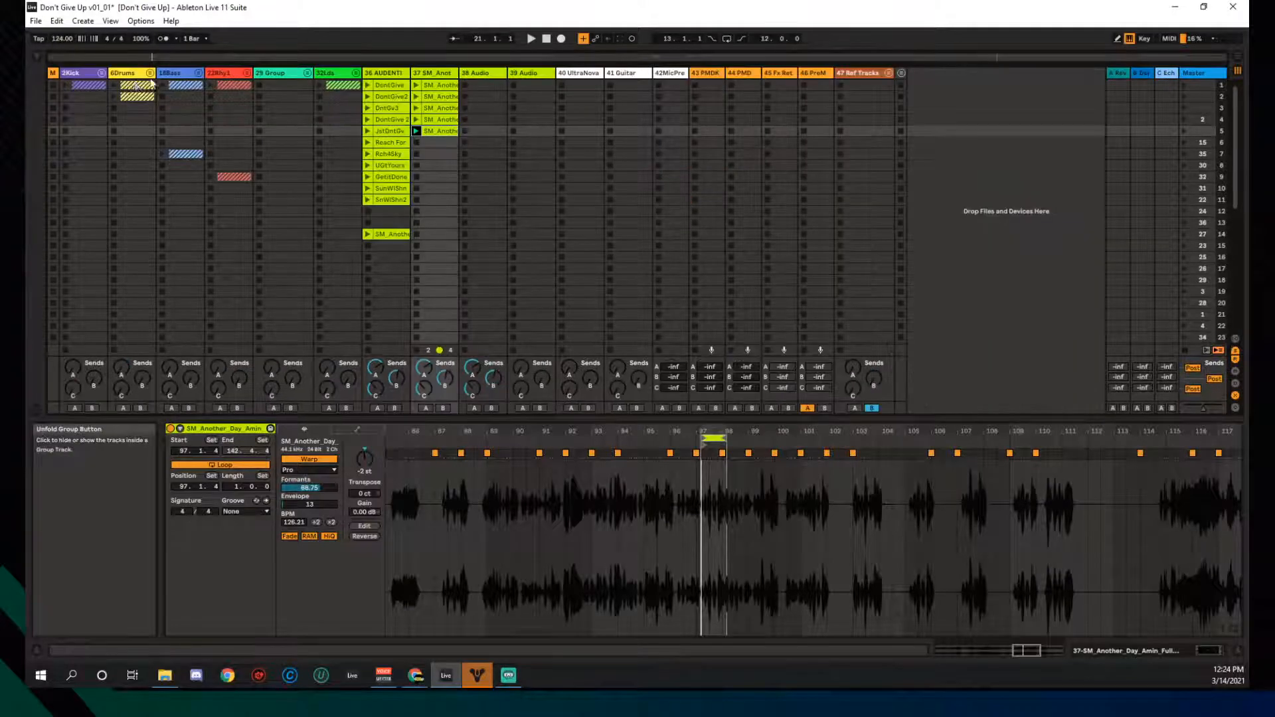